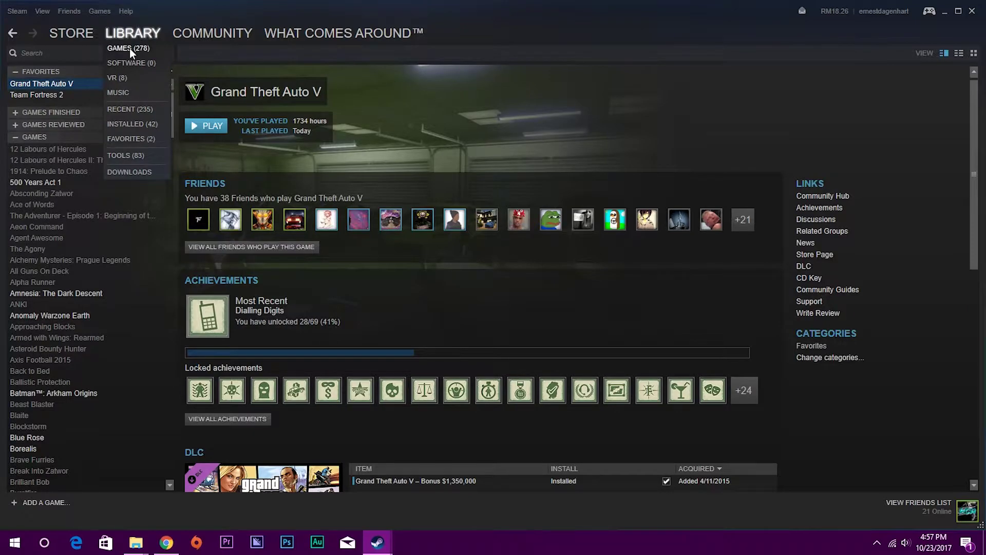
# Browse GTA V's local files from its Steam Properties, then go up to steamapps\common
pyautogui.rightClick(77, 86)
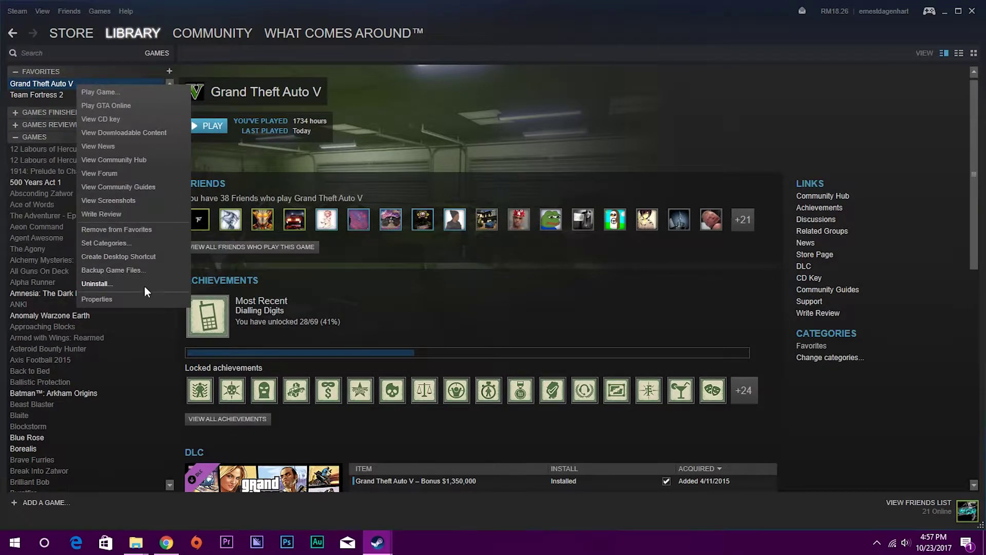
pyautogui.click(97, 299)
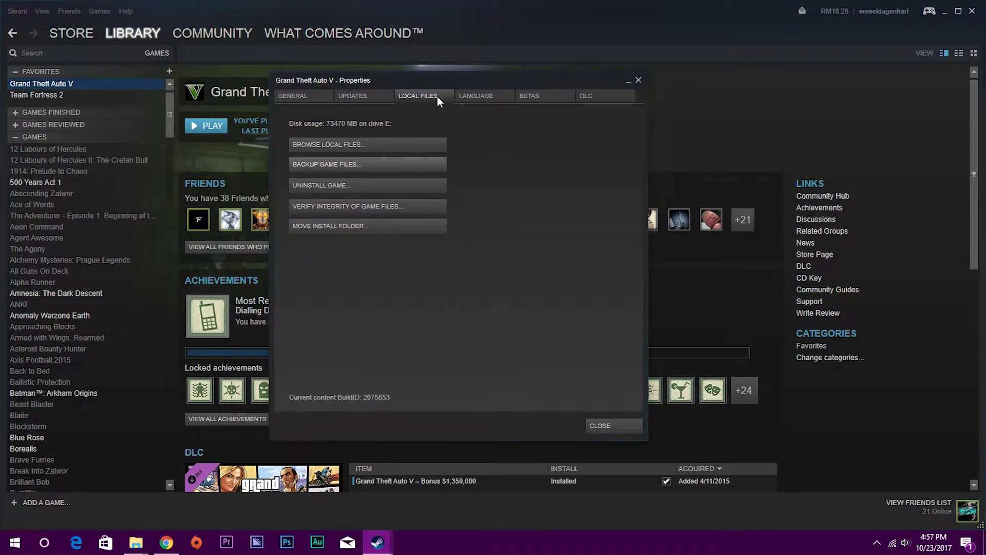
pyautogui.click(368, 145)
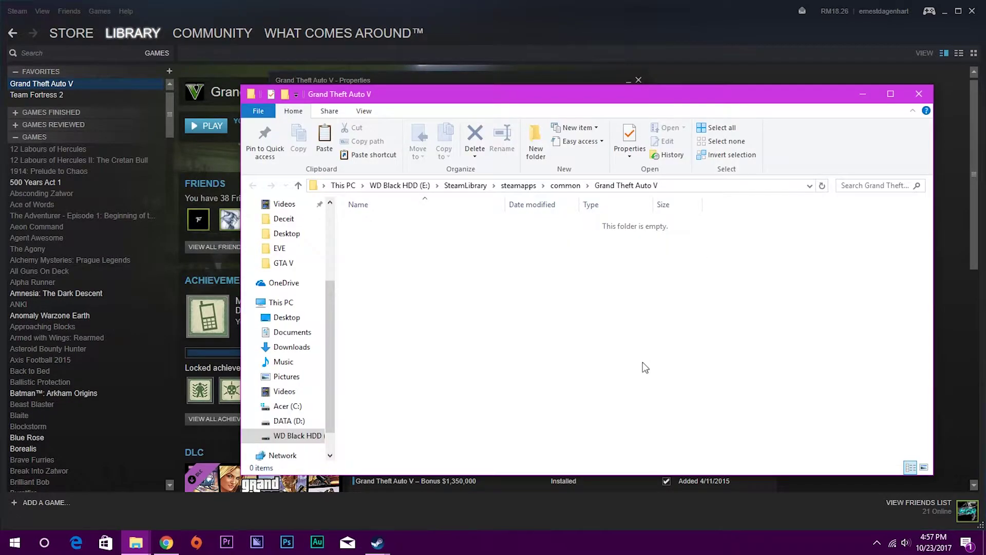
pyautogui.click(565, 186)
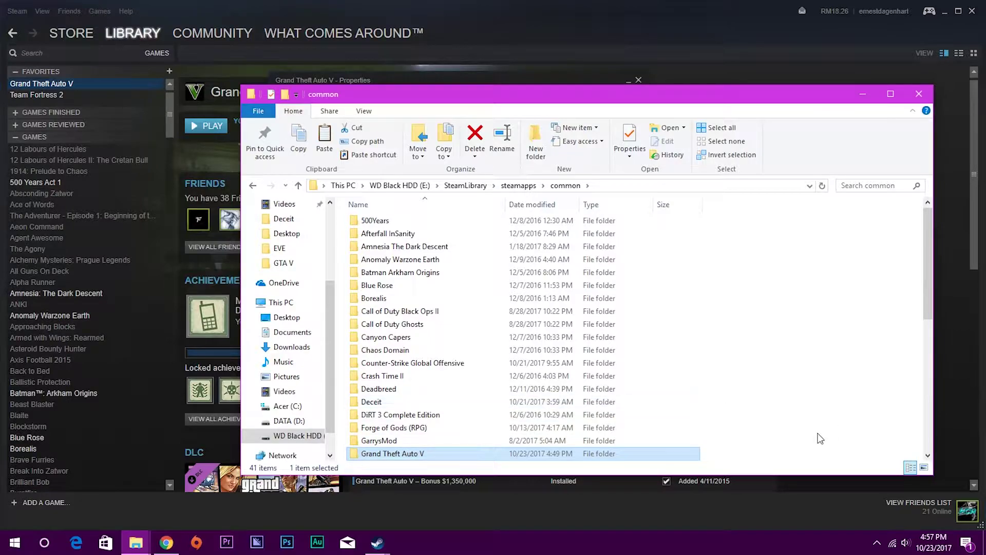
pyautogui.moveTo(927, 226); pyautogui.dragTo(930, 266)
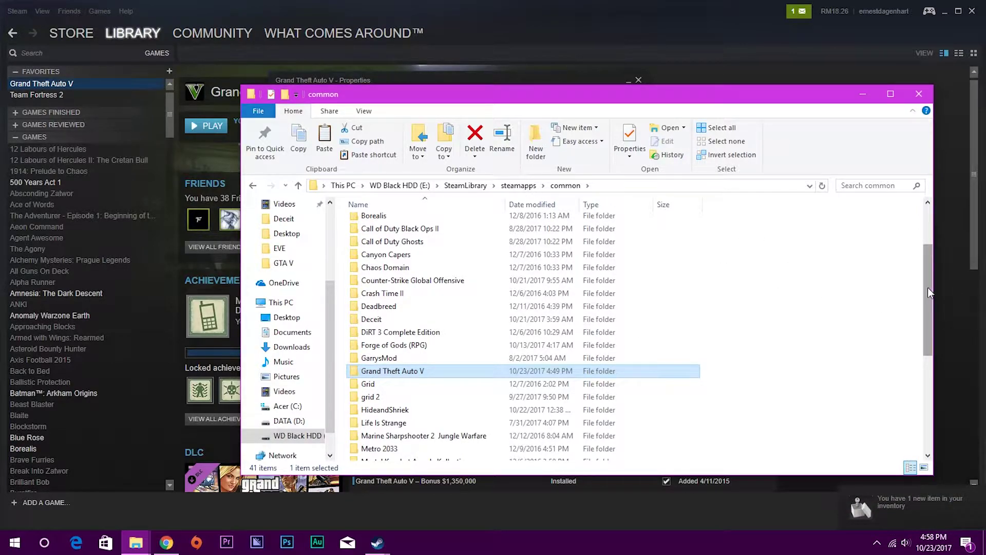
pyautogui.scroll(1, 928, 287)
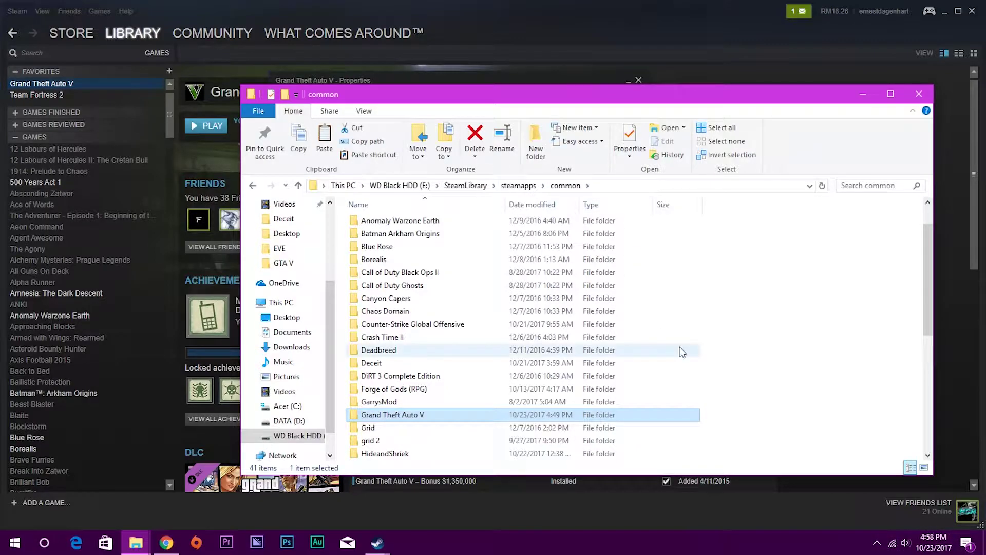
# Select the clean Grand Theft Auto V folder in E:\Clean Install Files\Steamapps for copying
pyautogui.click(394, 192)
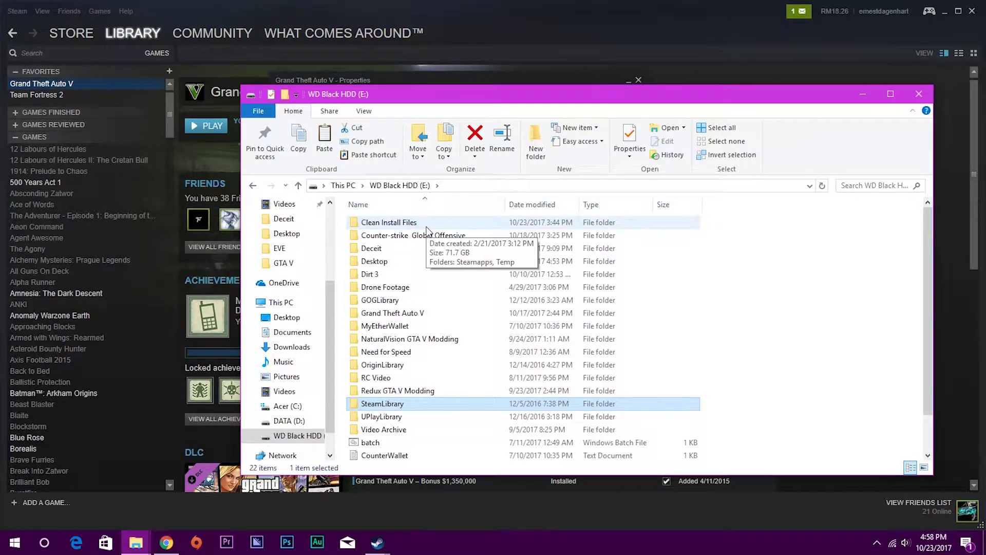
pyautogui.doubleClick(391, 222)
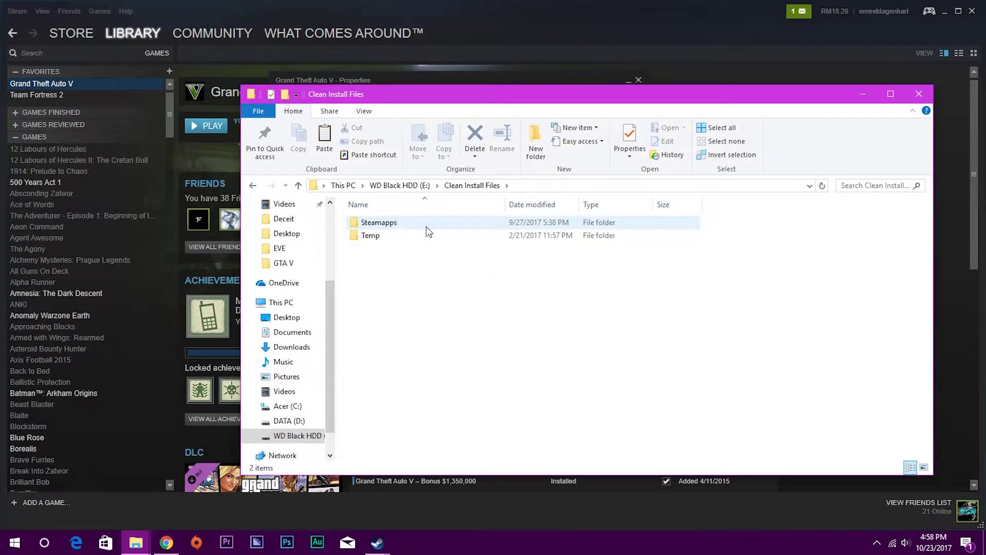
pyautogui.click(427, 231)
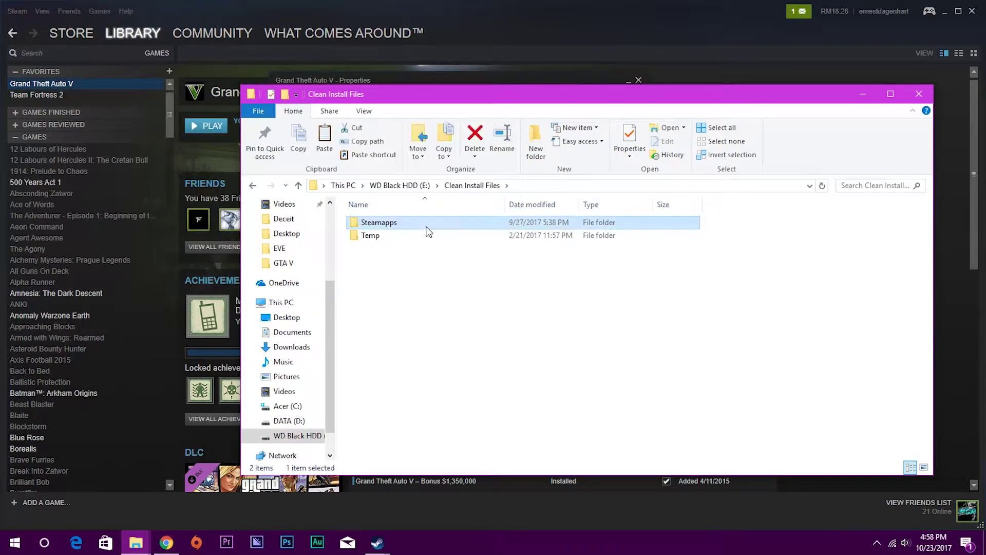
pyautogui.doubleClick(428, 231)
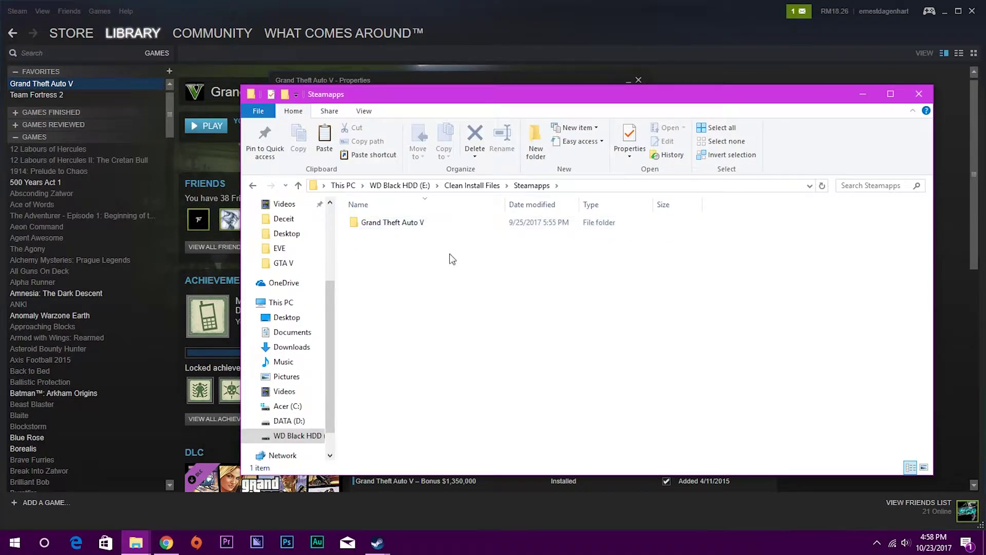
pyautogui.click(398, 227)
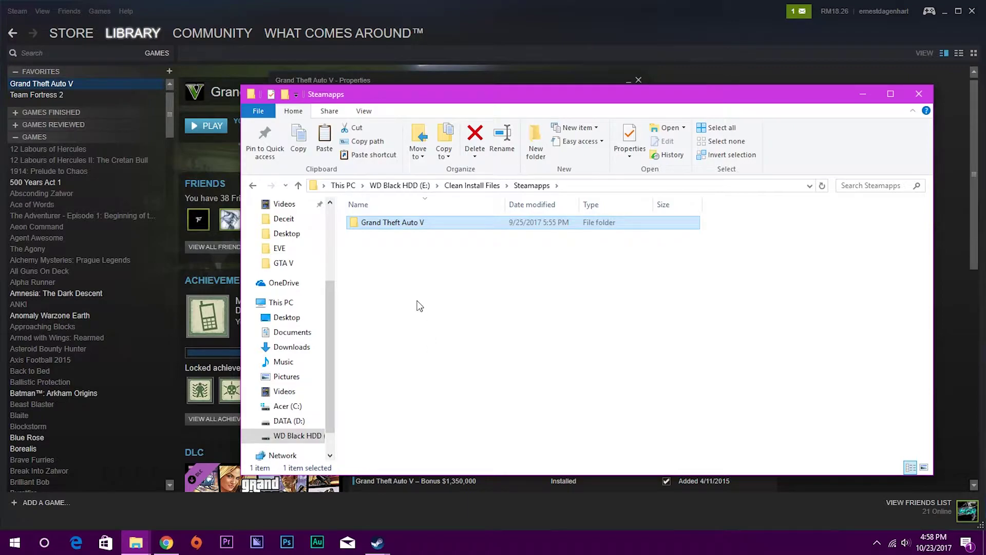
# In common, delete the empty Grand Theft Auto V folder and paste the 71.7 GB clean copy
pyautogui.scroll(3, 327, 297)
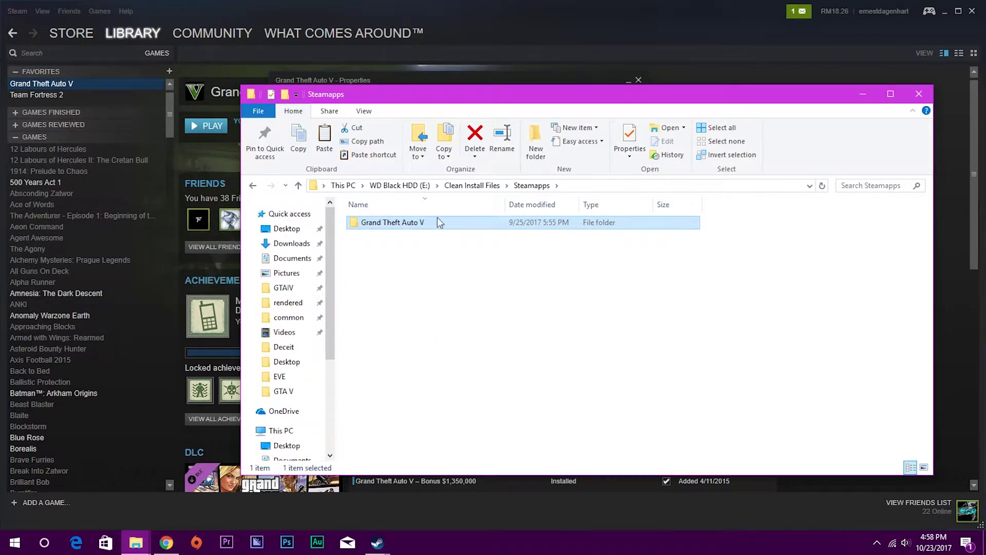
pyautogui.click(289, 318)
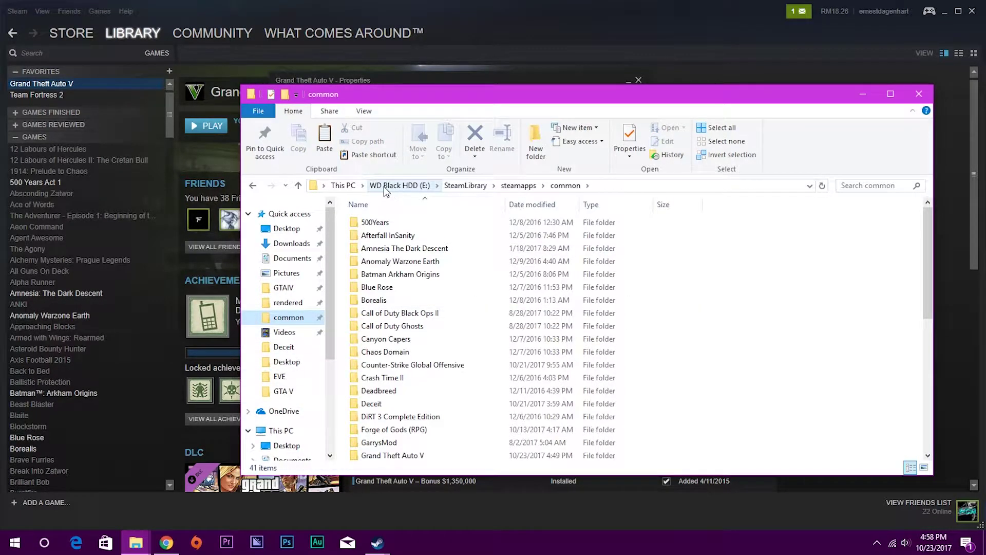
pyautogui.click(459, 192)
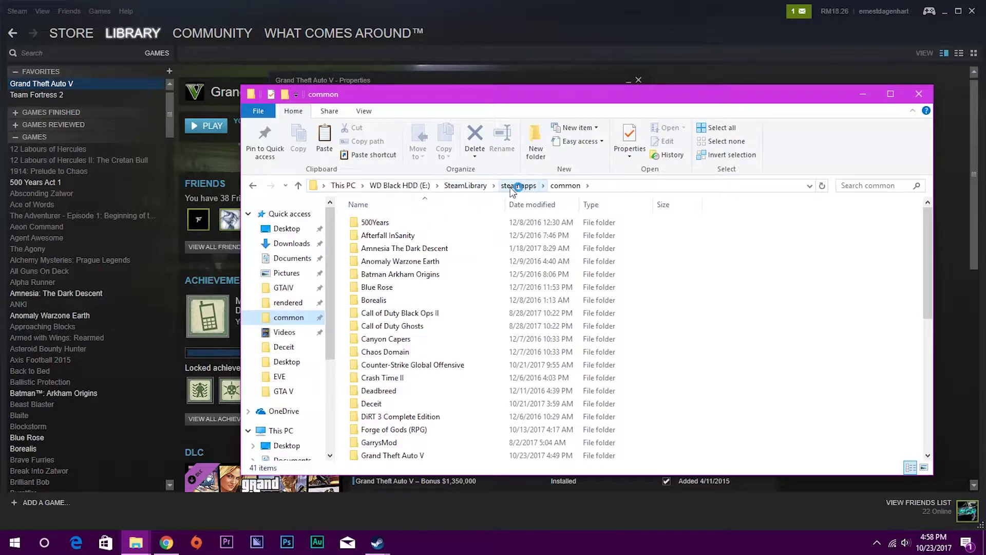
pyautogui.scroll(-6, 473, 392)
pyautogui.scroll(6, 462, 433)
pyautogui.click(411, 457)
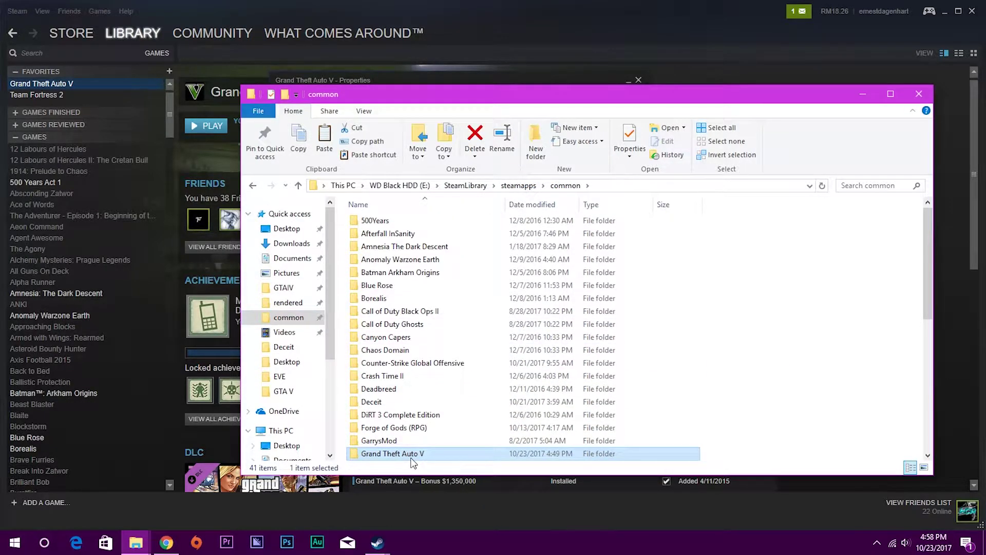
pyautogui.press('Delete')
pyautogui.moveTo(925, 245)
pyautogui.mouseDown()
pyautogui.moveTo(925, 266)
pyautogui.moveTo(923, 240)
pyautogui.mouseUp()
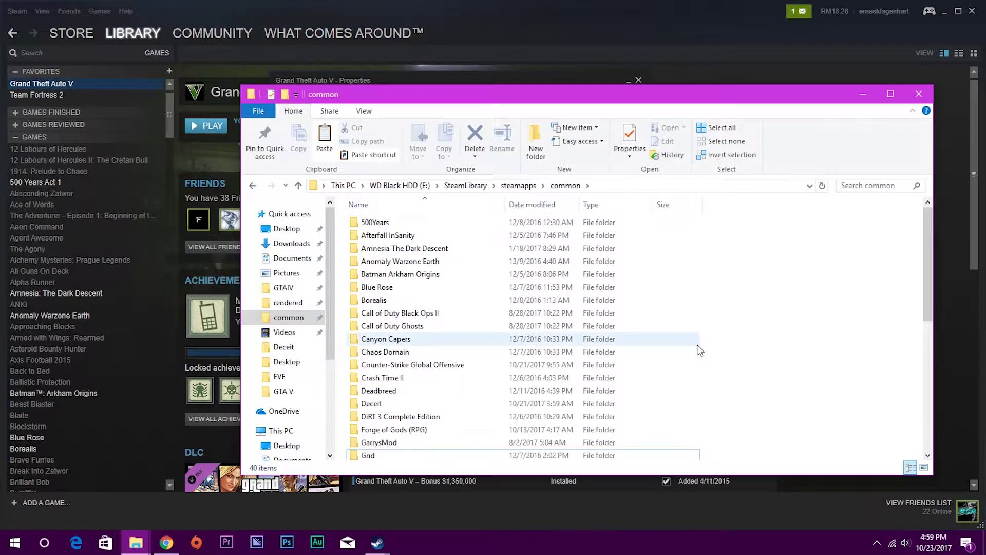
pyautogui.hotkey('ctrl', 'v')
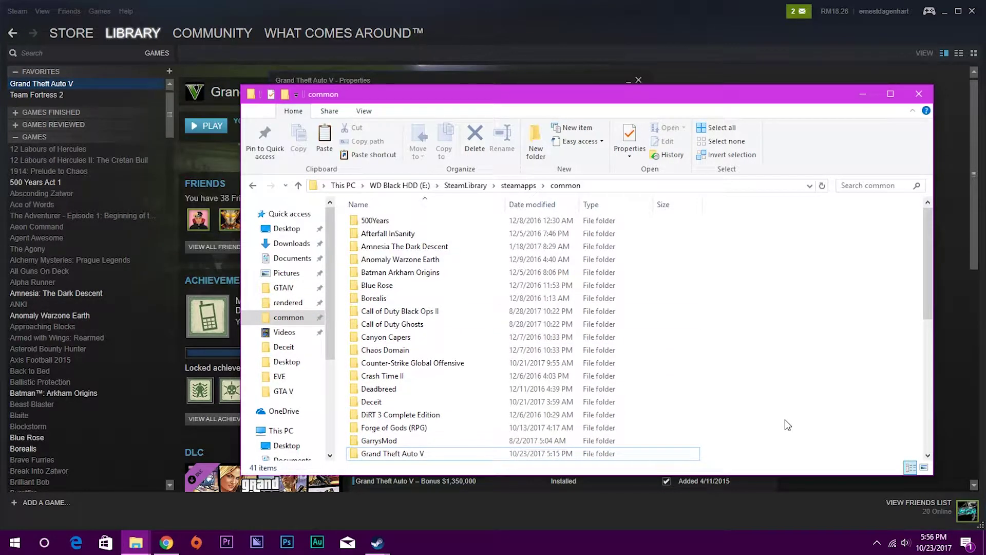
pyautogui.click(418, 453)
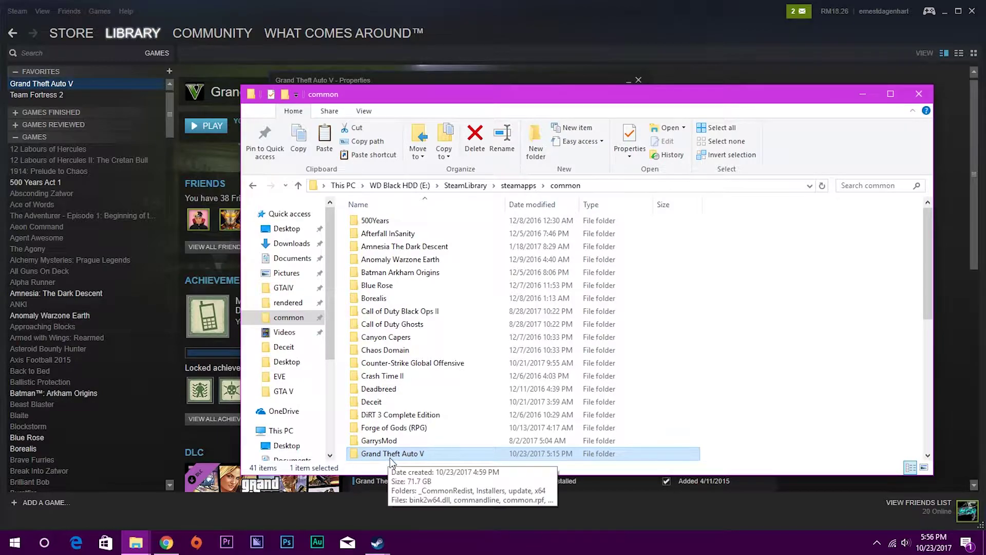
# Download the OpenIV 2.9.1 installer ovisetup (2).exe from openiv.com and run it
pyautogui.moveTo(172, 542)
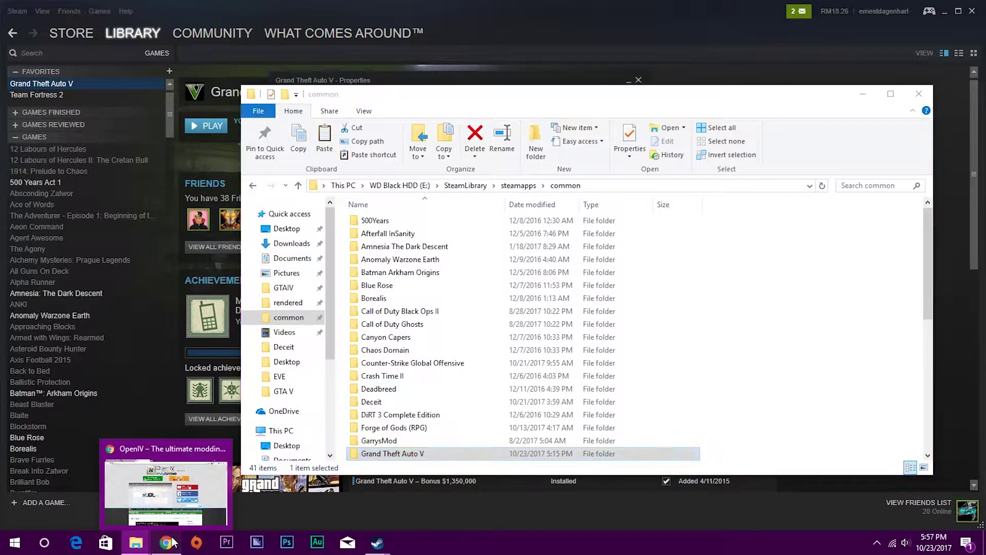
pyautogui.click(165, 491)
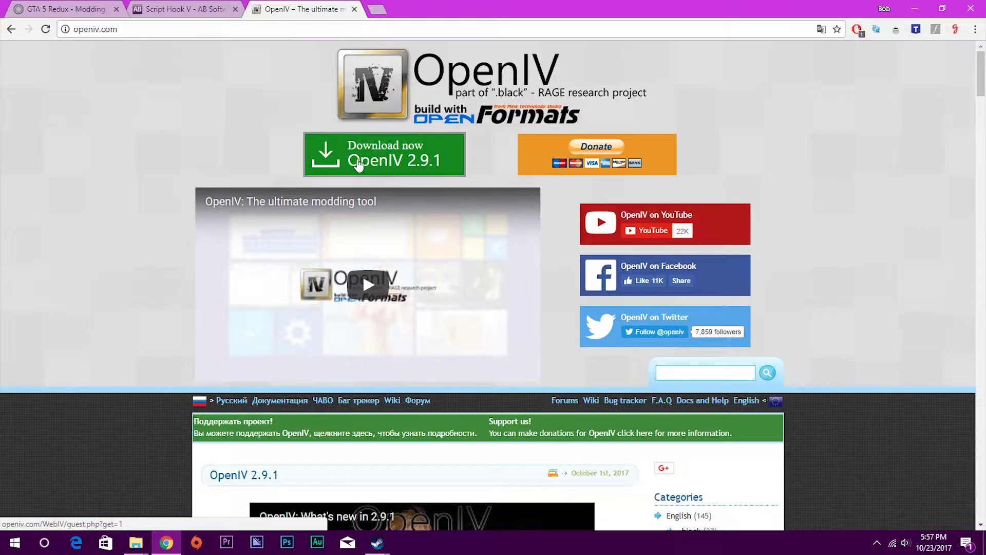
pyautogui.click(363, 163)
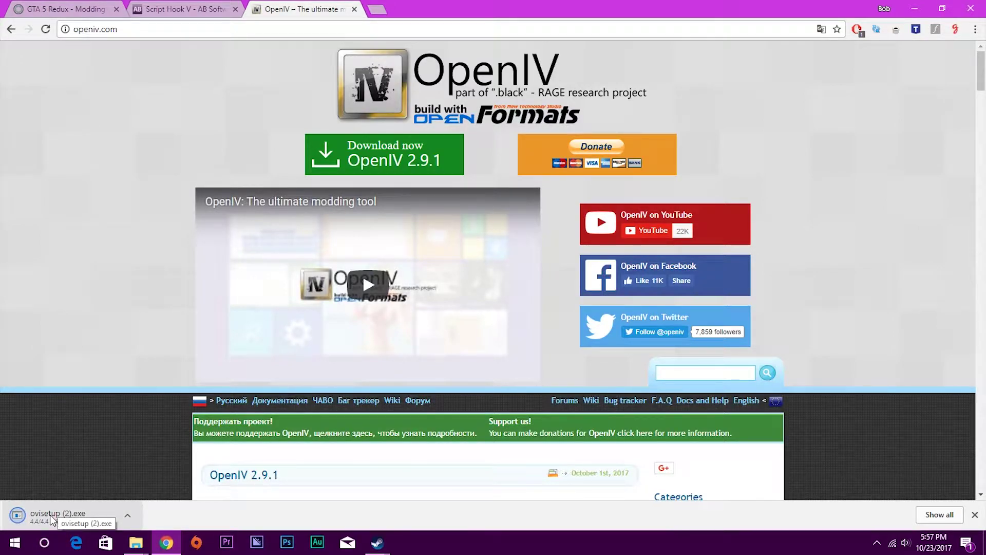
pyautogui.click(51, 517)
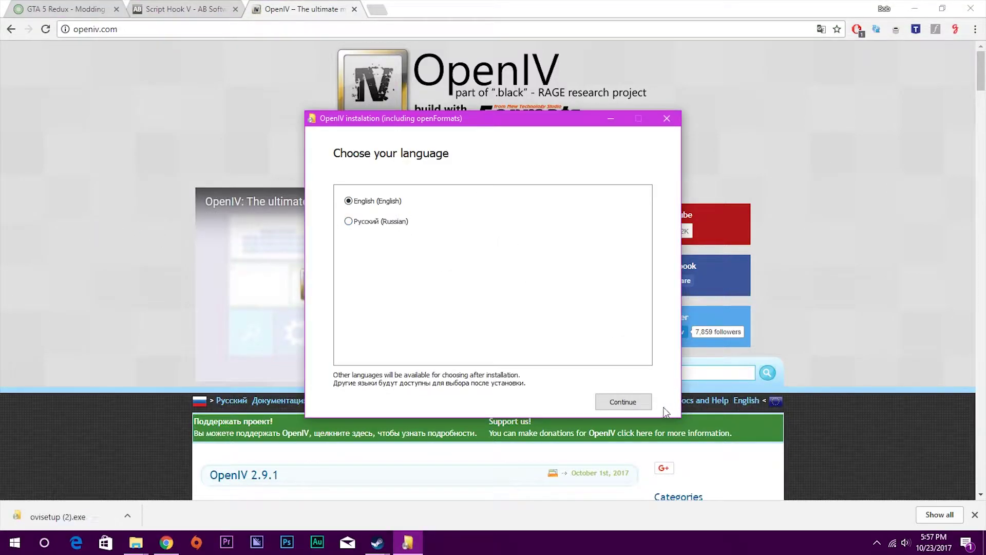
# Install OpenIV in English to this computer, accepting the license and the 21.3 Mb download
pyautogui.click(640, 403)
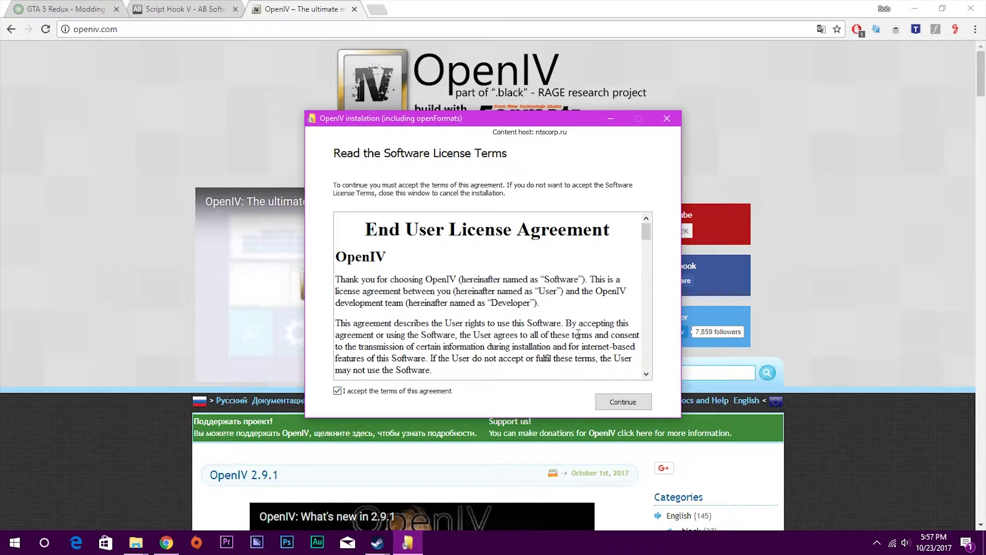
pyautogui.click(622, 402)
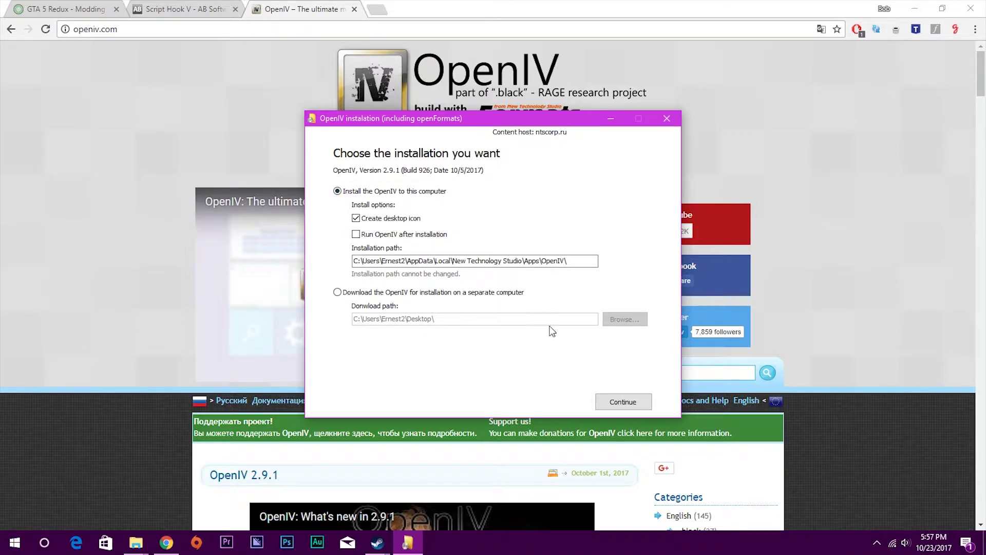
pyautogui.click(622, 401)
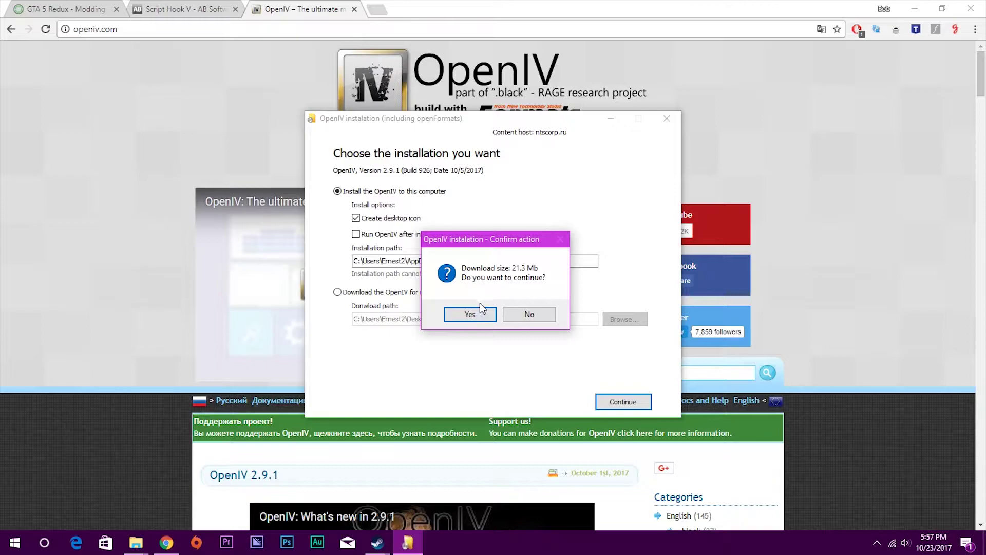
pyautogui.click(480, 310)
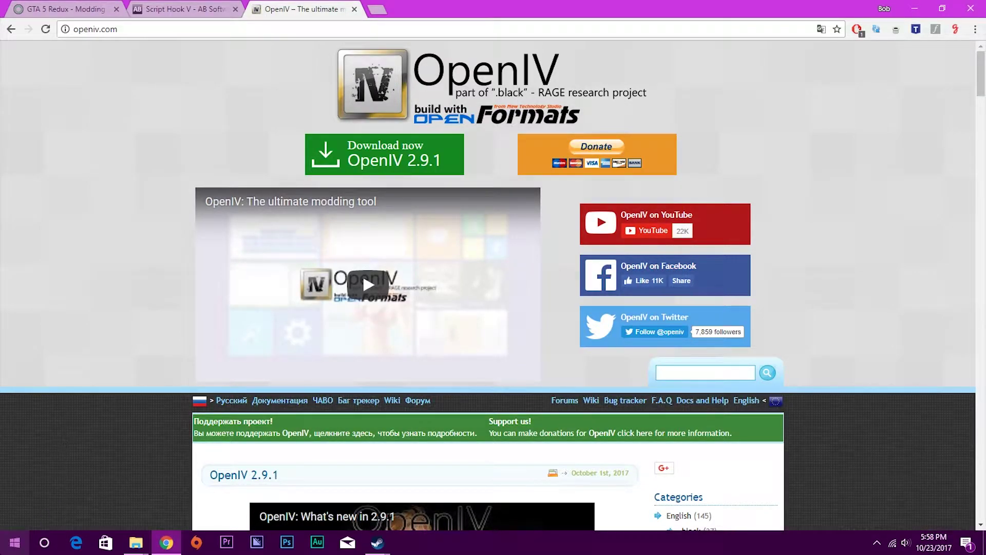
# Launch OpenIV and choose Grand Theft Auto V for Windows, then browse for its folder
pyautogui.click(15, 542)
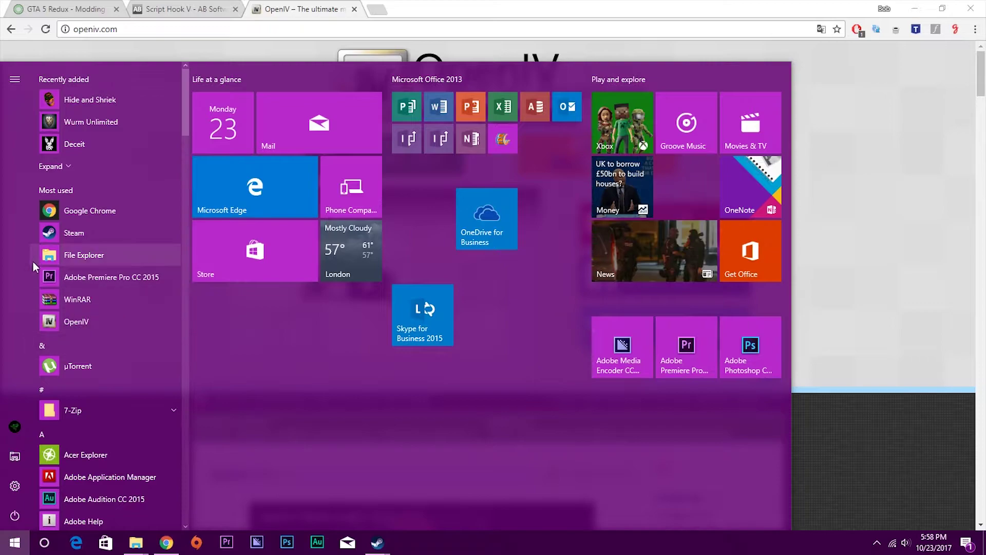
pyautogui.click(60, 324)
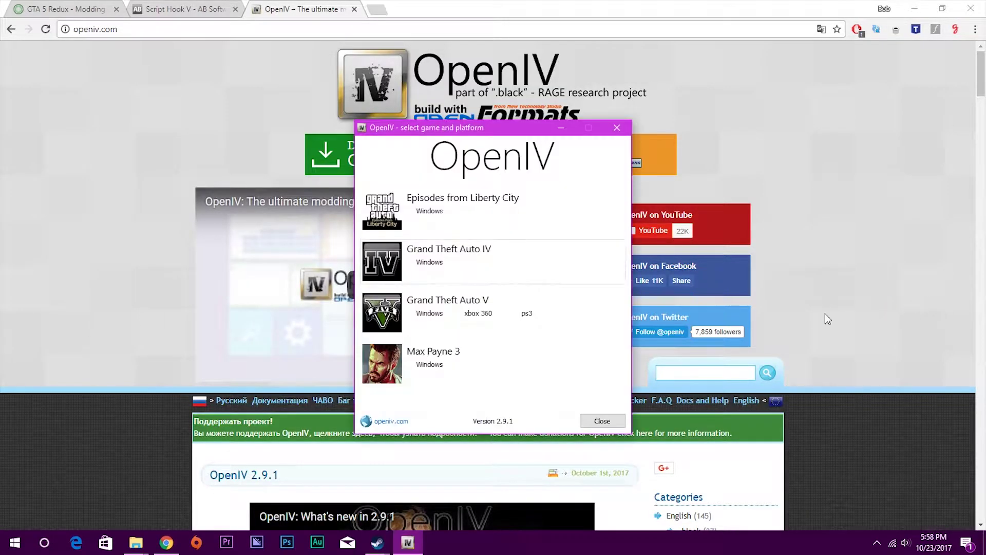
pyautogui.click(425, 314)
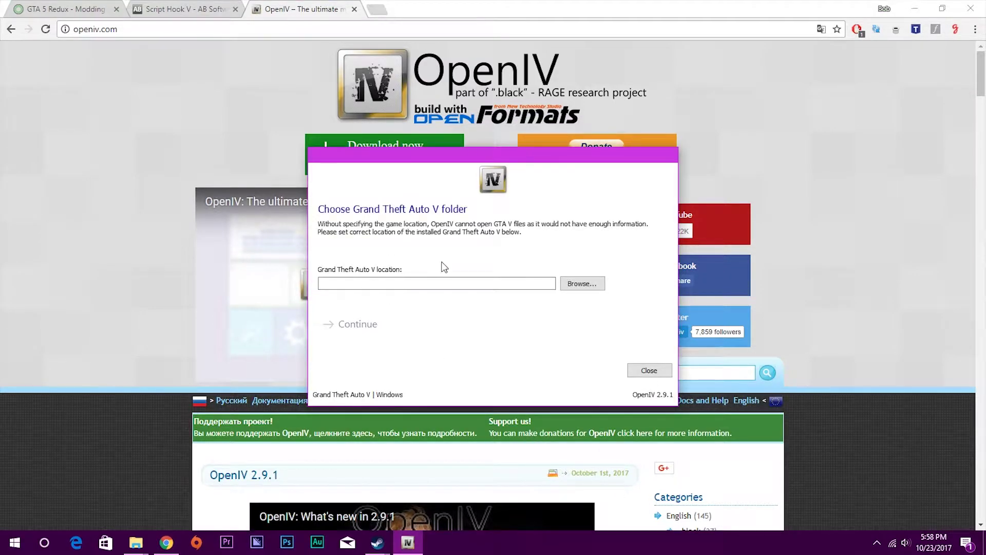
pyautogui.click(587, 287)
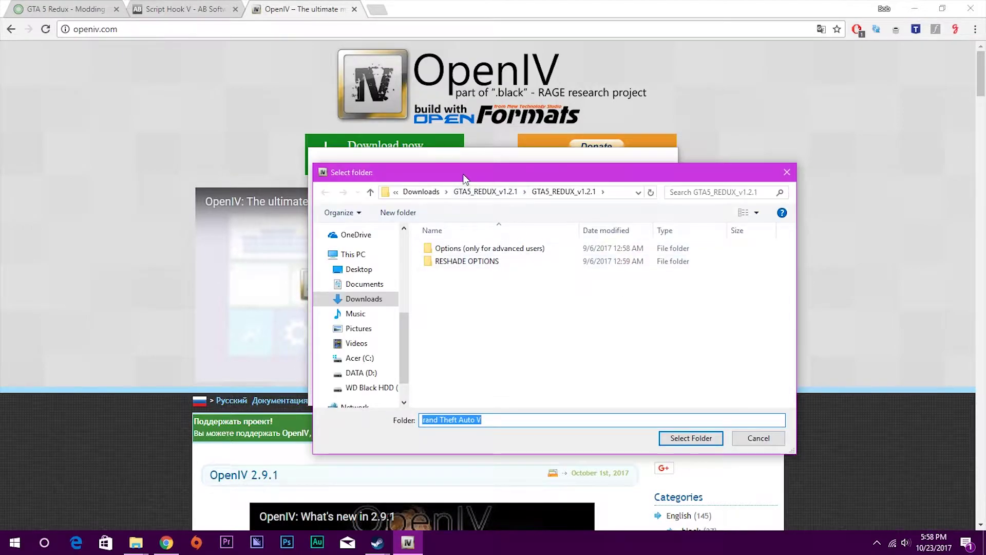
pyautogui.moveTo(464, 179); pyautogui.dragTo(452, 145)
pyautogui.click(336, 221)
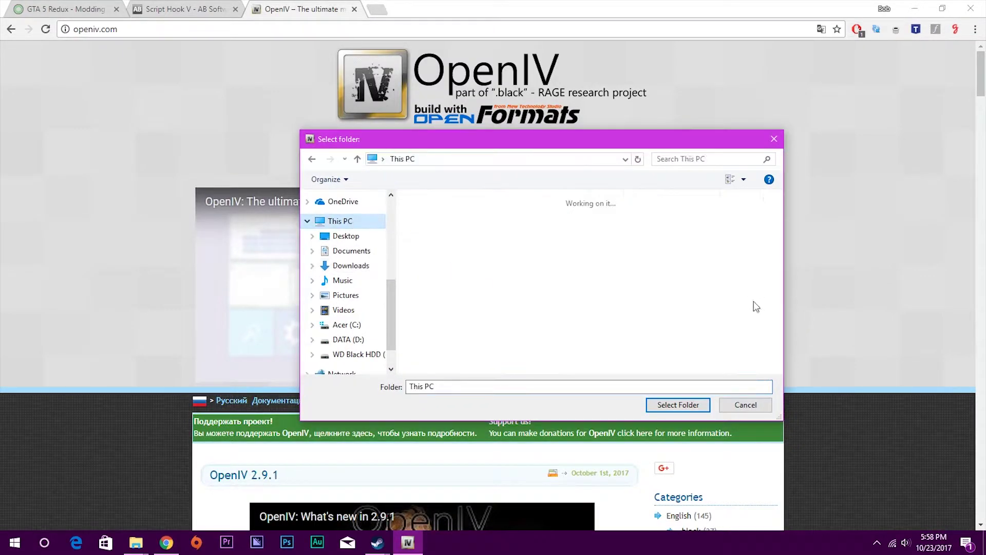
# Set the game location to E:\SteamLibrary\steamapps\common\Grand Theft Auto V
pyautogui.moveTo(778, 242); pyautogui.dragTo(775, 304)
pyautogui.click(503, 355)
pyautogui.doubleClick(498, 356)
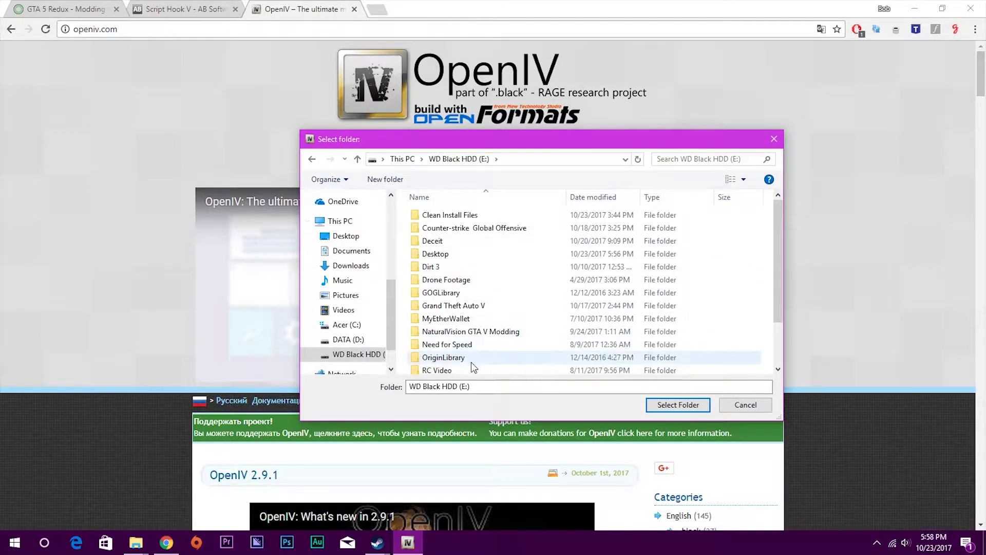
pyautogui.scroll(-2, 475, 343)
pyautogui.doubleClick(459, 342)
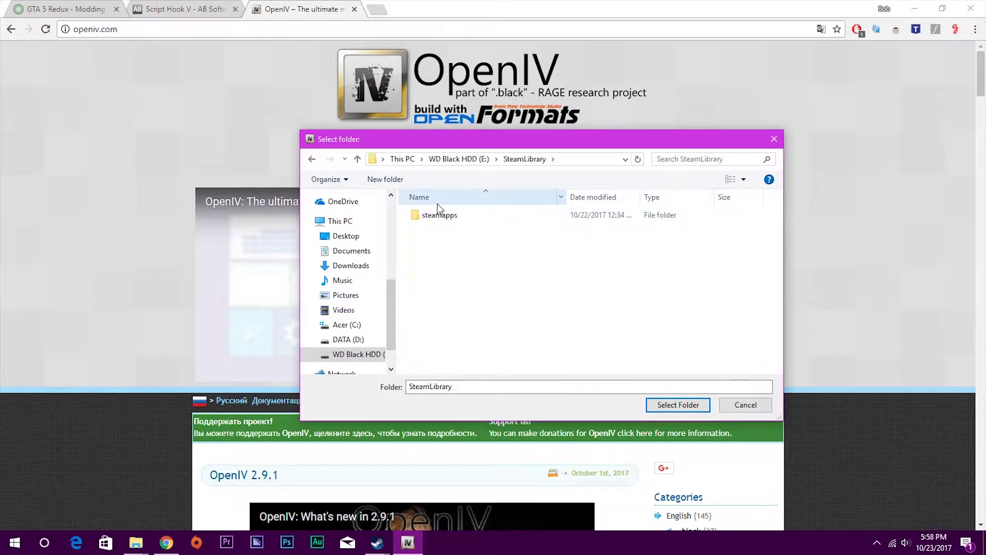
pyautogui.doubleClick(443, 215)
pyautogui.doubleClick(445, 217)
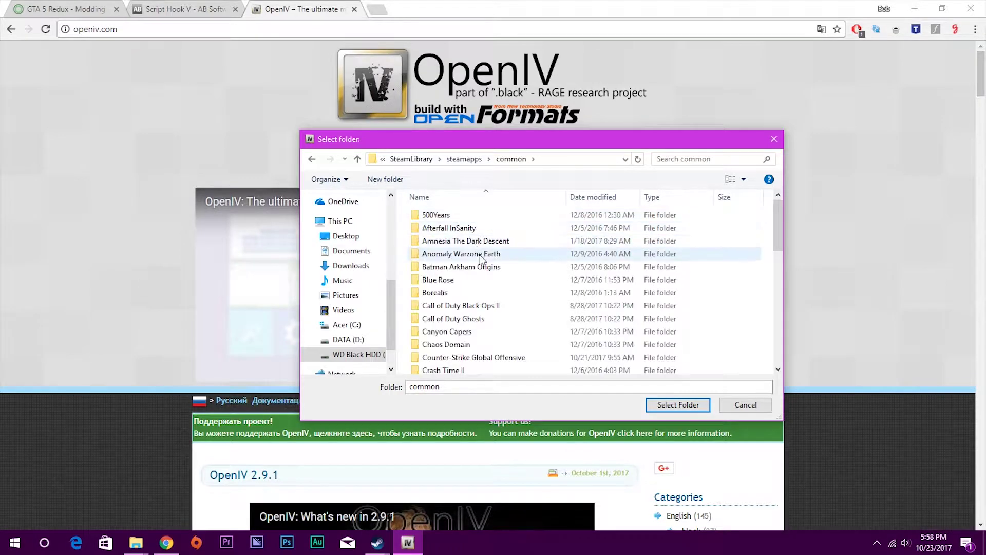
pyautogui.scroll(-4, 481, 265)
pyautogui.scroll(-5, 483, 271)
pyautogui.scroll(5, 483, 271)
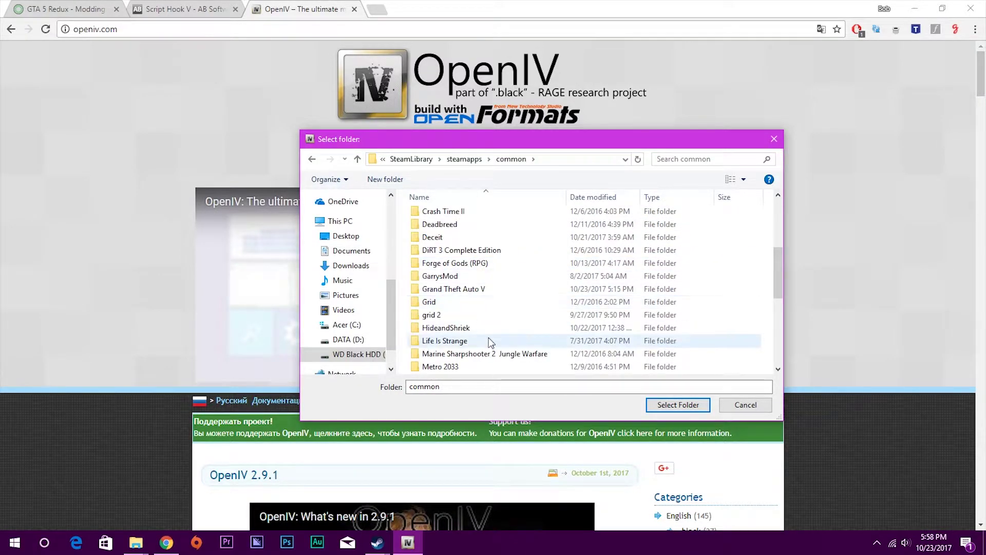
pyautogui.click(486, 290)
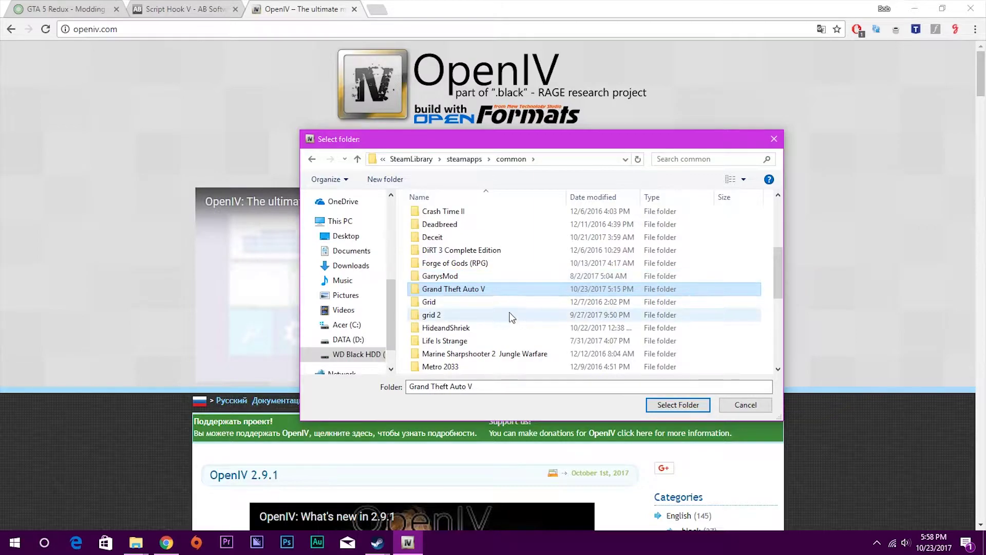
pyautogui.doubleClick(490, 290)
pyautogui.click(661, 401)
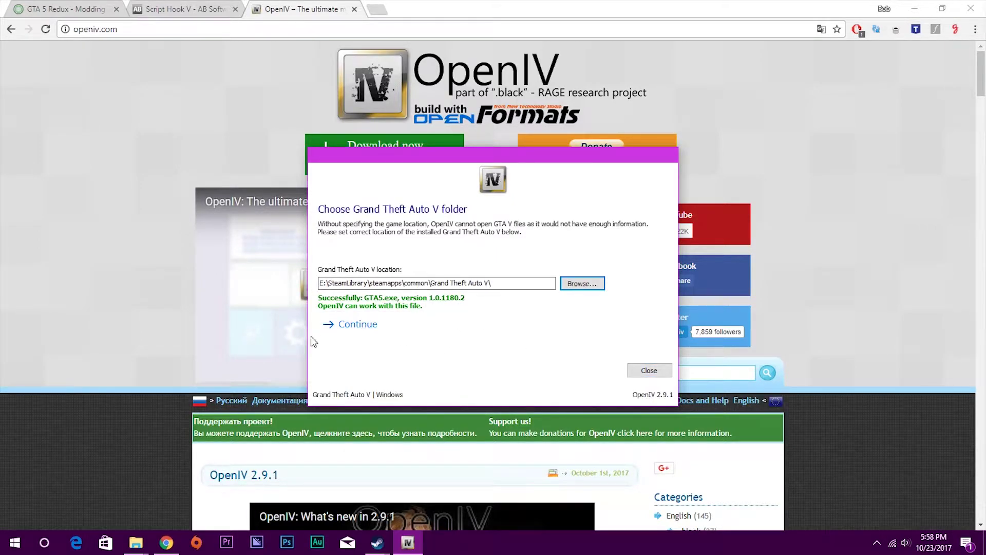
# Continue past the backup and community pages so OpenIV runs its key search
pyautogui.click(357, 324)
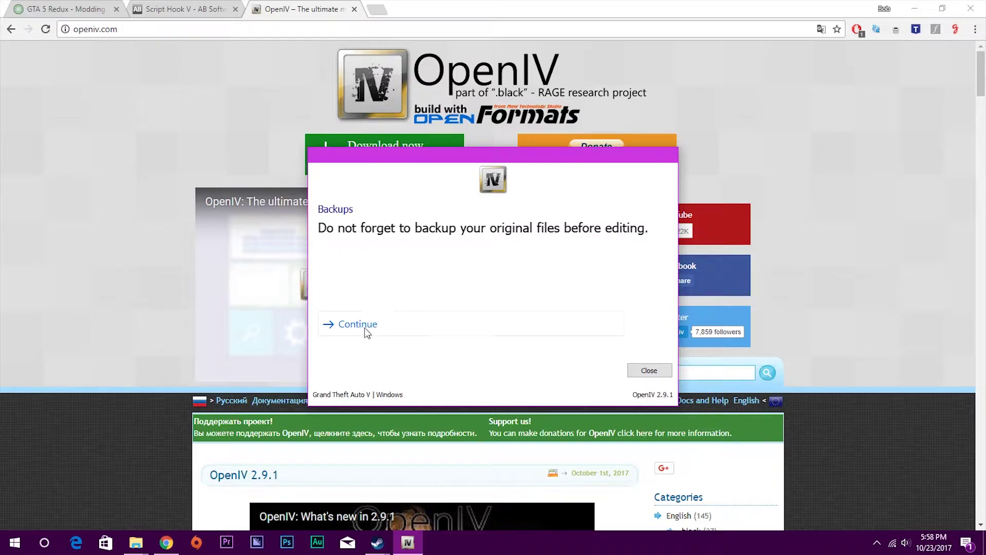
pyautogui.click(365, 331)
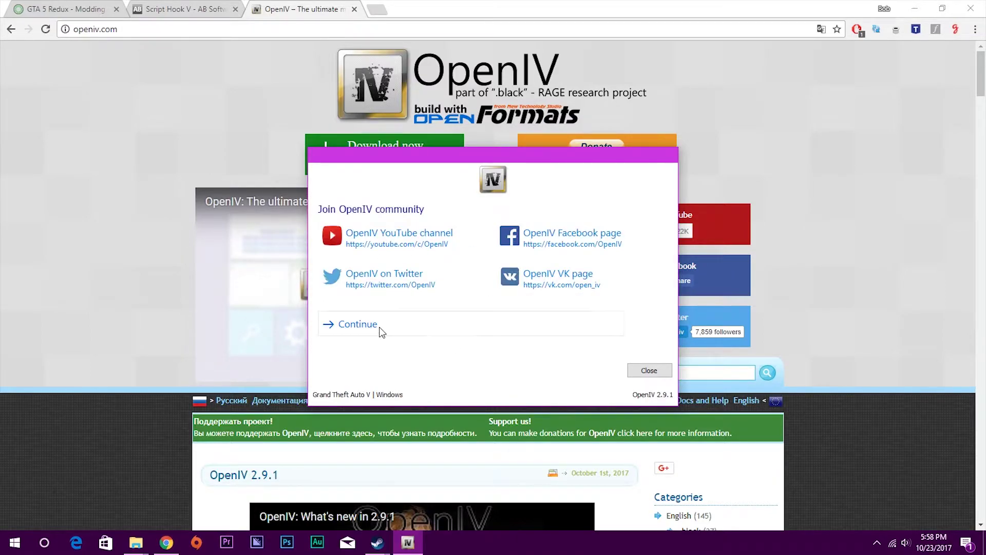
pyautogui.click(379, 326)
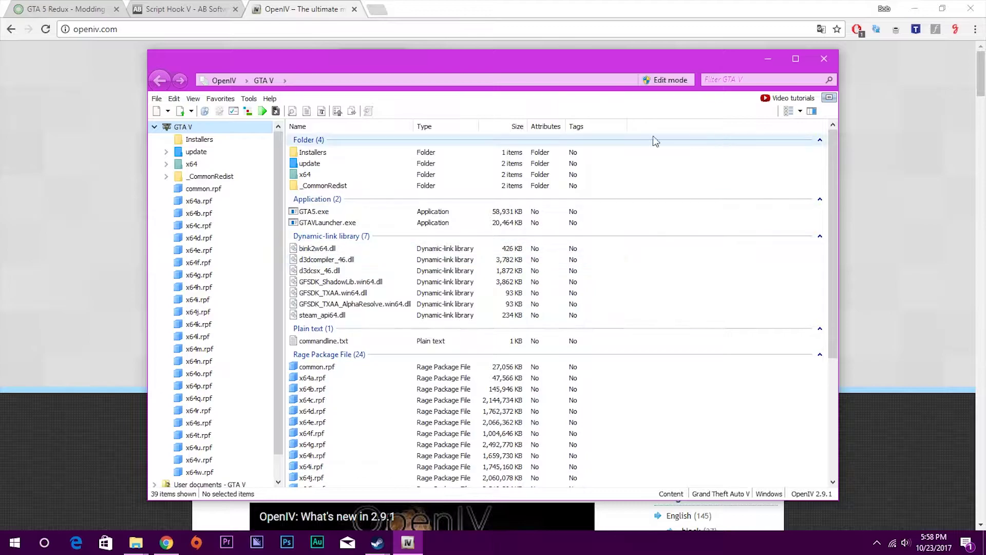
# Toggle the file list's grouping by tags and by name, returning to one group
pyautogui.click(577, 126)
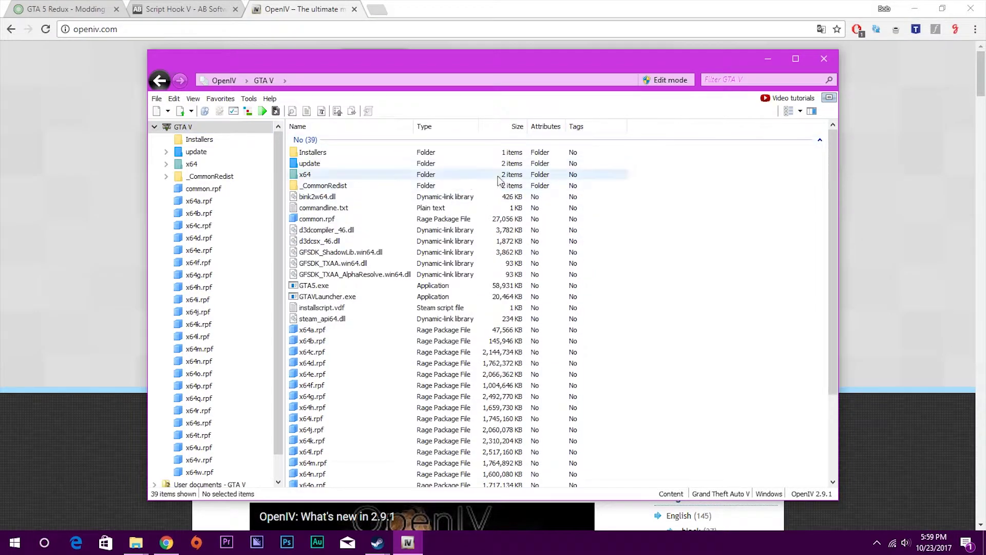
pyautogui.click(351, 128)
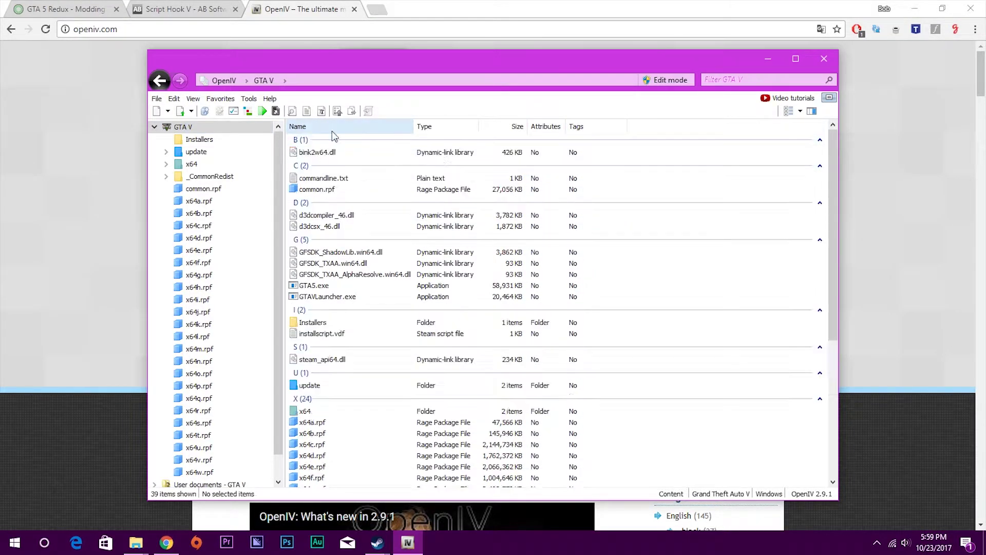
pyautogui.click(579, 126)
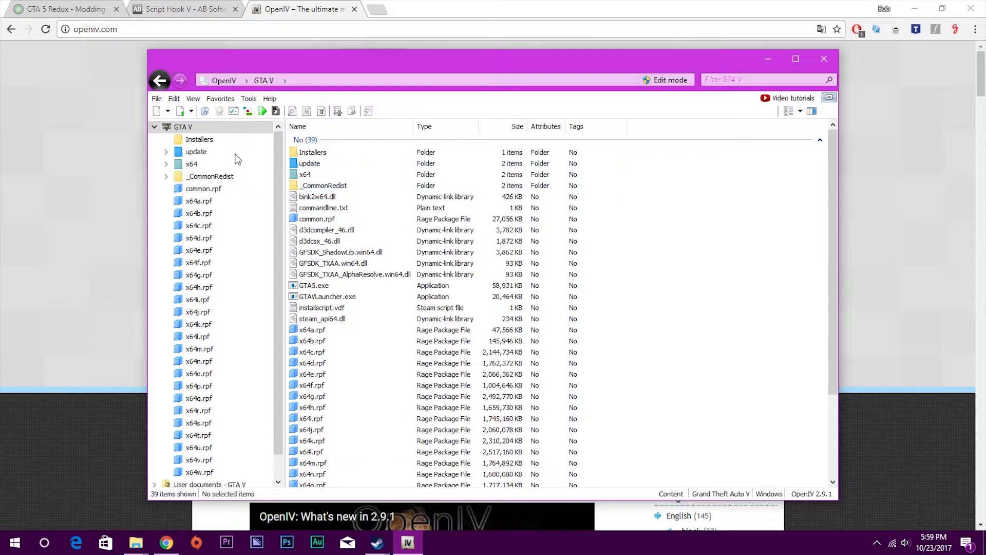
pyautogui.click(249, 99)
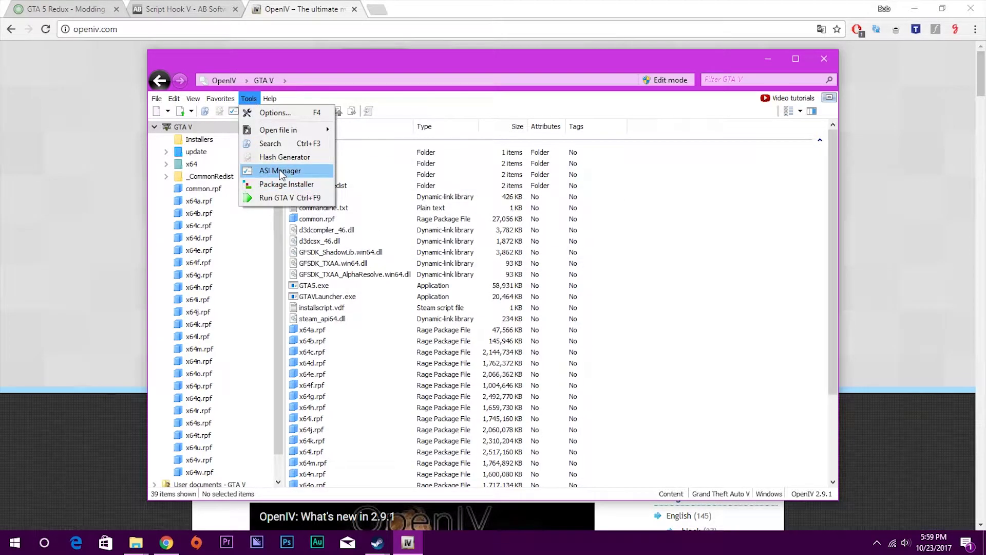
# In ASI Manager, install ASI Loader, OpenIV.ASI (creating the mods folder) and openCamera
pyautogui.click(303, 171)
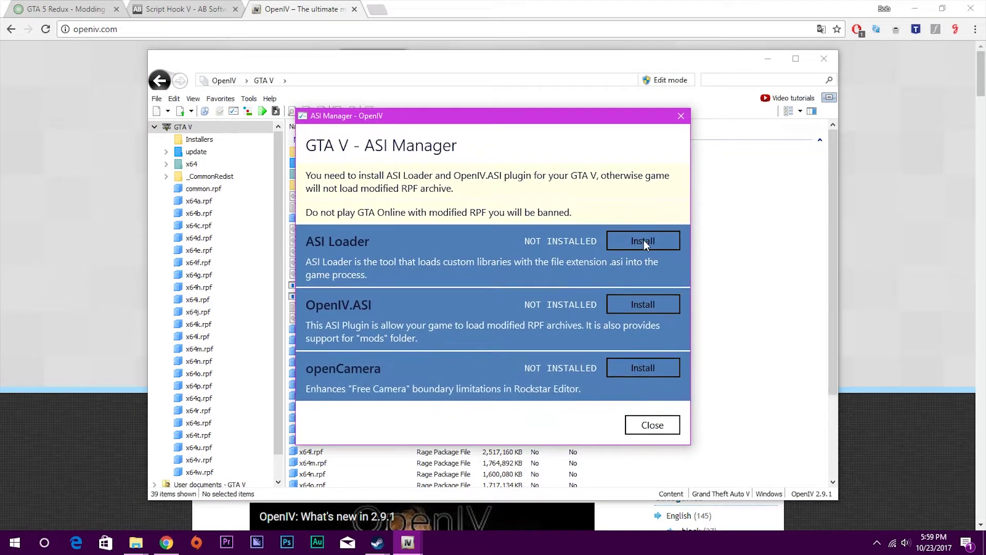
pyautogui.click(649, 241)
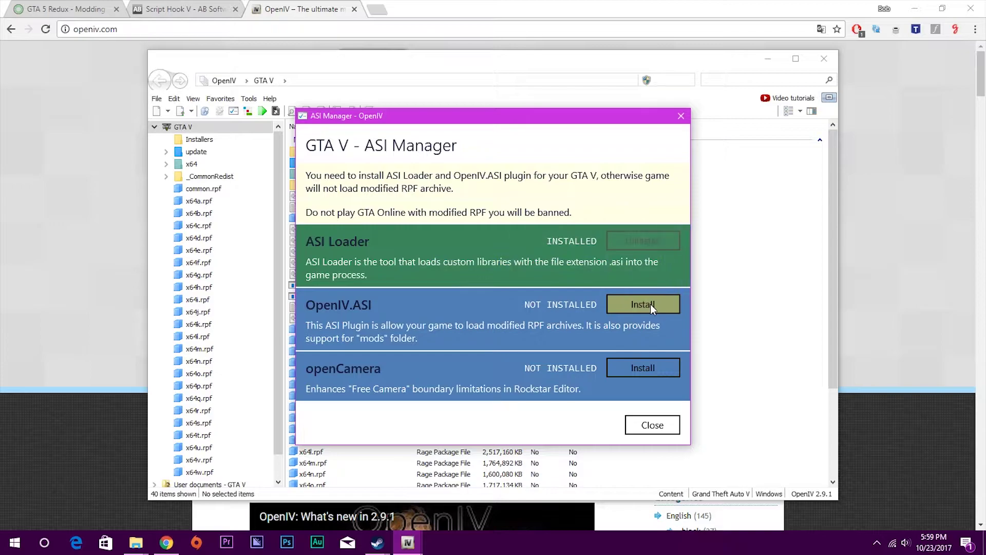
pyautogui.click(650, 304)
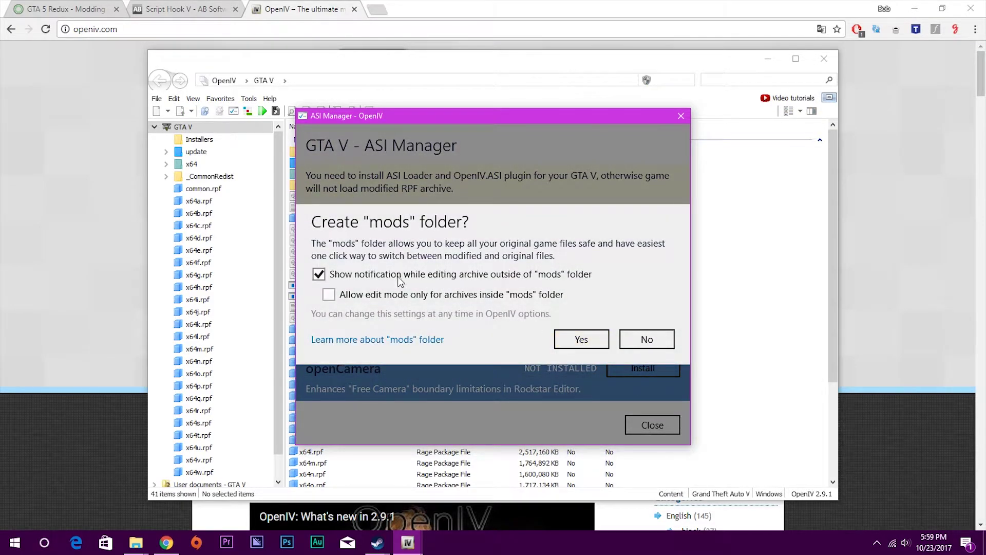
pyautogui.click(566, 338)
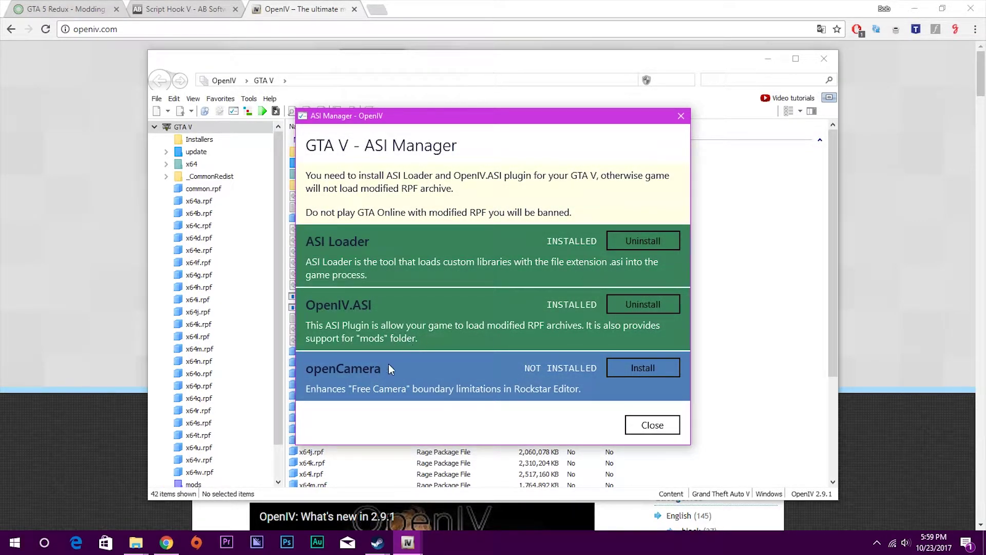
pyautogui.click(636, 367)
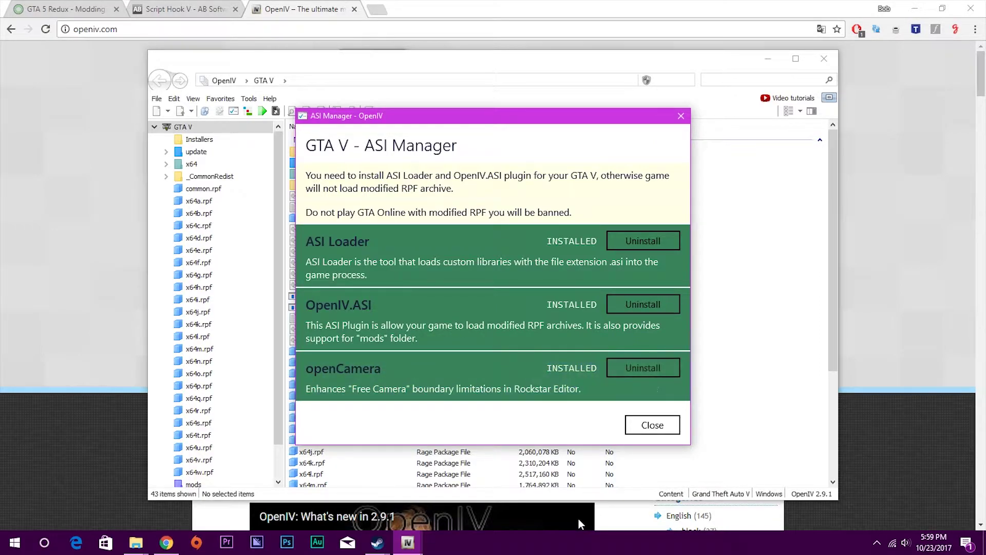
pyautogui.click(654, 428)
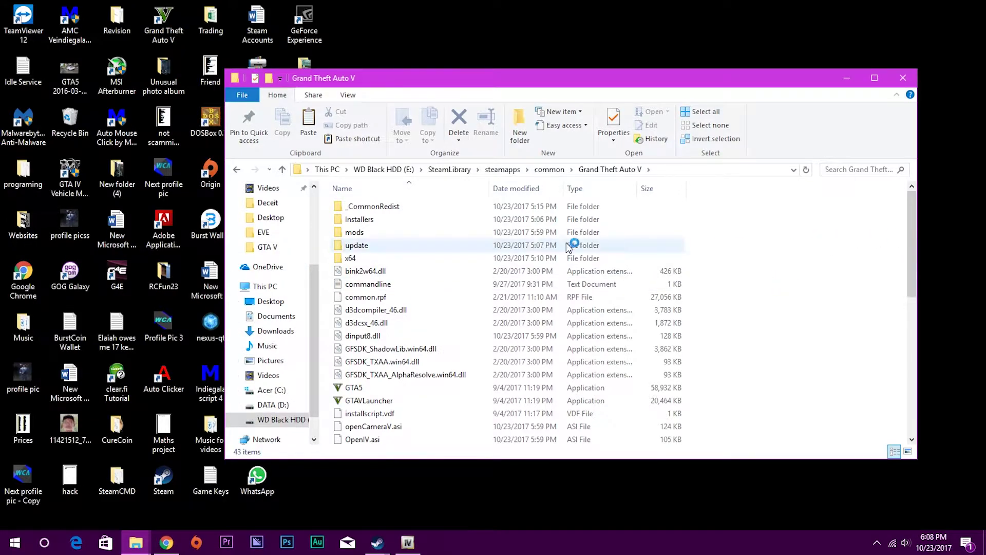
# Copy update, x64, common.rpf and the x64a–x64w .rpf archives into the mods folder
pyautogui.click(378, 247)
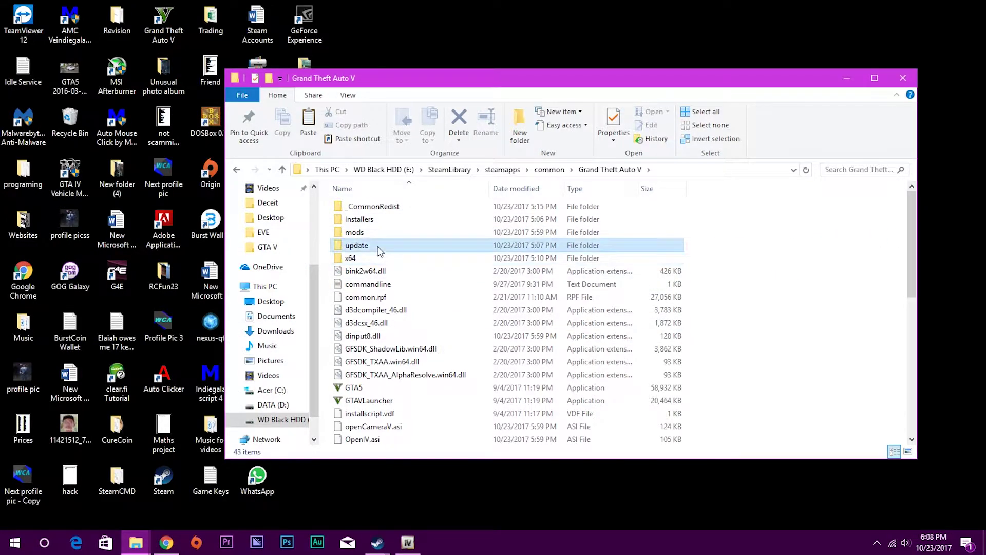
pyautogui.moveTo(913, 250); pyautogui.dragTo(913, 345)
pyautogui.click(427, 247)
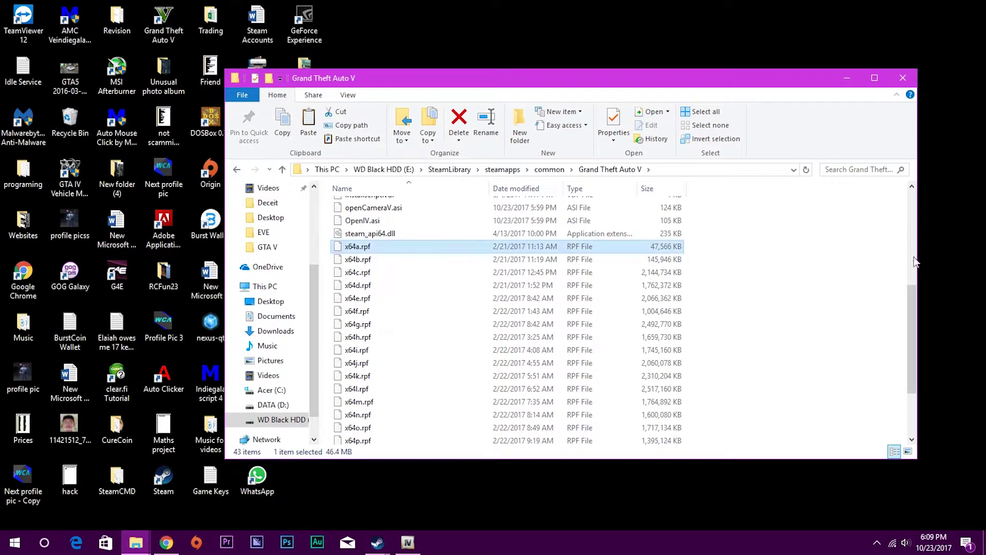
pyautogui.moveTo(913, 293); pyautogui.dragTo(913, 333)
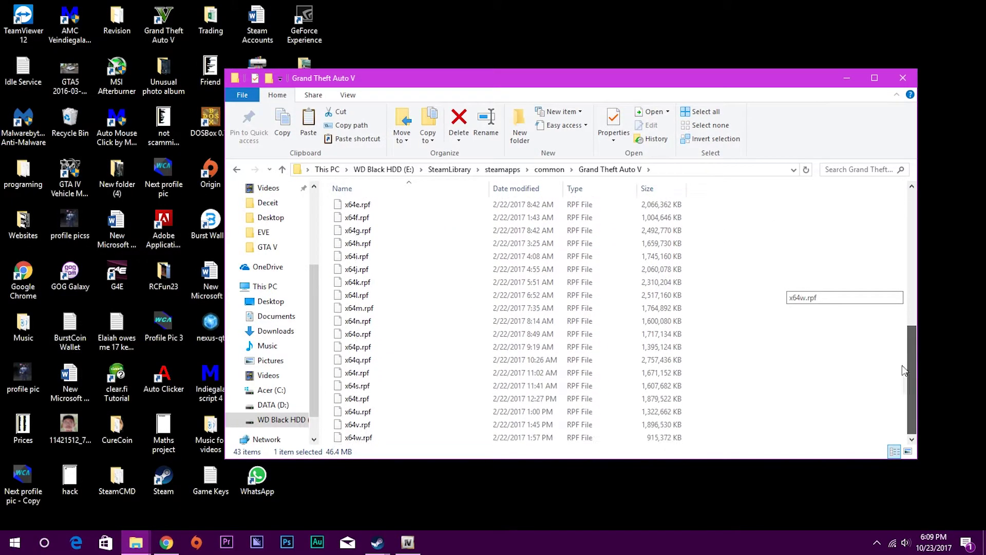
pyautogui.keyDown('shift'); pyautogui.click(372, 440); pyautogui.keyUp('shift')
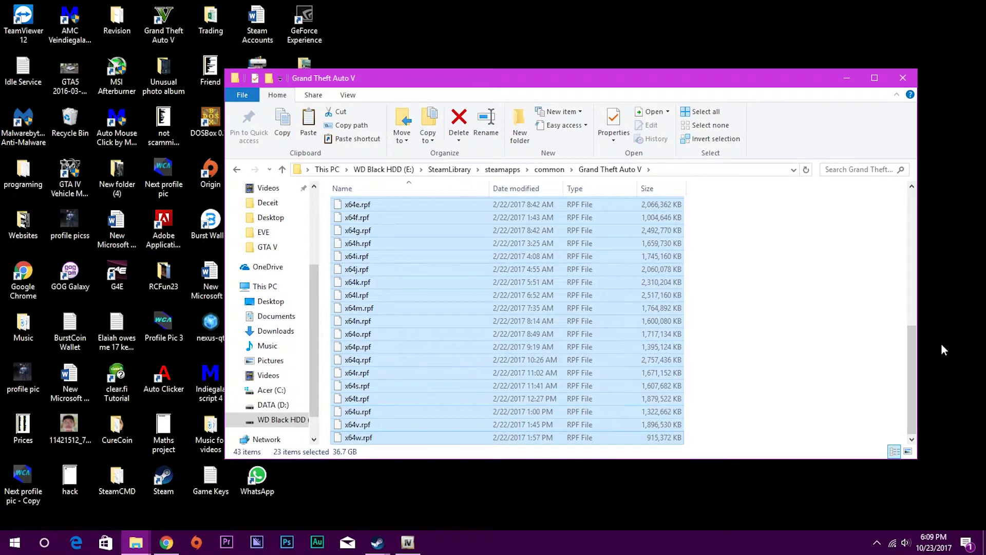
pyautogui.moveTo(911, 354); pyautogui.dragTo(906, 217)
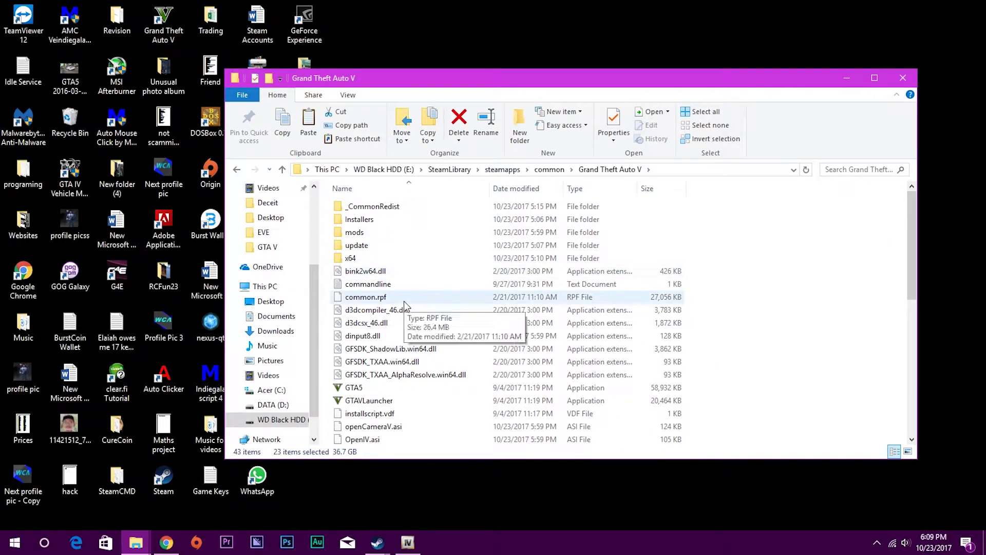
pyautogui.keyDown('ctrl'); pyautogui.click(355, 298); pyautogui.keyUp('ctrl')
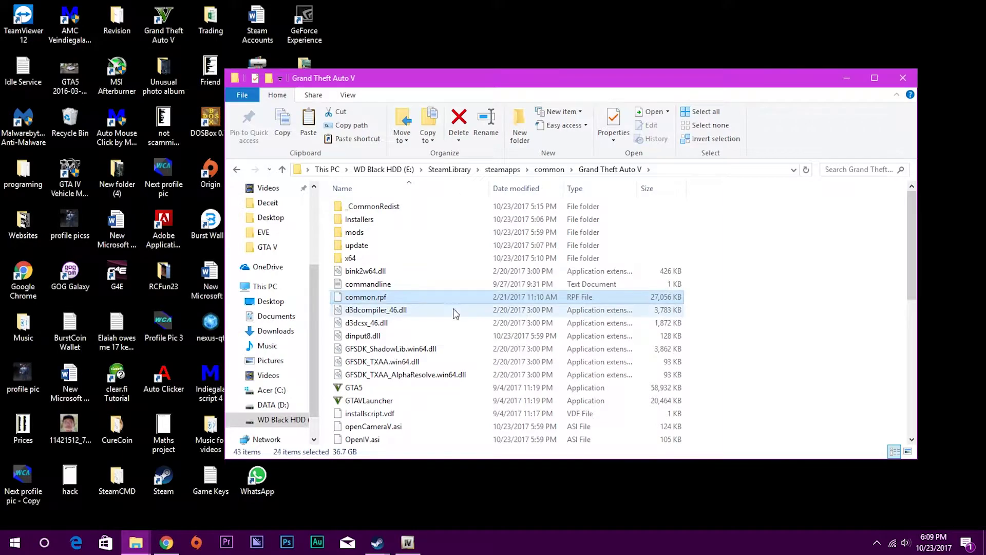
pyautogui.keyDown('ctrl'); pyautogui.click(352, 260); pyautogui.keyUp('ctrl')
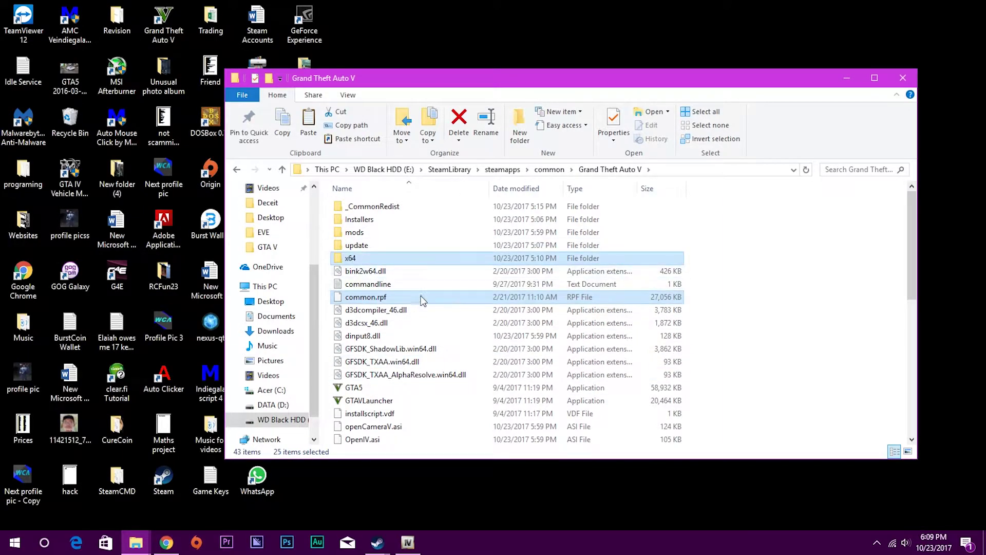
pyautogui.keyDown('ctrl'); pyautogui.click(368, 245); pyautogui.keyUp('ctrl')
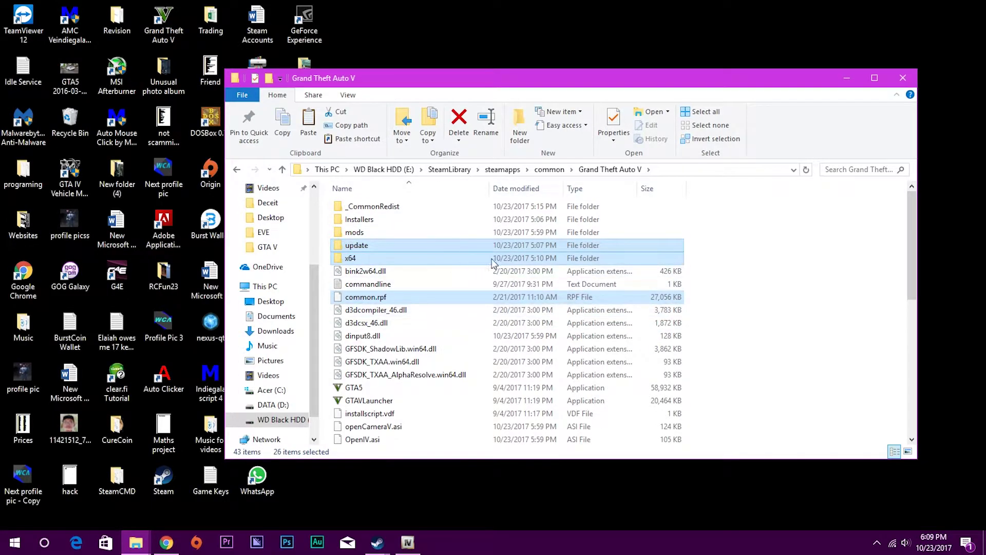
pyautogui.doubleClick(372, 233)
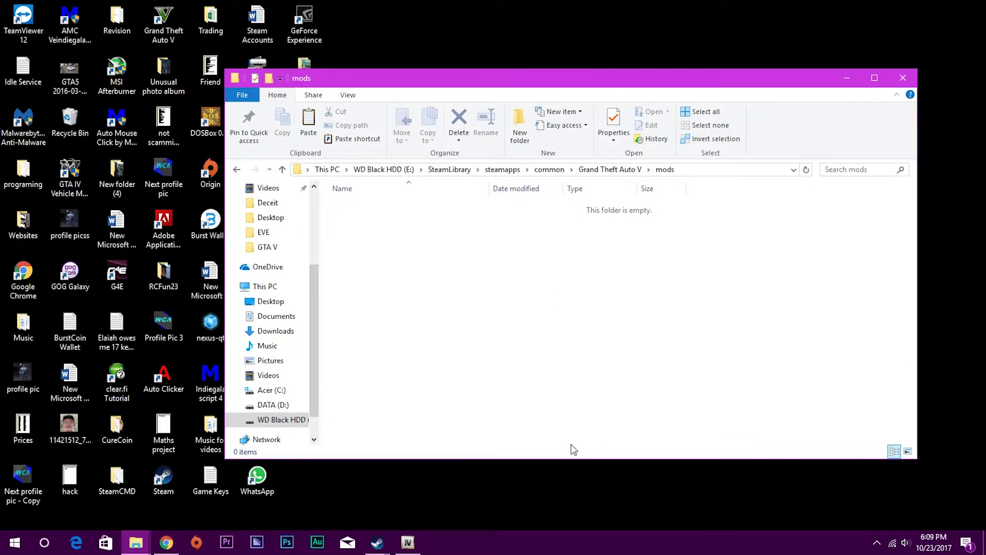
pyautogui.hotkey('ctrl', 'v')
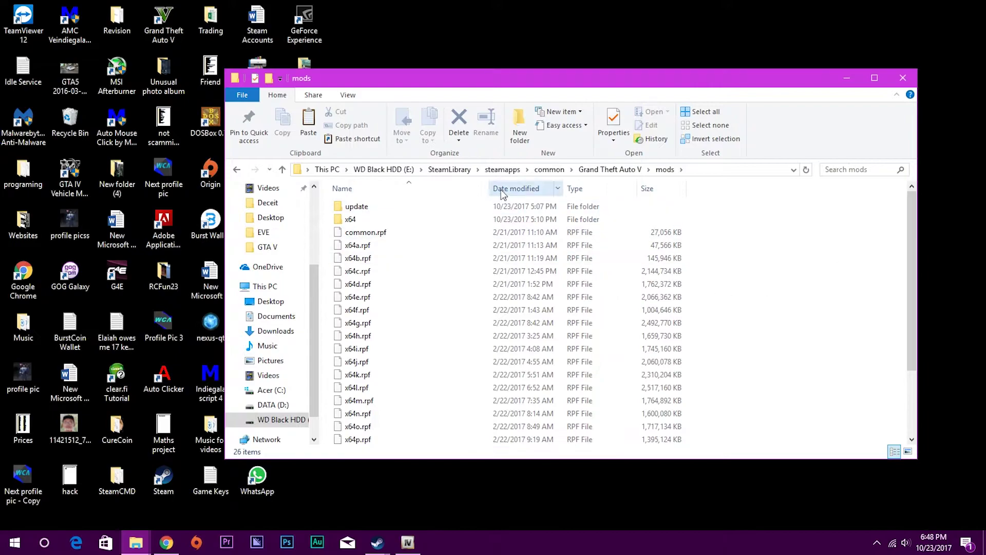
pyautogui.moveTo(912, 216); pyautogui.dragTo(877, 191)
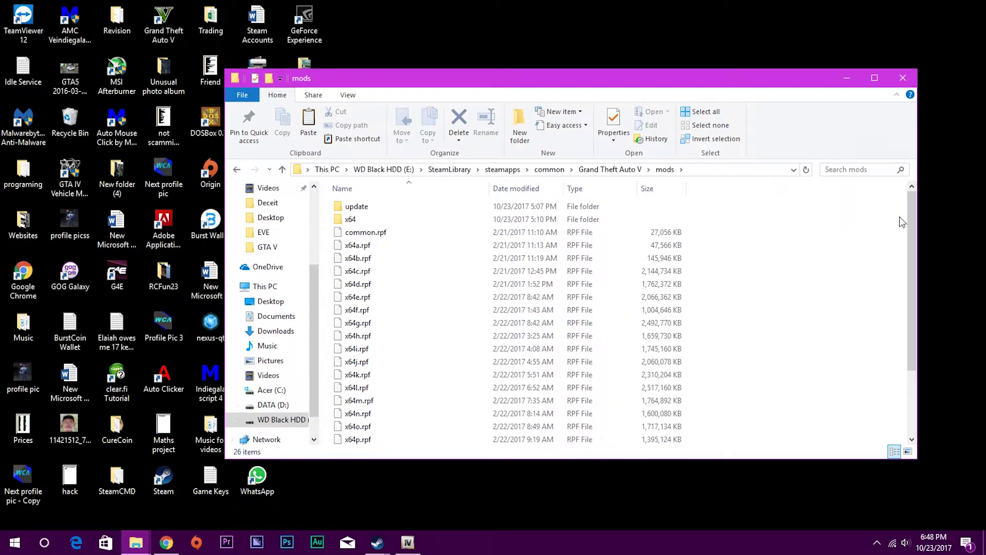
# From Chrome's Script Hook V tab, download ScriptHookV_1.0.1180.2.zip
pyautogui.click(166, 542)
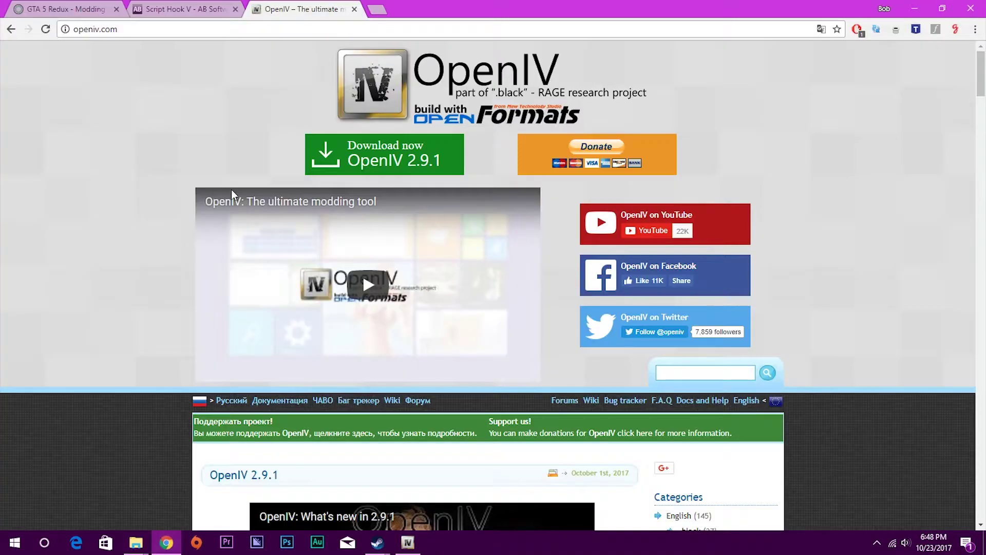
pyautogui.click(170, 9)
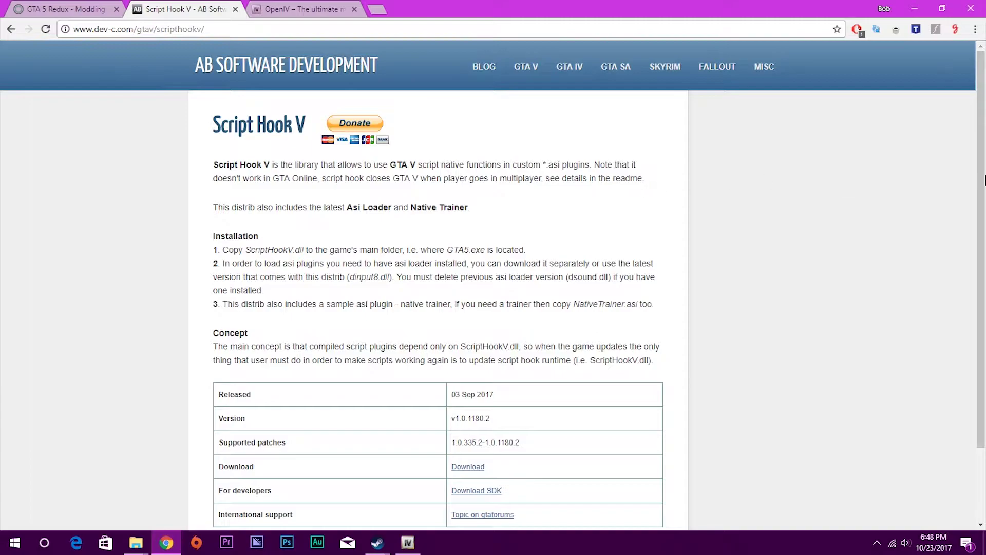
pyautogui.scroll(-3, 462, 331)
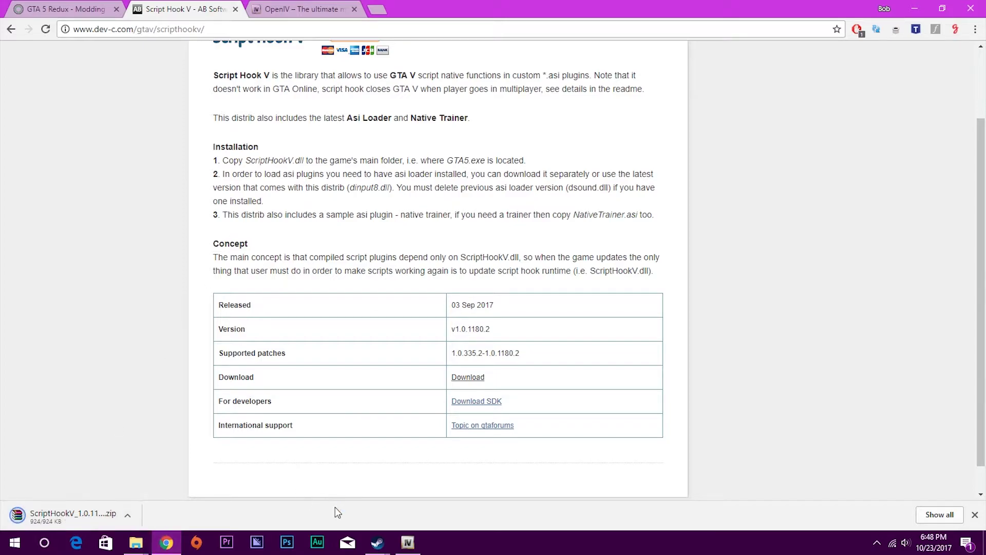
# Open the Script Hook V zip in WinRAR and select dinput8.dll and ScriptHookV.dll in bin
pyautogui.click(42, 510)
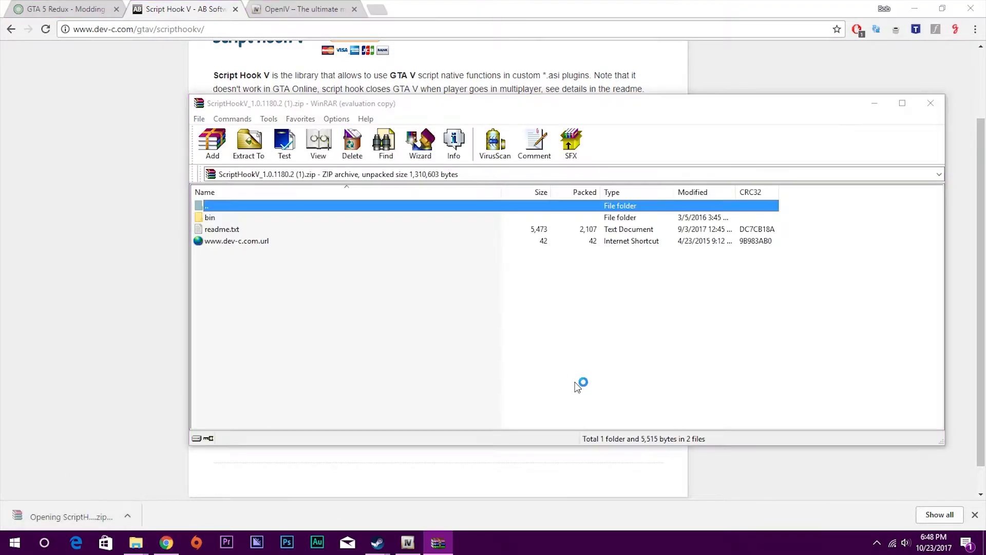
pyautogui.click(509, 442)
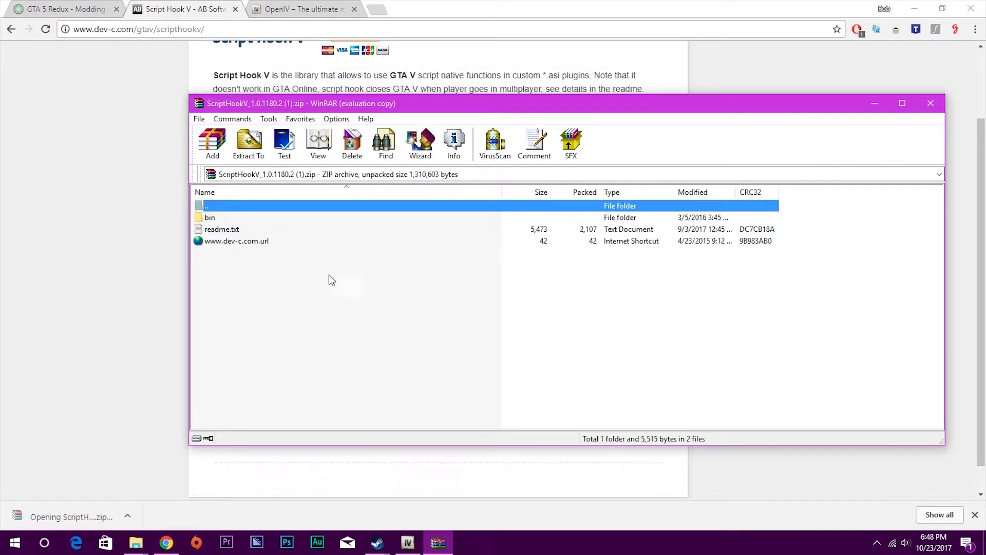
pyautogui.doubleClick(236, 218)
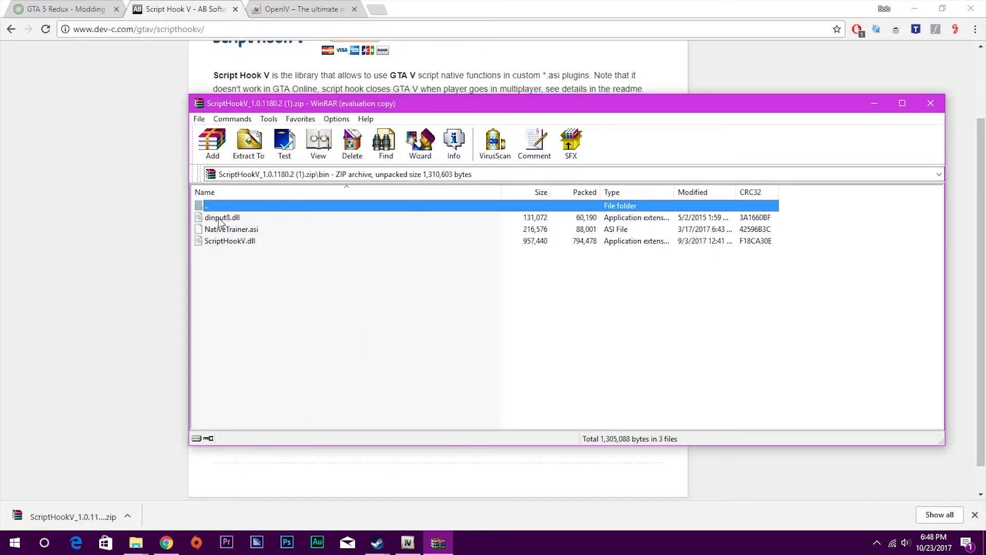
pyautogui.click(221, 217)
pyautogui.keyDown('ctrl'); pyautogui.click(248, 245); pyautogui.keyUp('ctrl')
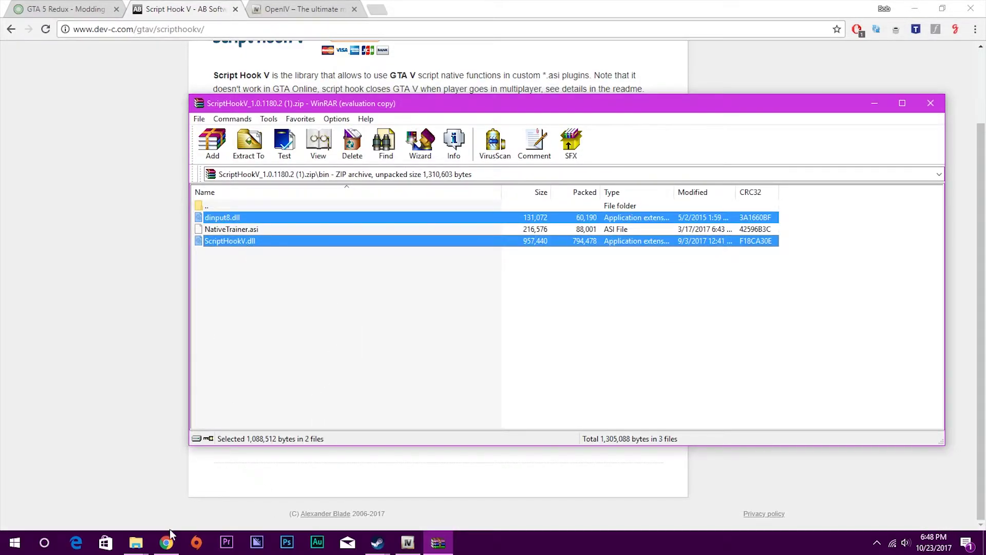
# Drag both DLLs into the Grand Theft Auto V folder, replacing the existing dinput8.dll
pyautogui.click(136, 543)
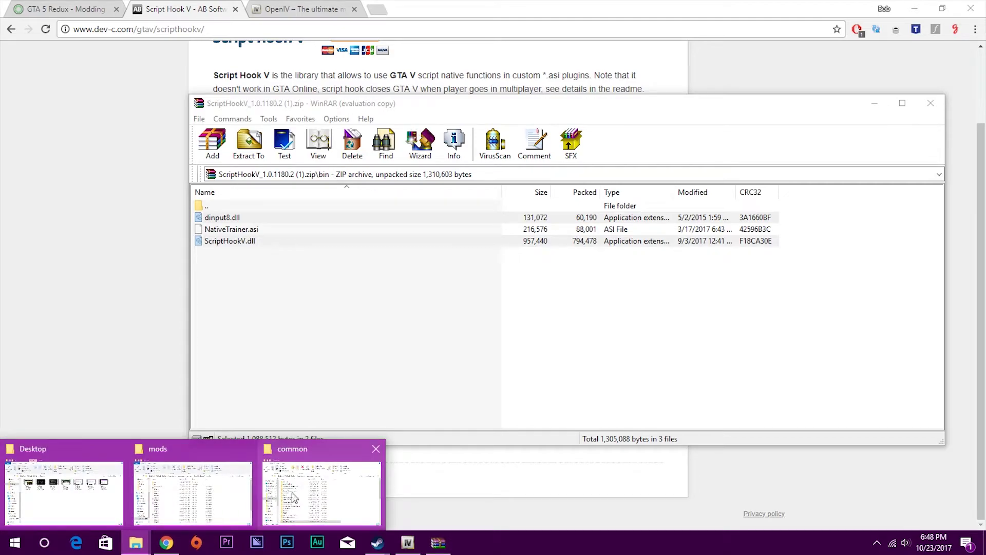
pyautogui.click(211, 500)
pyautogui.moveTo(649, 81); pyautogui.dragTo(799, 49)
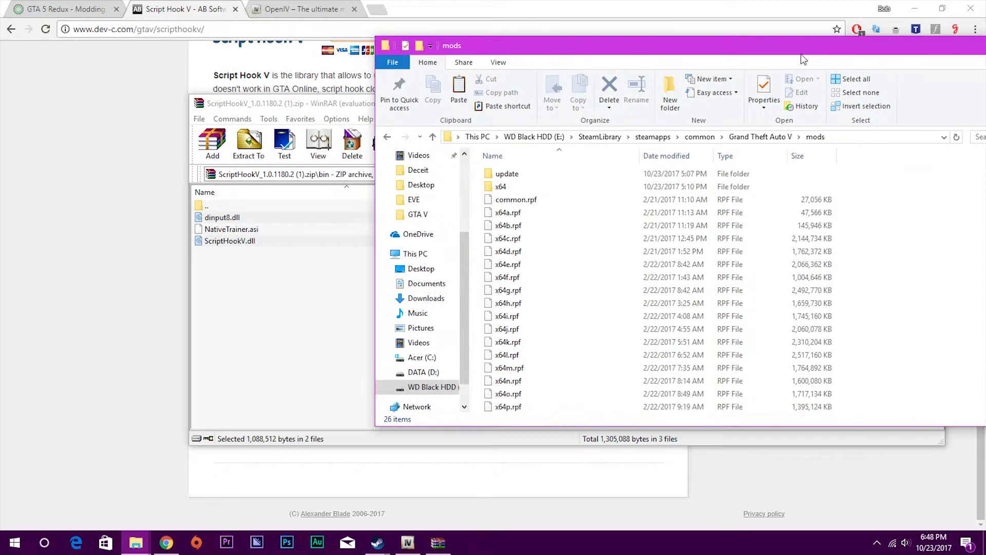
pyautogui.click(763, 134)
pyautogui.click(972, 236)
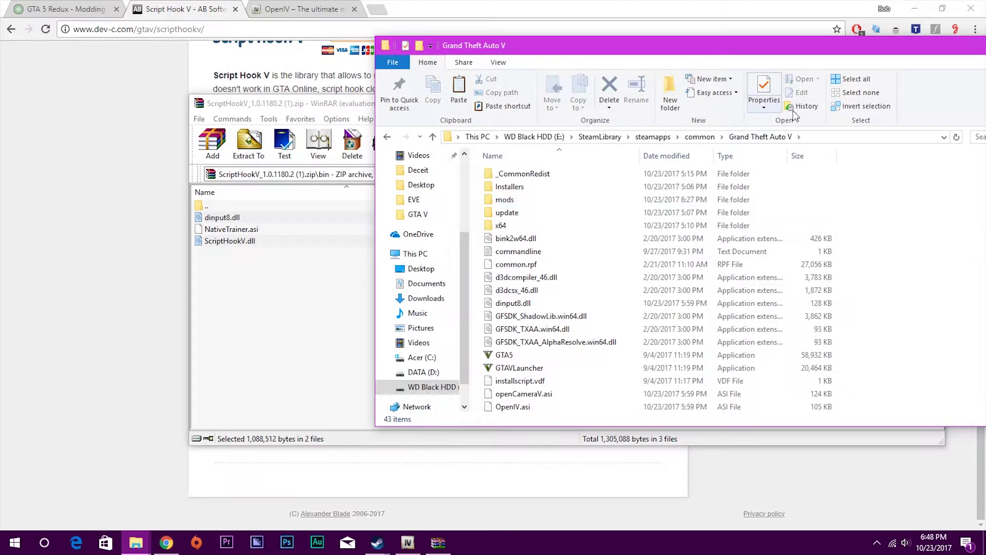
pyautogui.moveTo(775, 50); pyautogui.dragTo(723, 40)
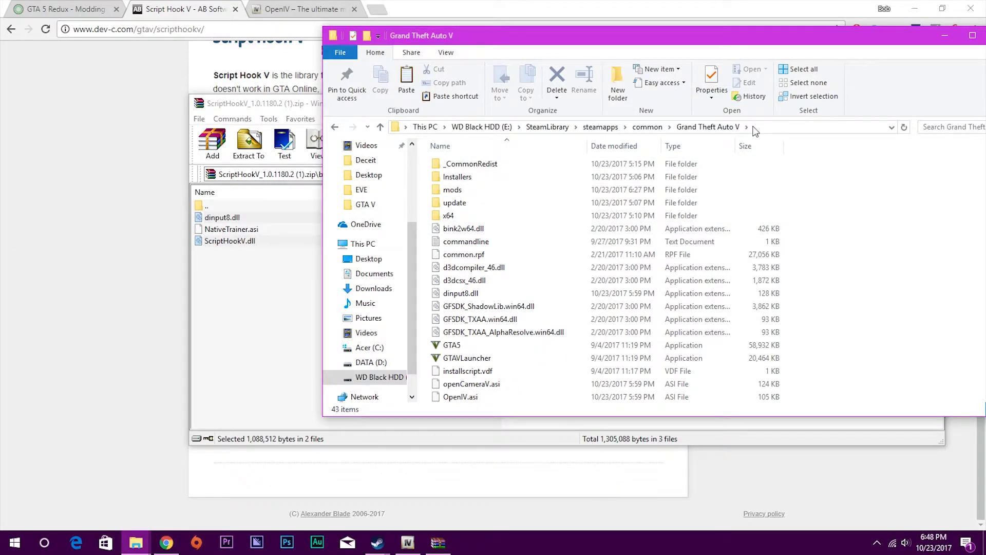
pyautogui.moveTo(246, 215); pyautogui.dragTo(982, 261)
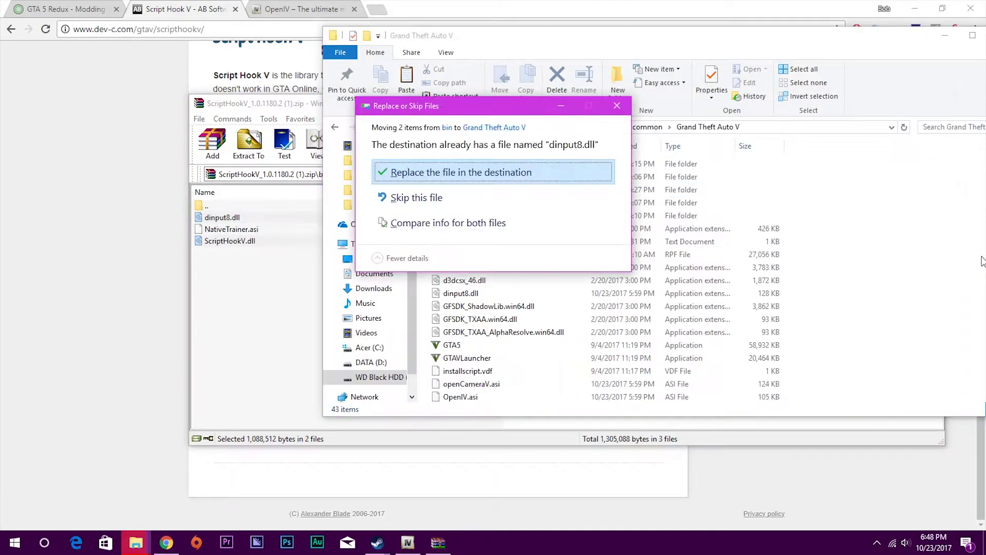
pyautogui.click(467, 174)
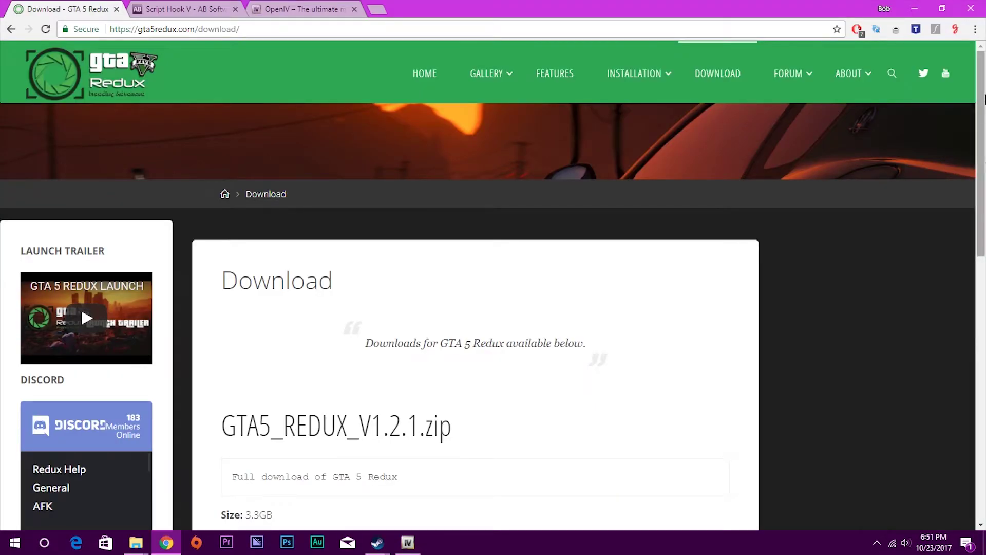
pyautogui.moveTo(981, 95); pyautogui.dragTo(983, 182)
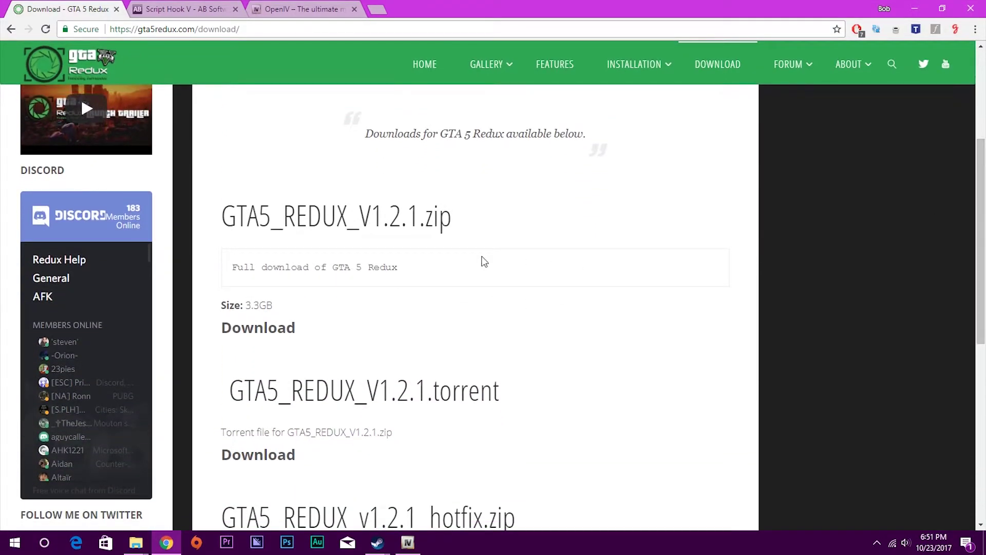
pyautogui.scroll(-1, 576, 276)
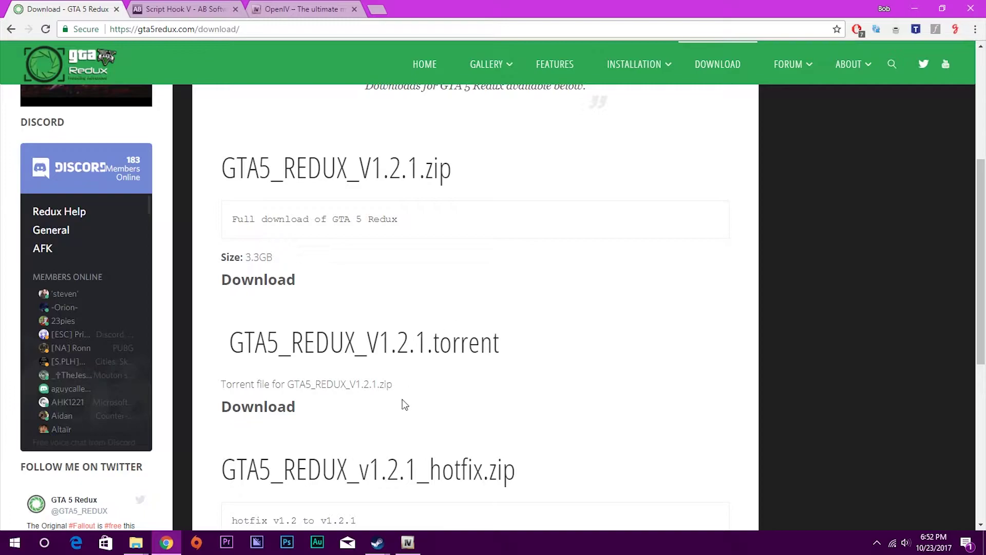
pyautogui.moveTo(209, 158); pyautogui.dragTo(484, 161)
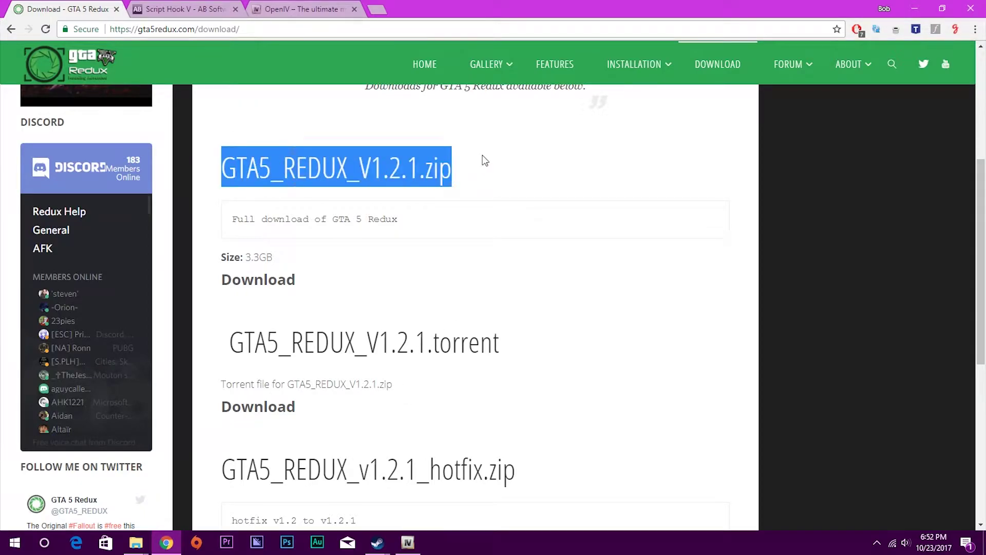
pyautogui.click(481, 171)
pyautogui.scroll(5, 486, 172)
pyautogui.moveTo(984, 225)
pyautogui.mouseDown()
pyautogui.moveTo(984, 311)
pyautogui.moveTo(985, 225)
pyautogui.mouseUp()
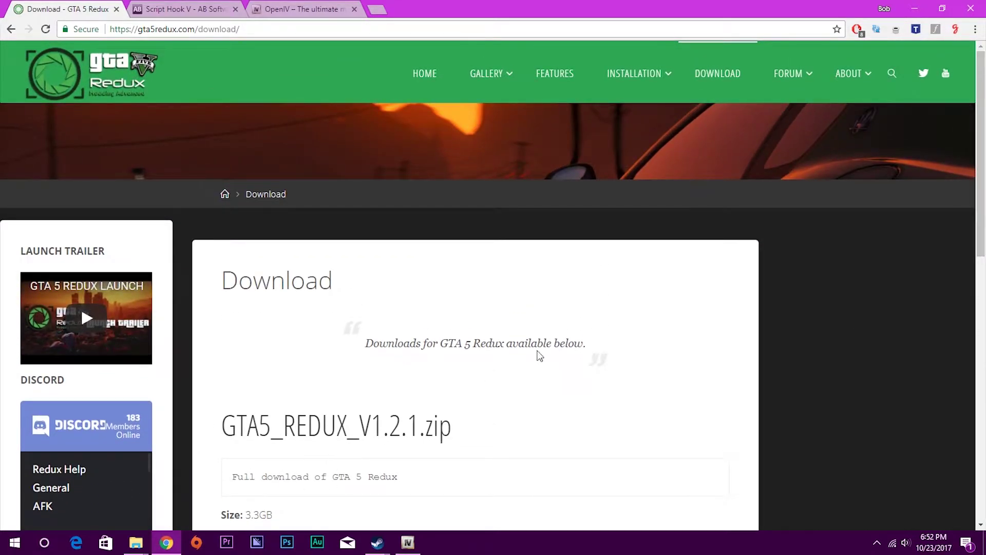
# Delete the GTA5_REDUX torrent file from the Downloads folder
pyautogui.moveTo(135, 543)
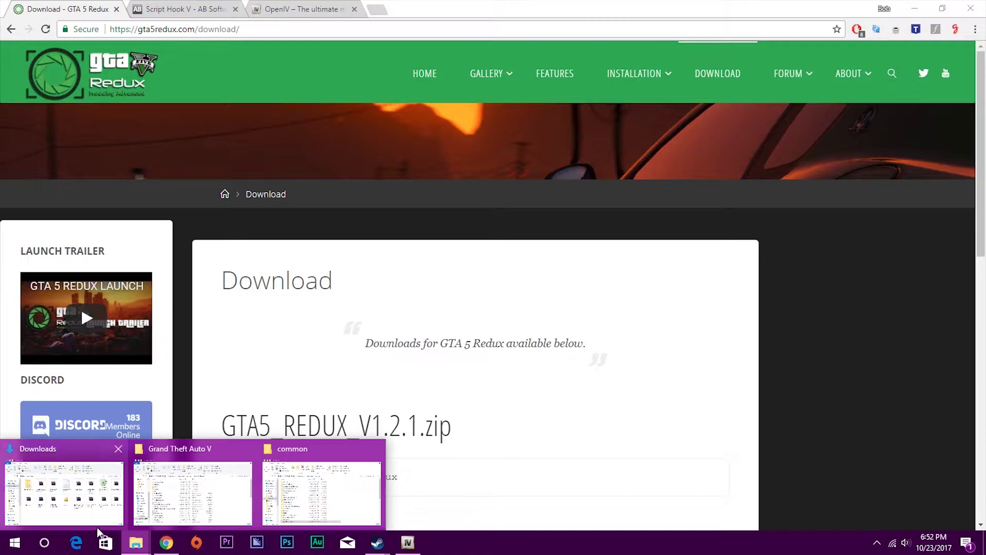
pyautogui.click(64, 485)
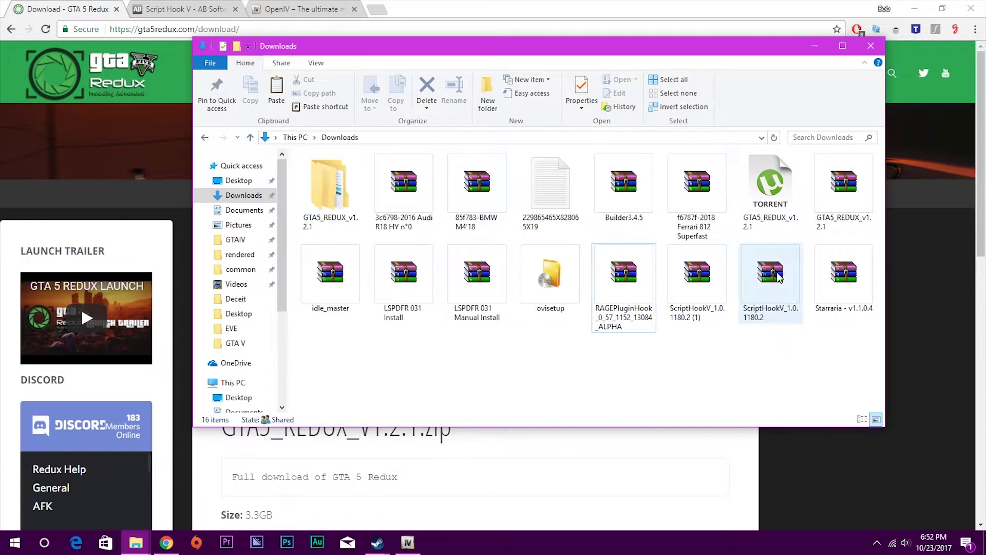
pyautogui.click(772, 214)
pyautogui.press('Delete')
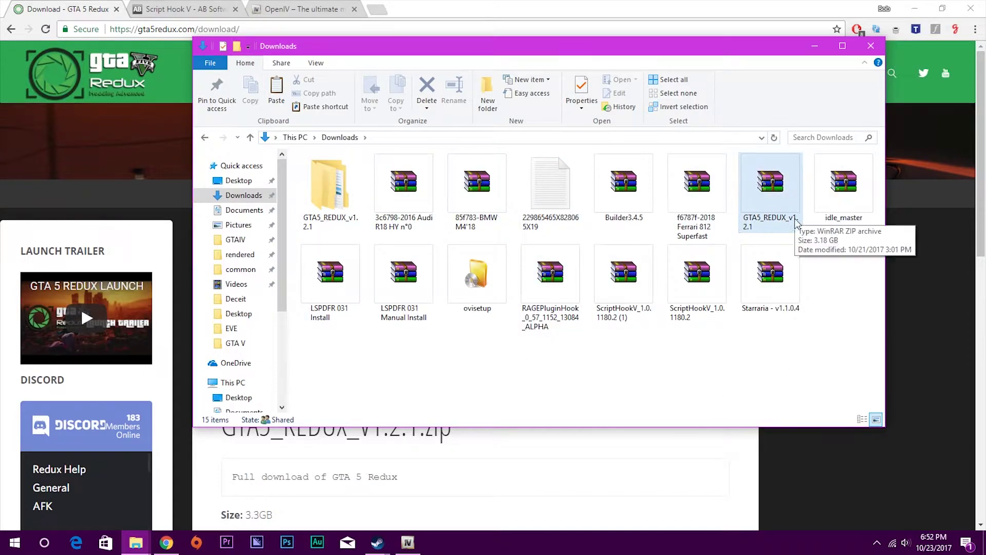
# Open the extracted GTA5_REDUX_v1.2.1 folder and then its inner GTA5_REDUX_v1.2.1 folder
pyautogui.click(778, 203)
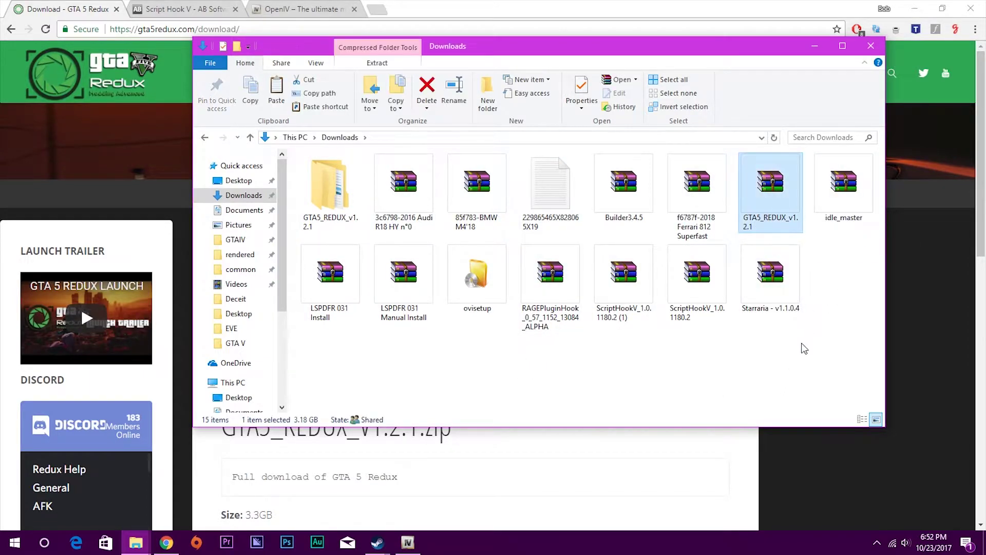
pyautogui.rightClick(767, 180)
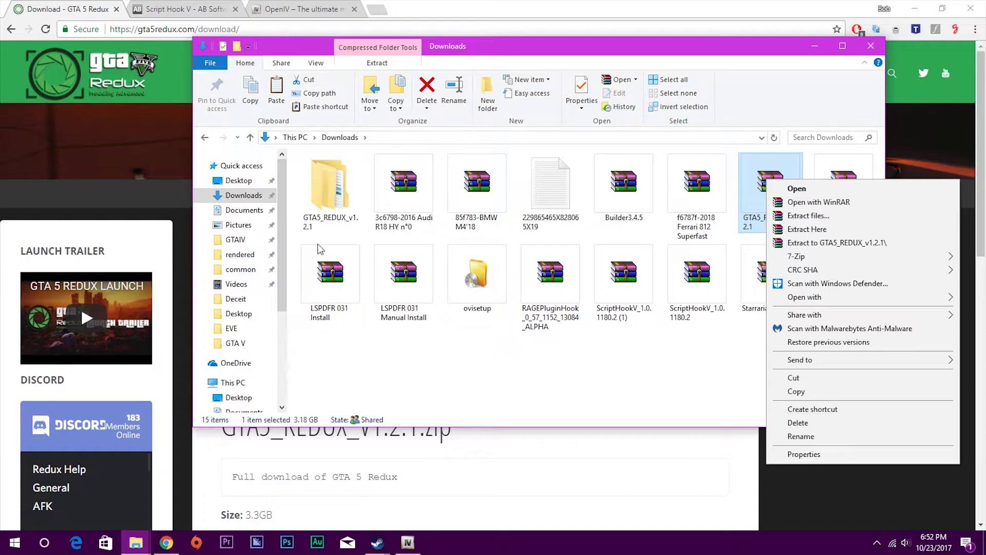
pyautogui.click(331, 201)
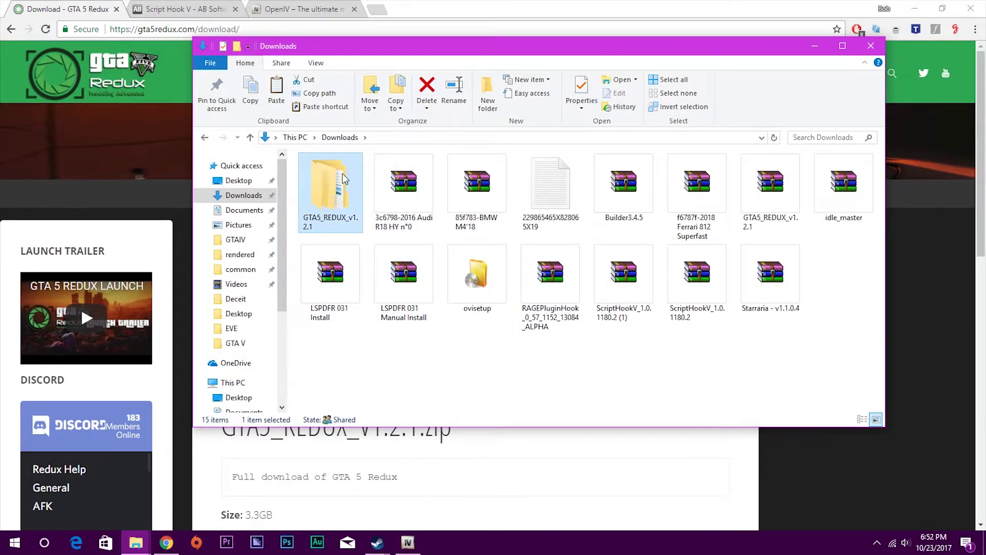
pyautogui.doubleClick(343, 178)
pyautogui.moveTo(502, 365); pyautogui.dragTo(376, 165)
pyautogui.doubleClick(355, 174)
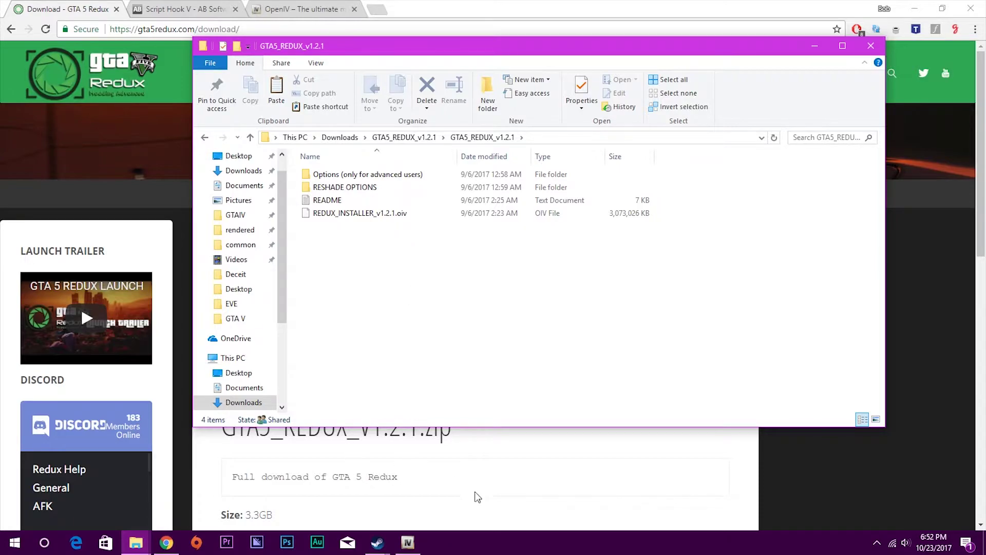
# Load REDUX_INSTALLER_v1.2.1.oiv from Downloads\GTA5_REDUX_v1.2.1\GTA5_REDUX_v1.2.1 into OpenIV's Package Installer
pyautogui.click(474, 521)
pyautogui.click(409, 544)
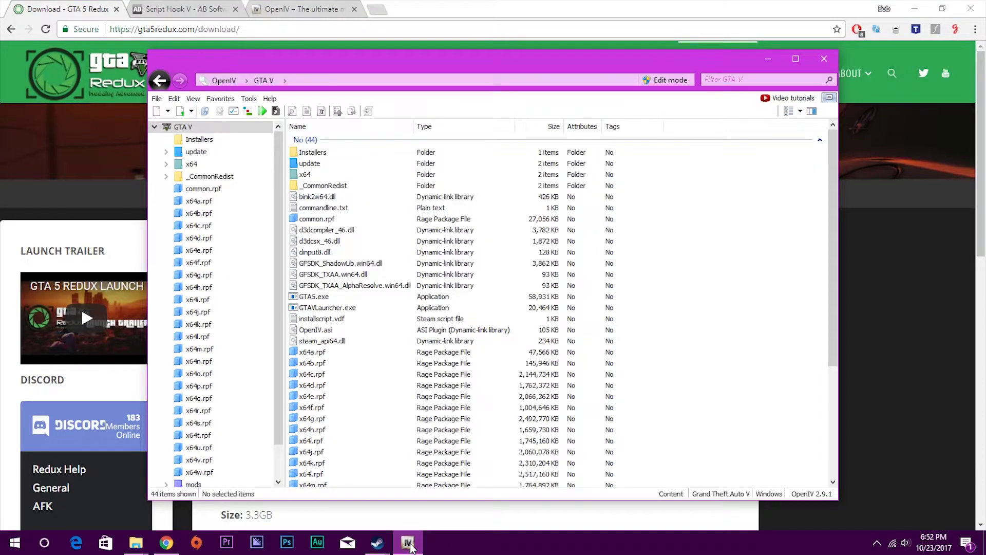
pyautogui.click(249, 99)
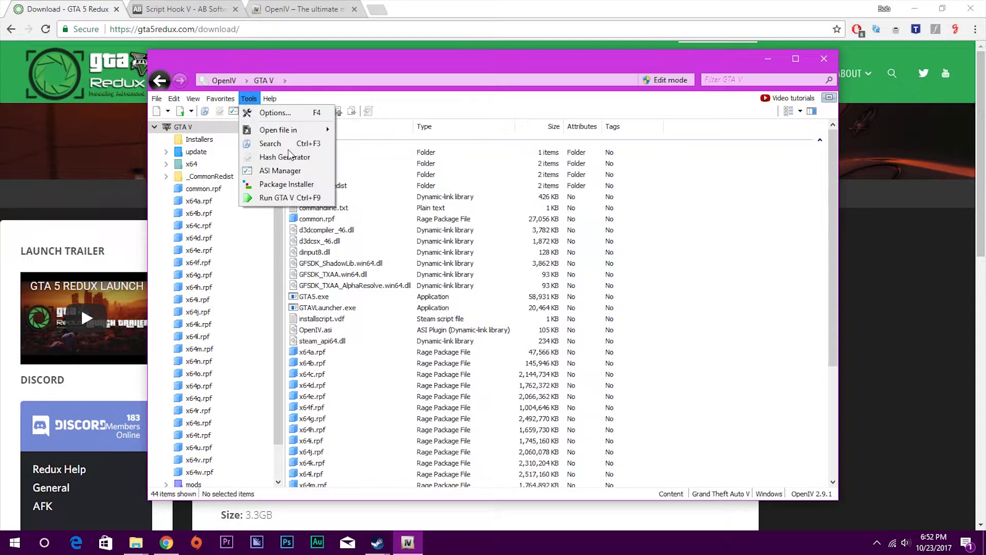
pyautogui.click(300, 185)
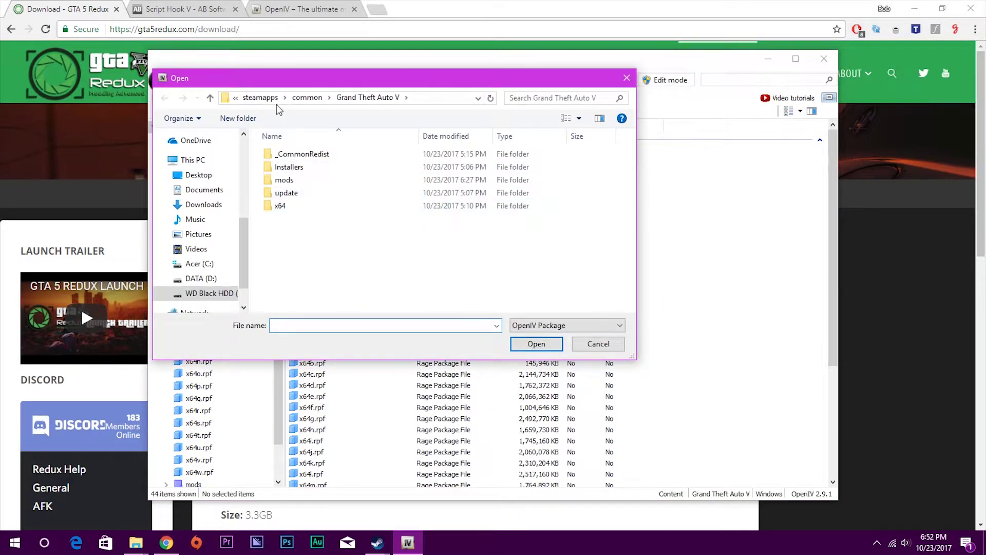
pyautogui.scroll(5, 197, 185)
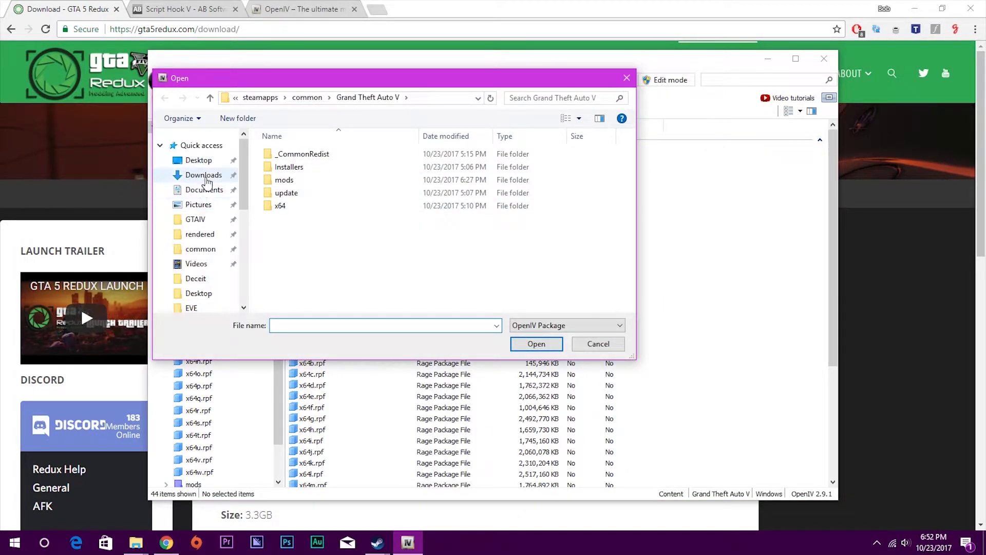
pyautogui.click(207, 177)
pyautogui.doubleClick(290, 172)
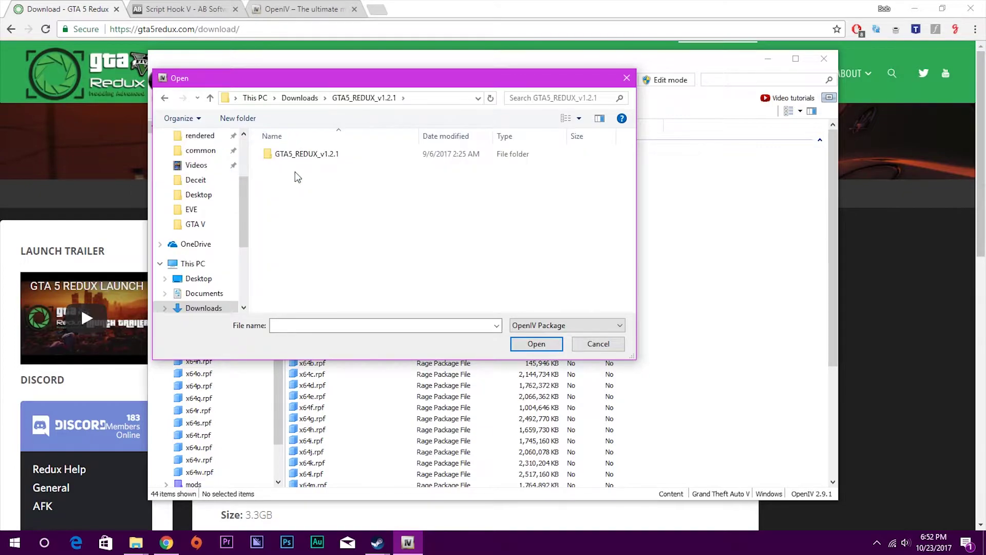
pyautogui.doubleClick(301, 157)
pyautogui.click(317, 181)
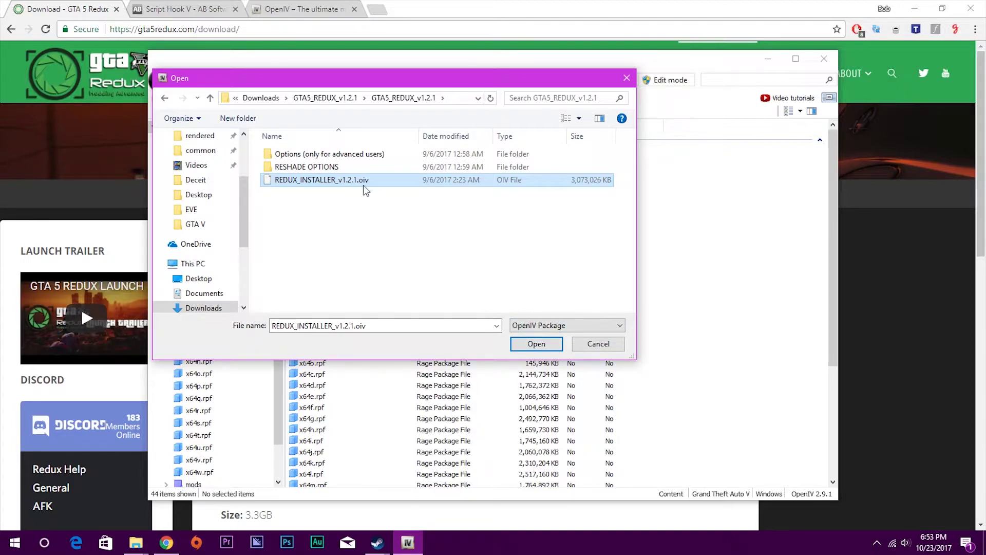
pyautogui.click(536, 344)
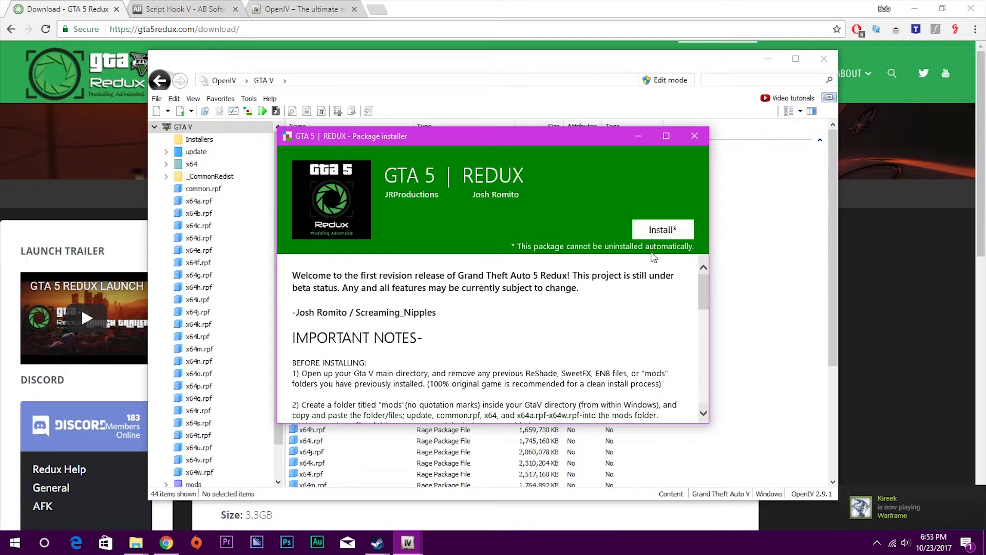
# Install the GTA 5 Redux package into the mods folder, then close the installer after it succeeds
pyautogui.click(662, 230)
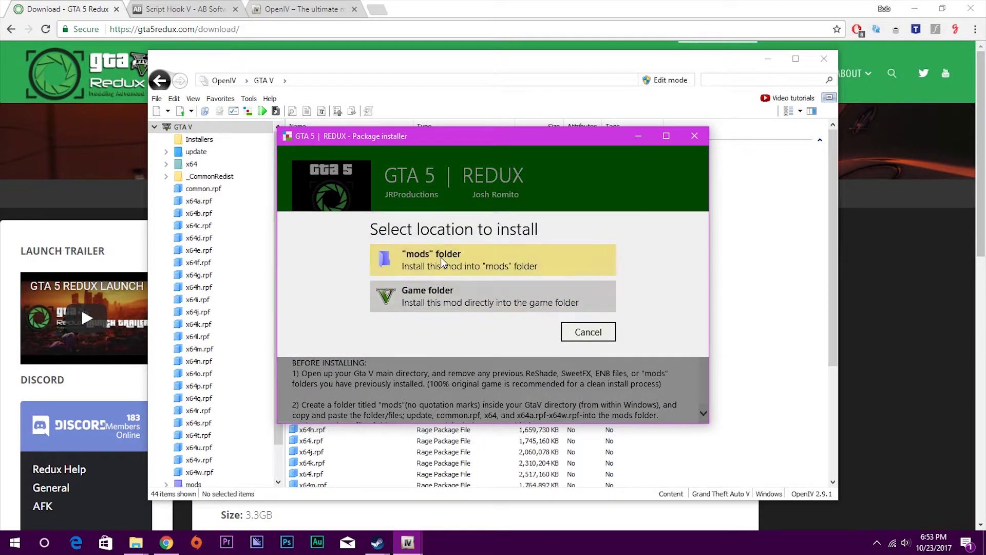
pyautogui.click(524, 261)
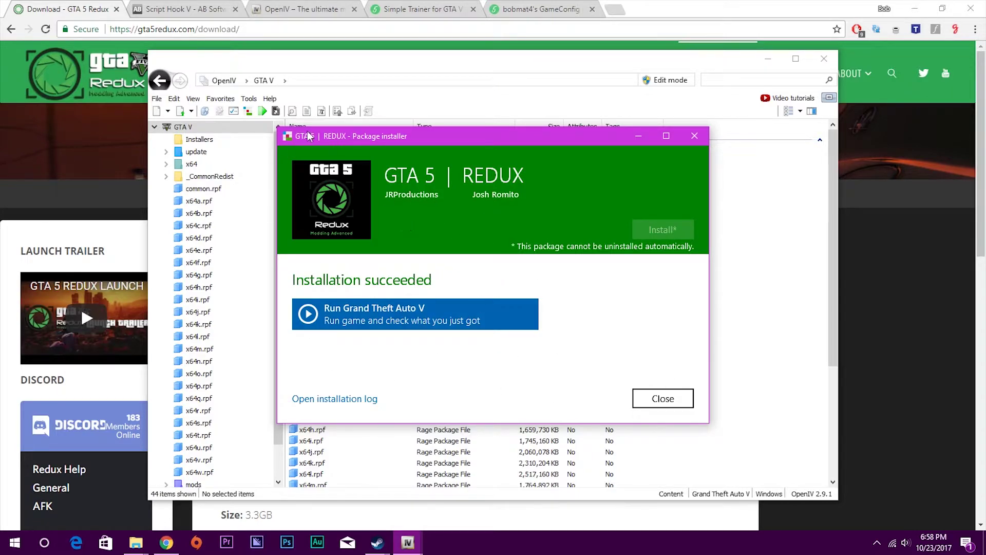
pyautogui.click(662, 398)
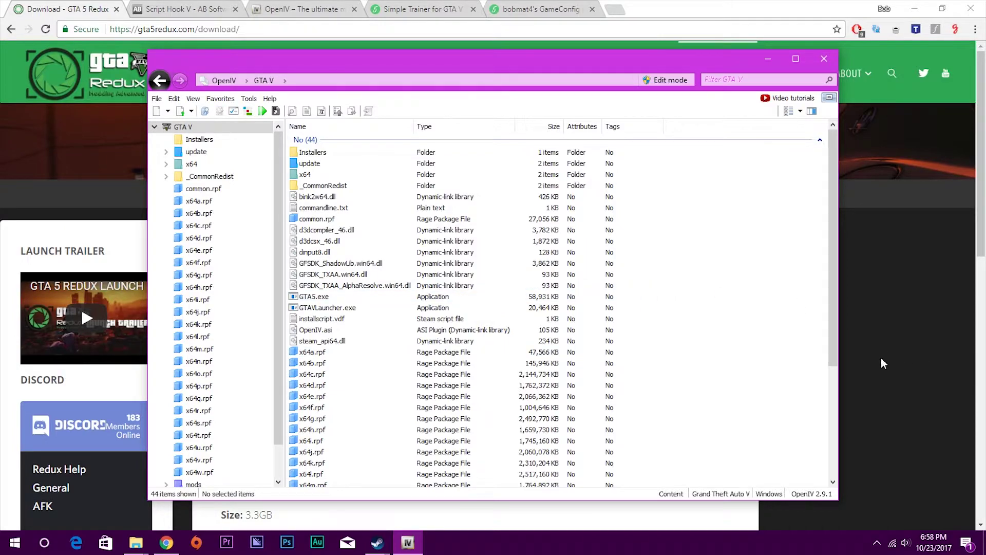
# Open the RESHADE OPTIONS > 2. Deep and Rich preset folder in the Redux Explorer window
pyautogui.click(743, 506)
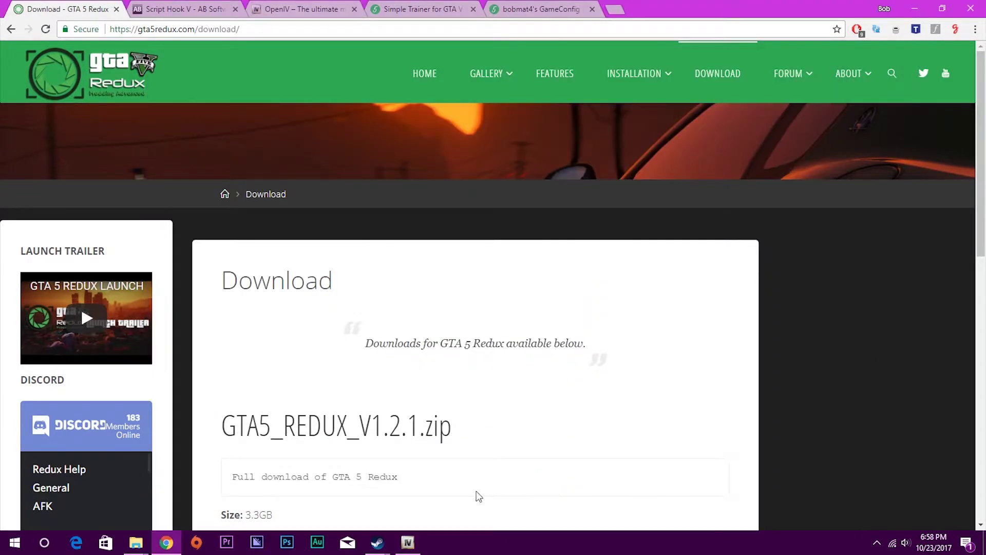
pyautogui.moveTo(135, 542)
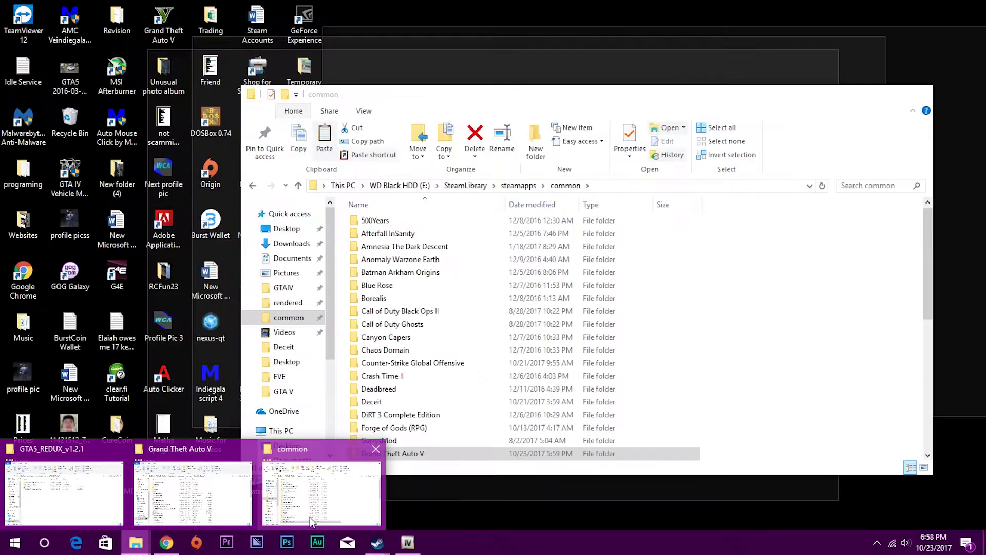
pyautogui.click(62, 514)
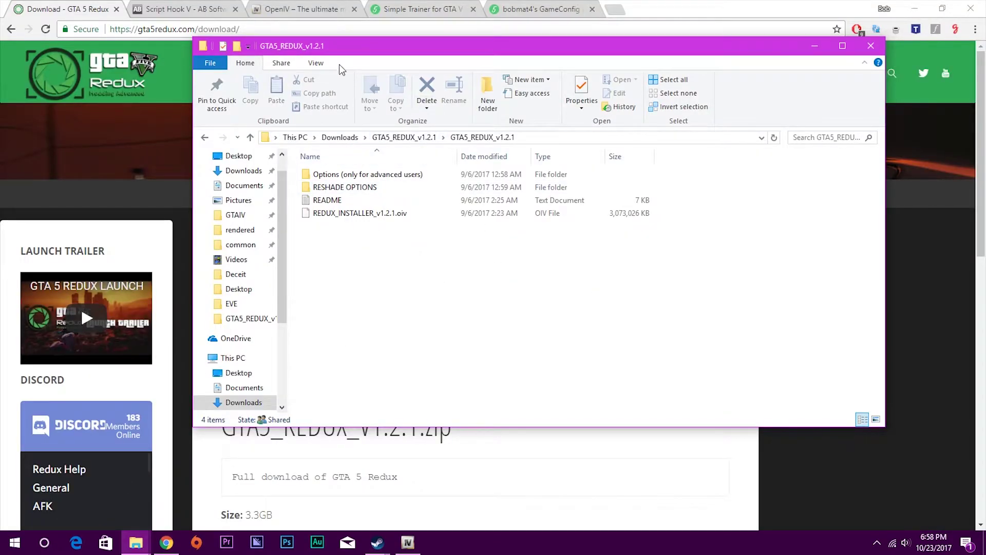
pyautogui.moveTo(340, 53); pyautogui.dragTo(218, 29)
pyautogui.doubleClick(220, 171)
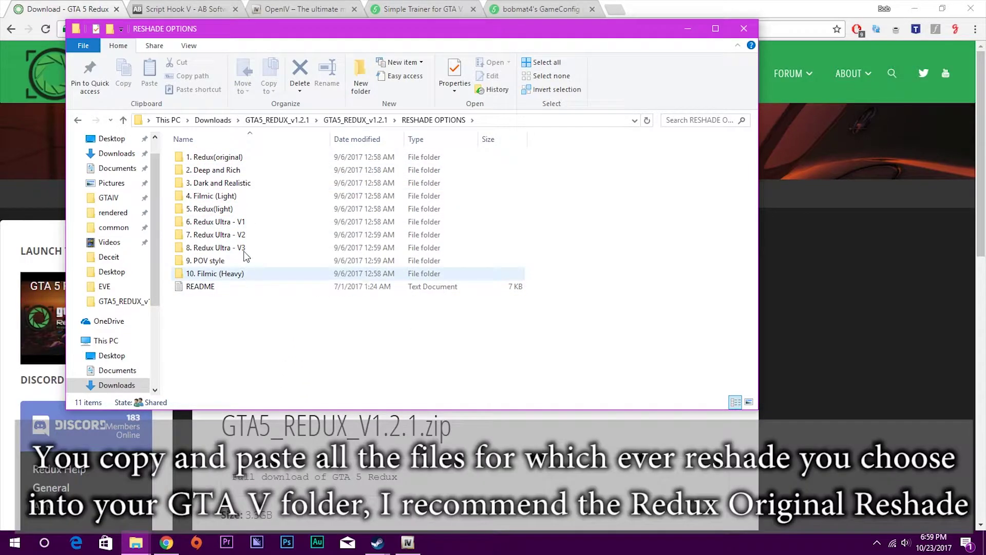
pyautogui.doubleClick(228, 172)
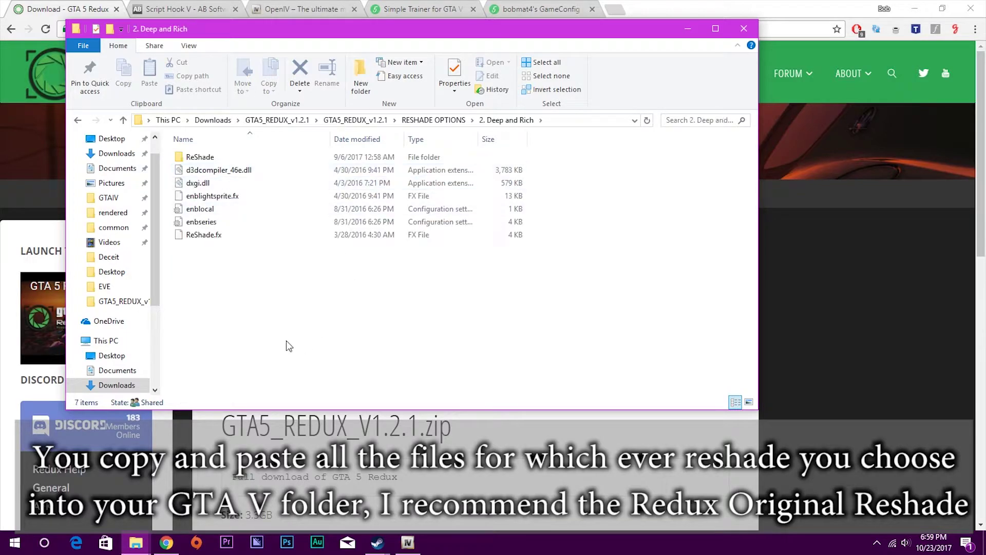
# Paste all seven Deep and Rich preset files into the Grand Theft Auto V game folder
pyautogui.click(135, 543)
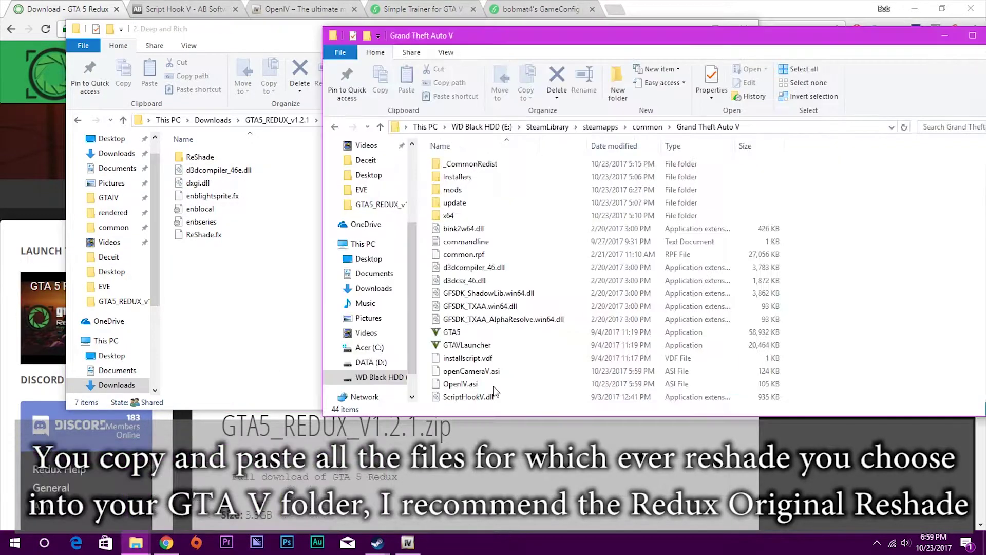
pyautogui.click(247, 463)
pyautogui.moveTo(671, 40); pyautogui.dragTo(758, 58)
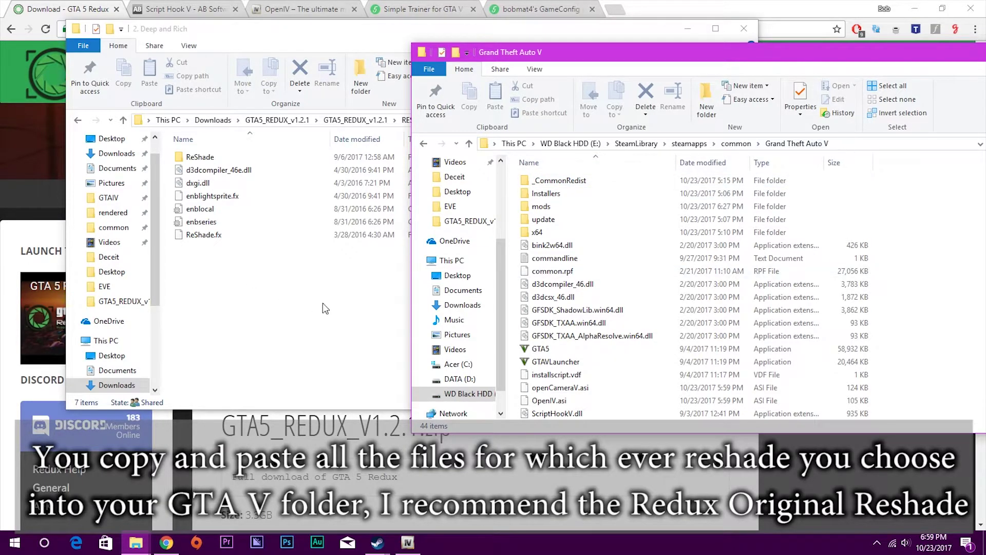
pyautogui.moveTo(316, 298); pyautogui.dragTo(242, 214)
pyautogui.click(921, 247)
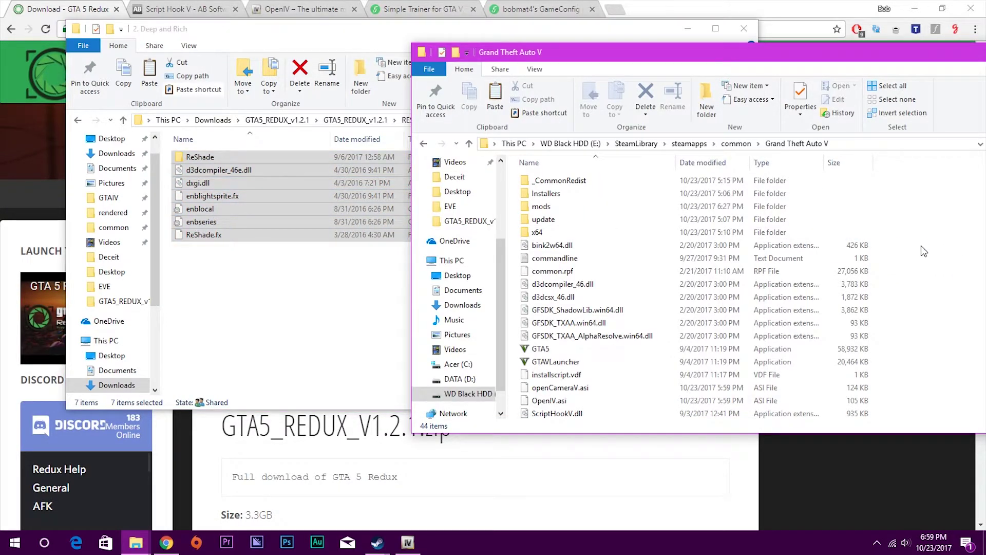
pyautogui.hotkey('ctrl', 'v')
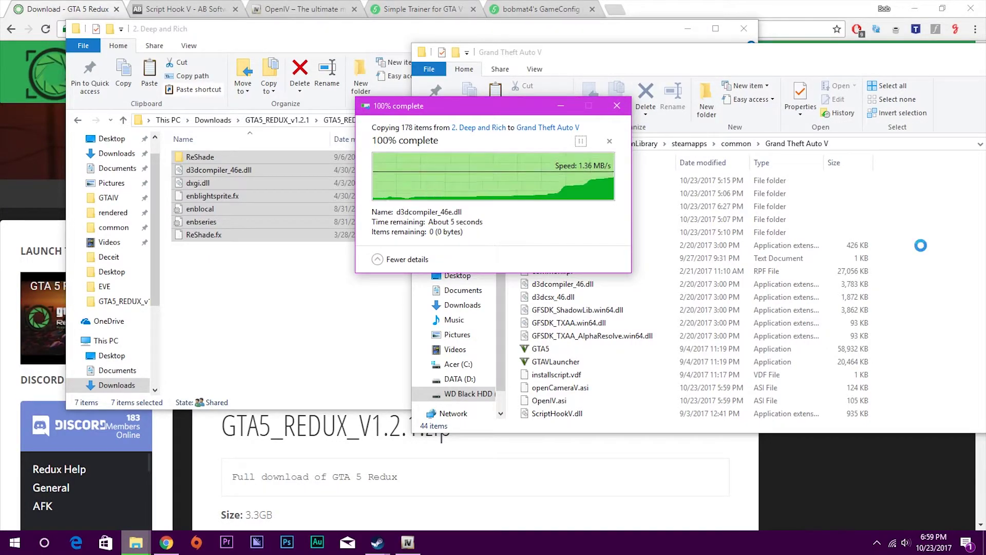
pyautogui.click(920, 245)
pyautogui.hotkey('alt', 'Tab')
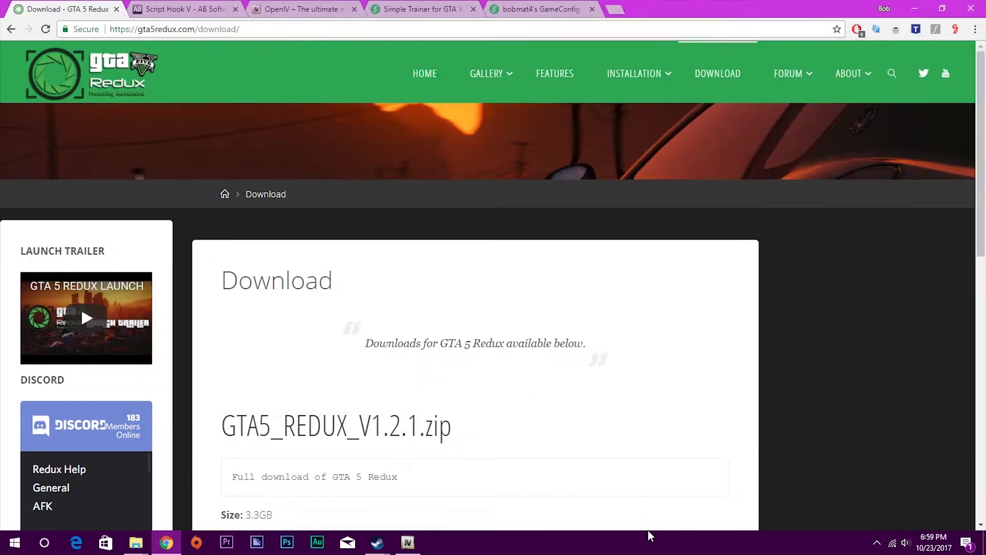
# Download Simple Trainer for GTA V and bobmat4's GameConfig from their pages
pyautogui.click(434, 8)
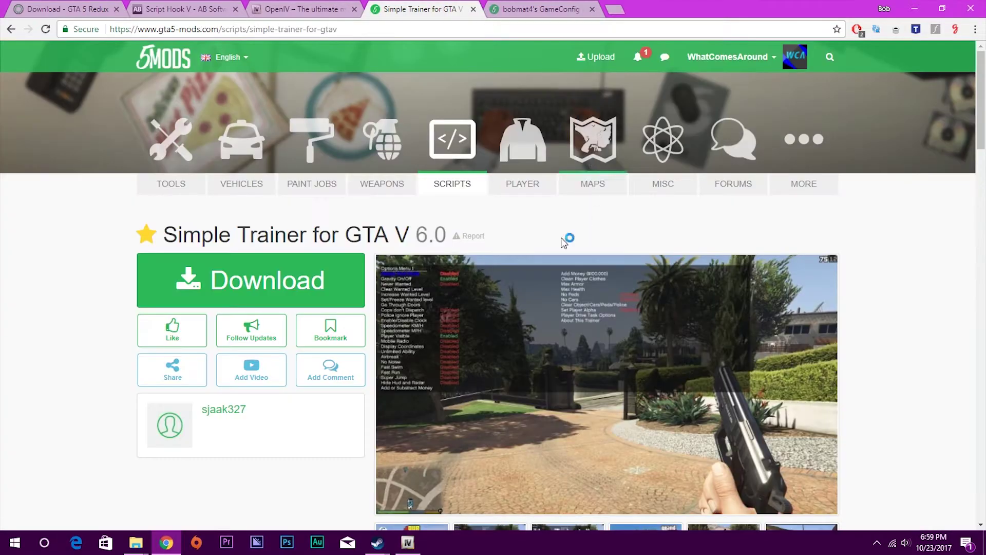
pyautogui.click(236, 275)
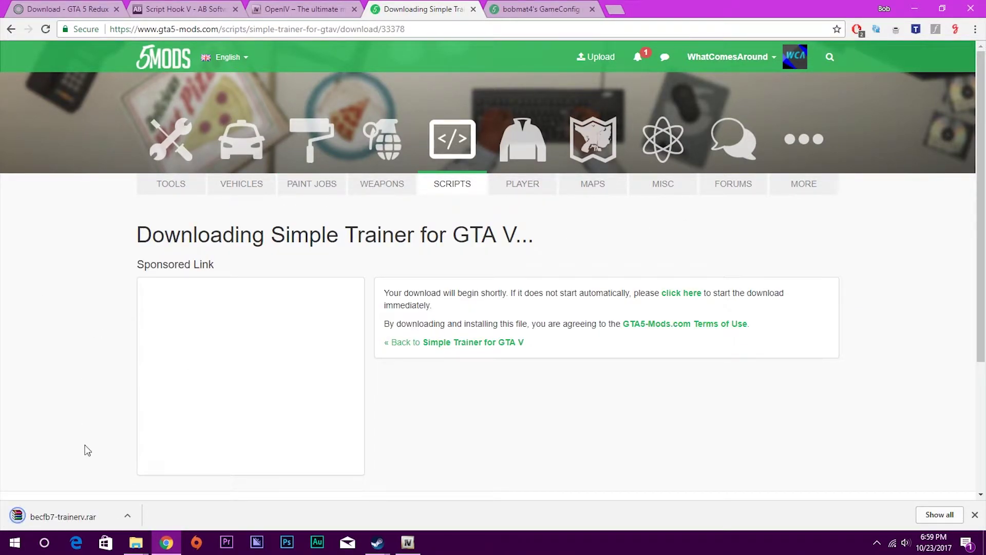
pyautogui.click(534, 9)
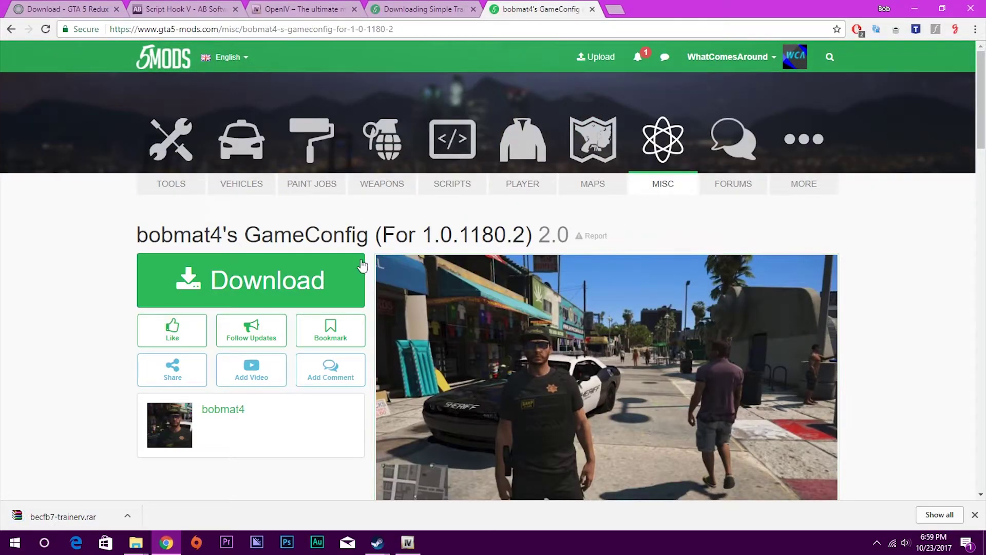
pyautogui.moveTo(981, 98)
pyautogui.mouseDown()
pyautogui.moveTo(981, 174)
pyautogui.moveTo(981, 97)
pyautogui.mouseUp()
pyautogui.click(293, 280)
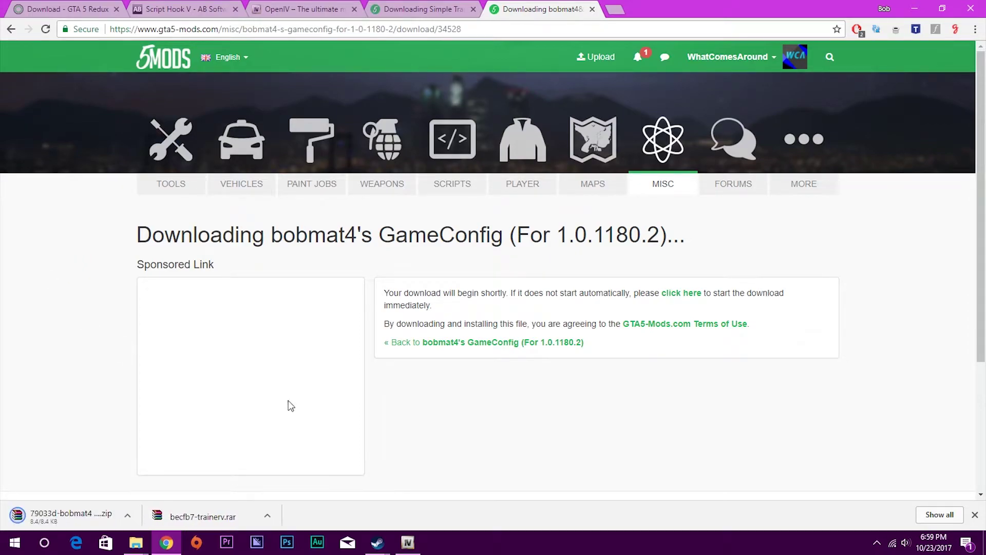
# Minimise OpenIV and bring up the Grand Theft Auto V folder window
pyautogui.click(407, 543)
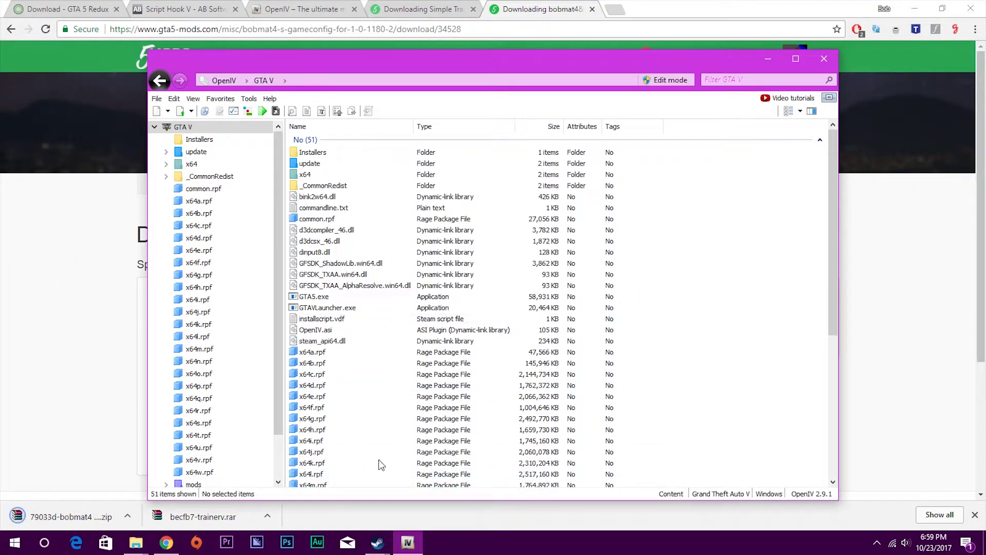
pyautogui.click(408, 546)
pyautogui.moveTo(136, 543)
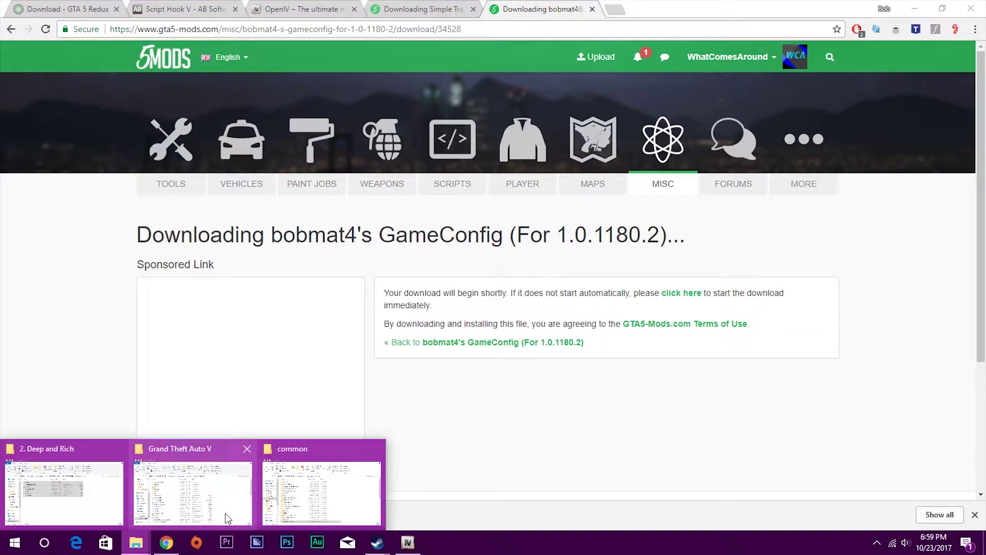
pyautogui.click(199, 498)
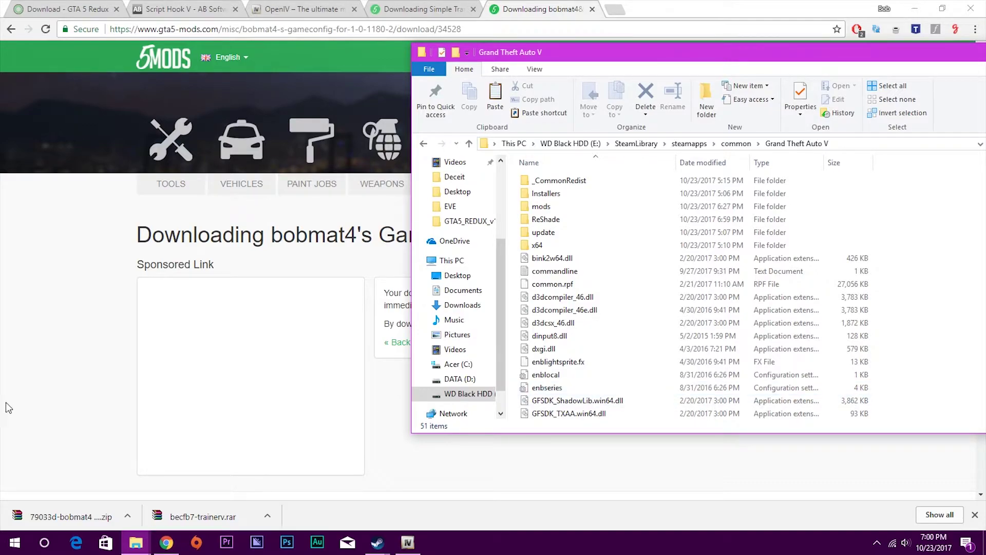
# Copy TrainerV.asi and trainerv.ini from the trainer archive into the Grand Theft Auto V folder
pyautogui.click(209, 519)
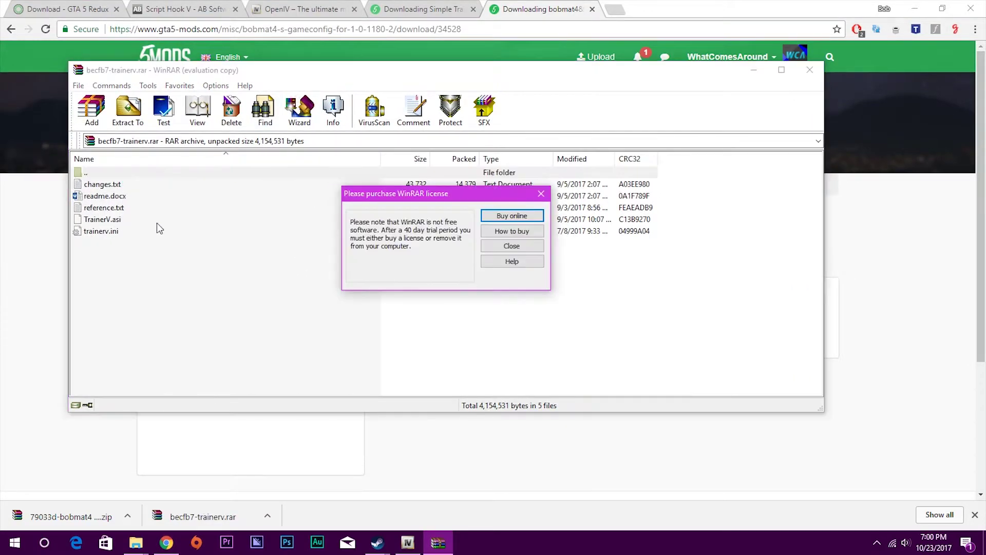
pyautogui.click(512, 246)
pyautogui.click(102, 219)
pyautogui.keyDown('shift'); pyautogui.click(101, 231); pyautogui.keyUp('shift')
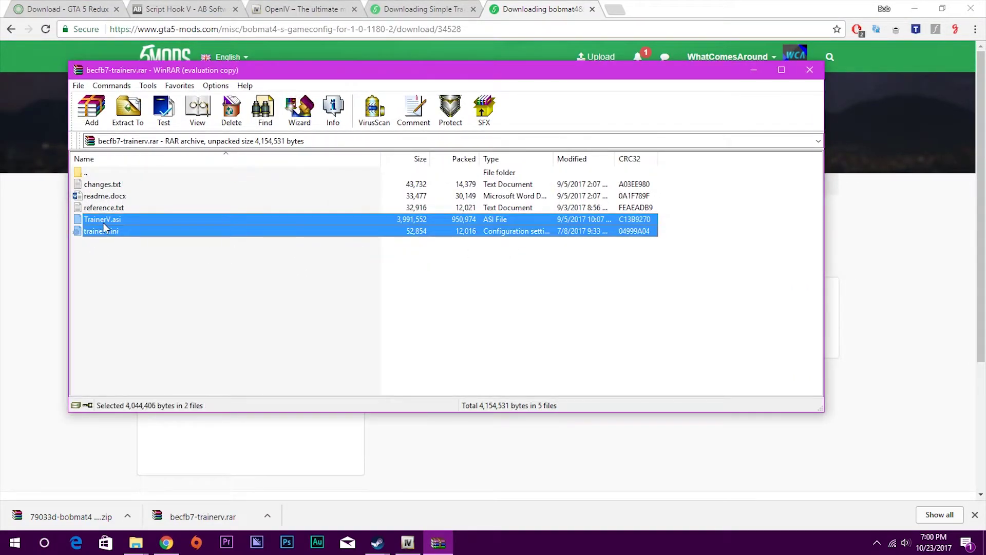
pyautogui.click(136, 543)
pyautogui.click(180, 509)
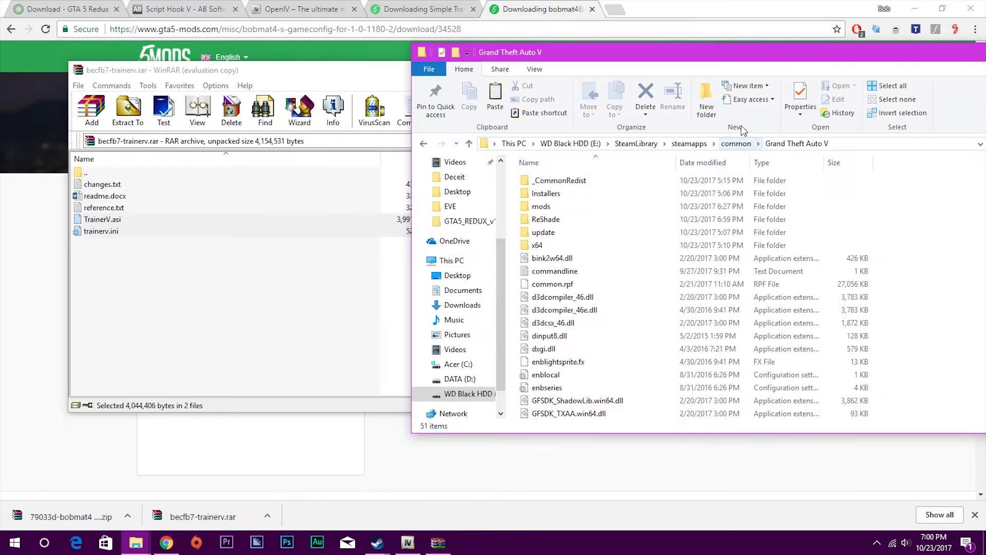
pyautogui.moveTo(108, 229); pyautogui.dragTo(955, 292)
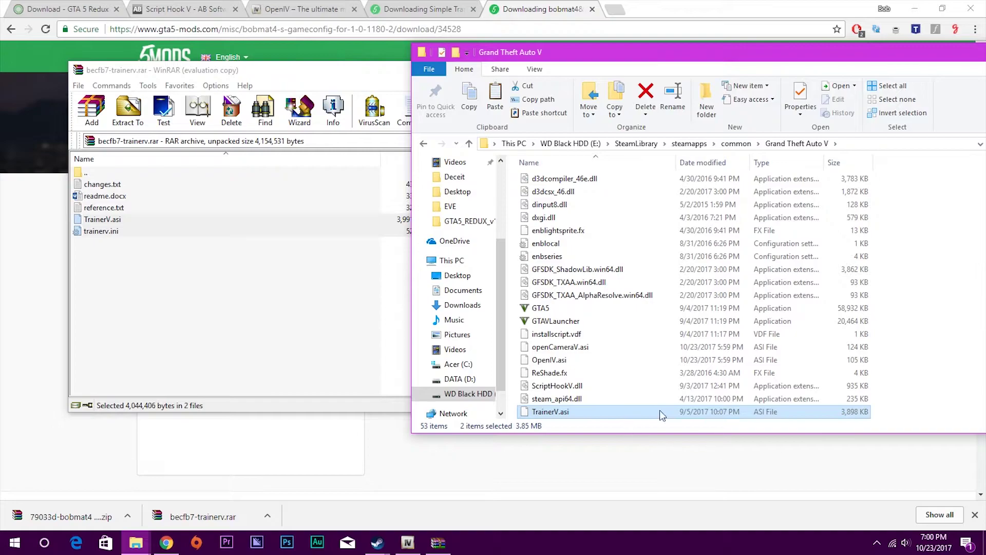
pyautogui.scroll(10, 677, 406)
# Close the trainer archive and open the downloaded gameconfig zip
pyautogui.hotkey('alt', 'Tab')
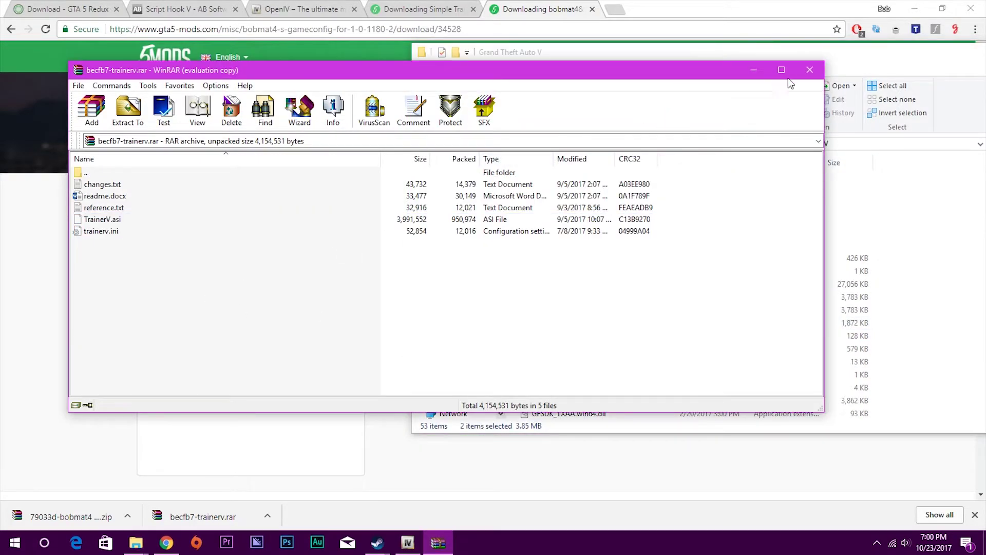
pyautogui.click(810, 70)
pyautogui.click(78, 506)
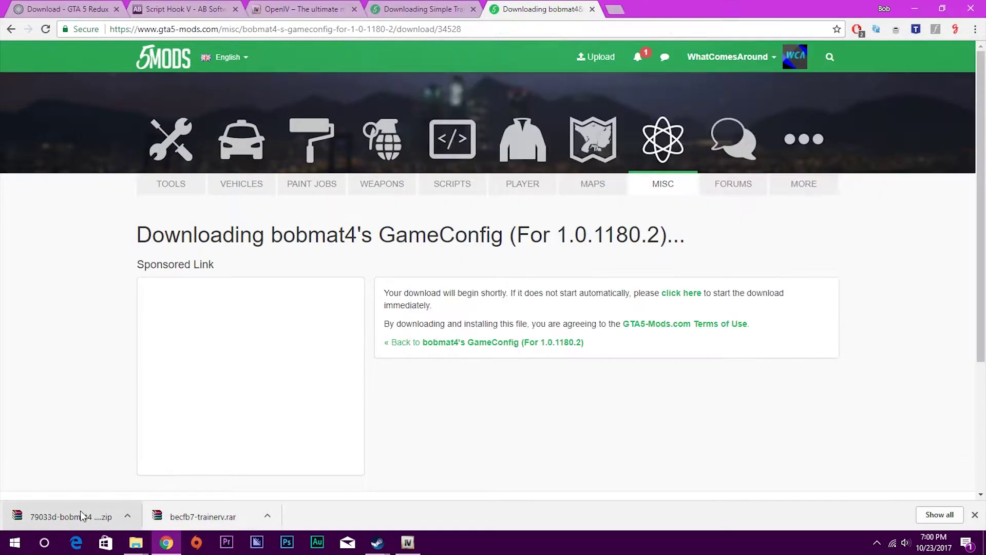
# Set OpenIV beside the gameconfig archive, closing the archive's README and licence reminder
pyautogui.click(408, 542)
pyautogui.moveTo(335, 75); pyautogui.dragTo(427, 76)
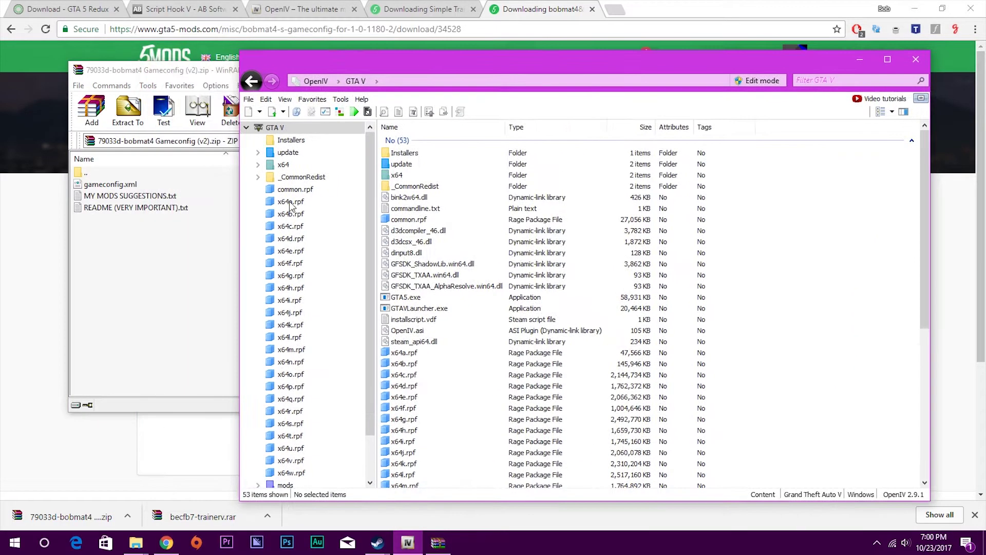
pyautogui.doubleClick(115, 208)
pyautogui.click(485, 245)
pyautogui.click(899, 32)
pyautogui.click(745, 286)
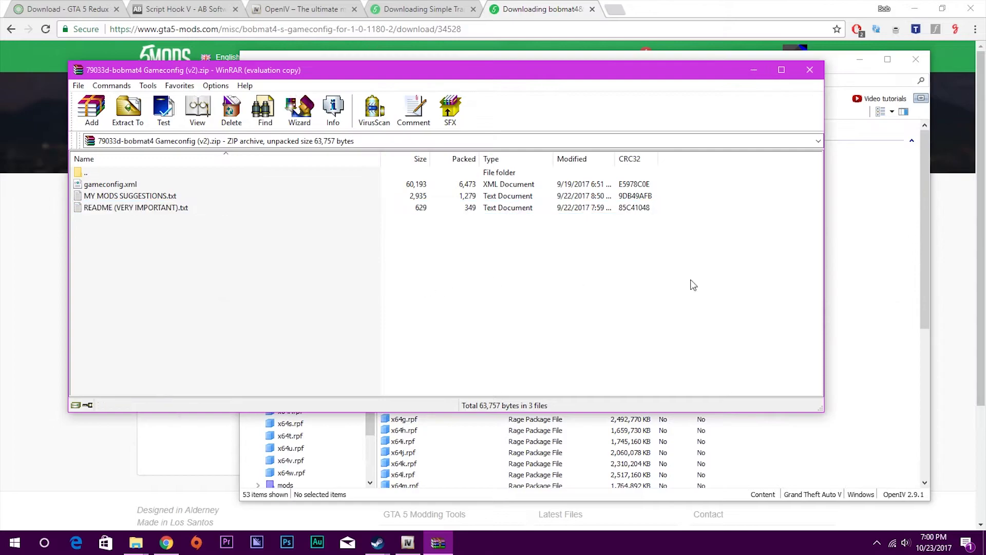
pyautogui.click(903, 296)
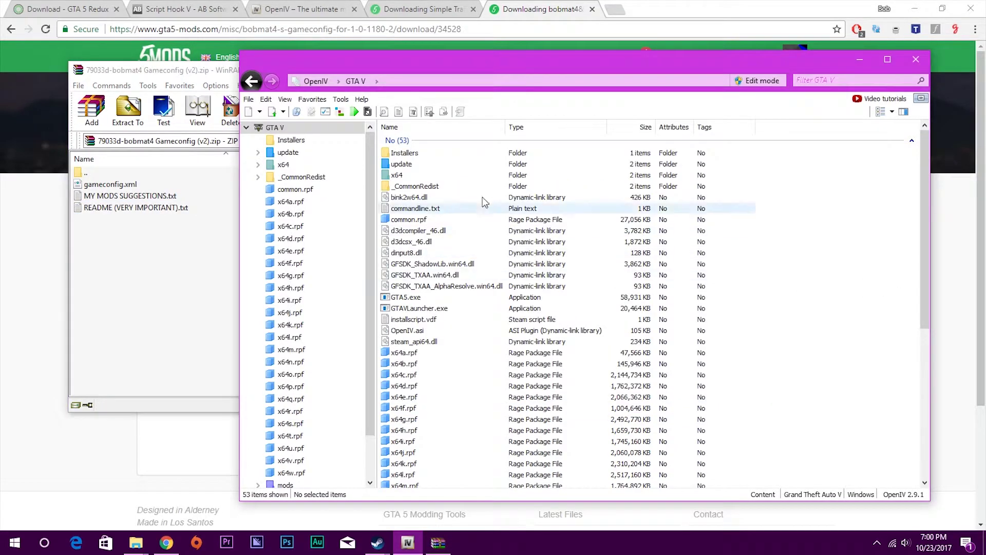
# Open mods\update\update.rpf in OpenIV and switch on Edit mode
pyautogui.doubleClick(405, 164)
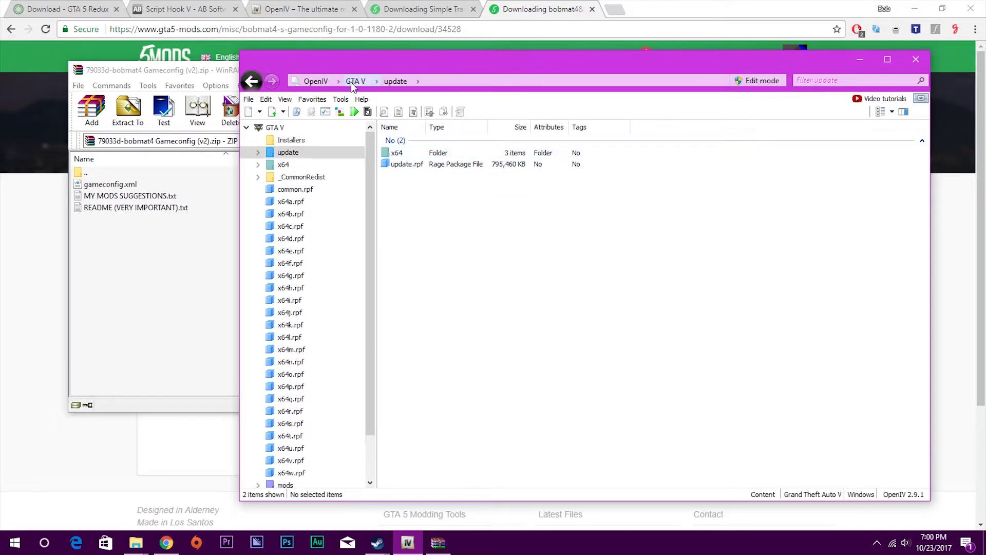
pyautogui.click(354, 81)
pyautogui.doubleClick(412, 163)
pyautogui.click(409, 155)
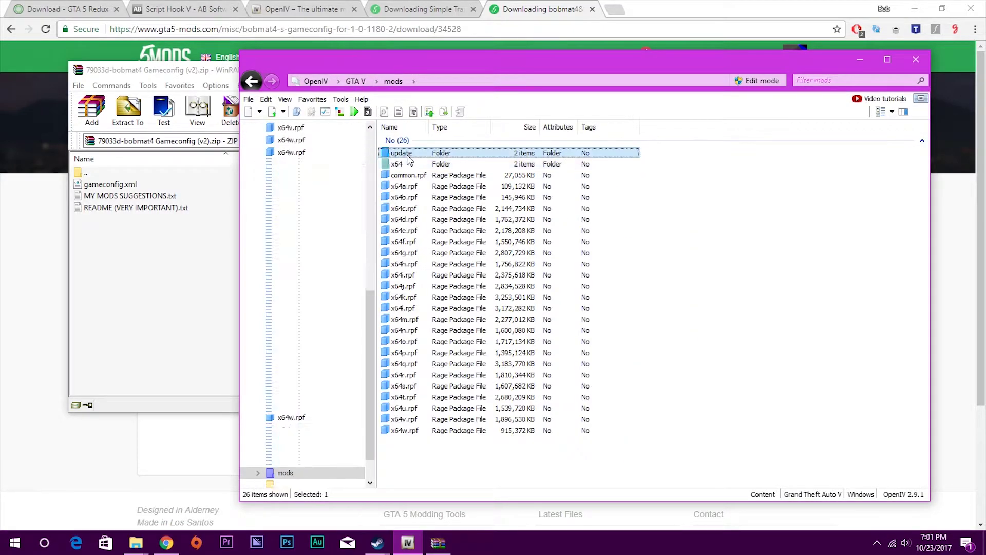
pyautogui.doubleClick(408, 154)
pyautogui.doubleClick(424, 165)
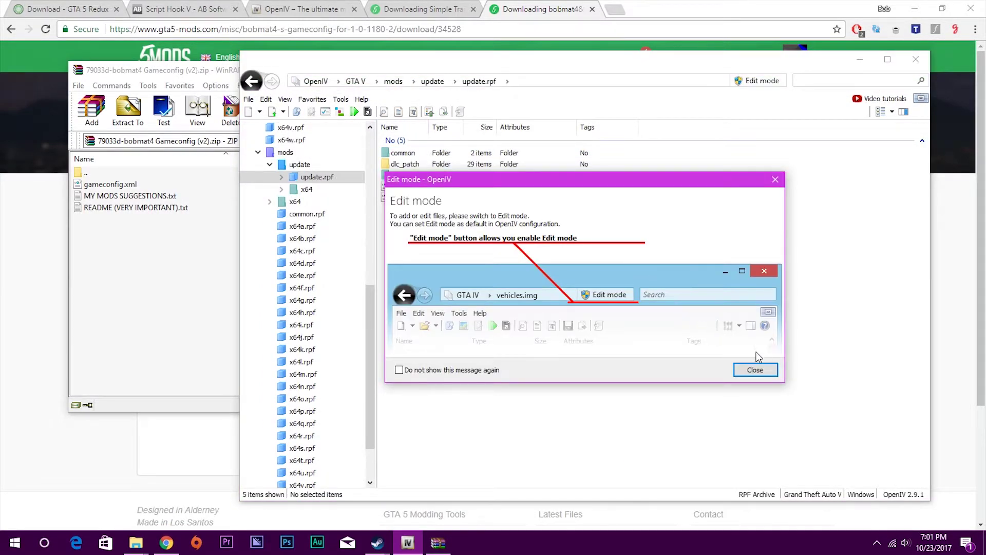
pyautogui.click(756, 369)
pyautogui.click(762, 81)
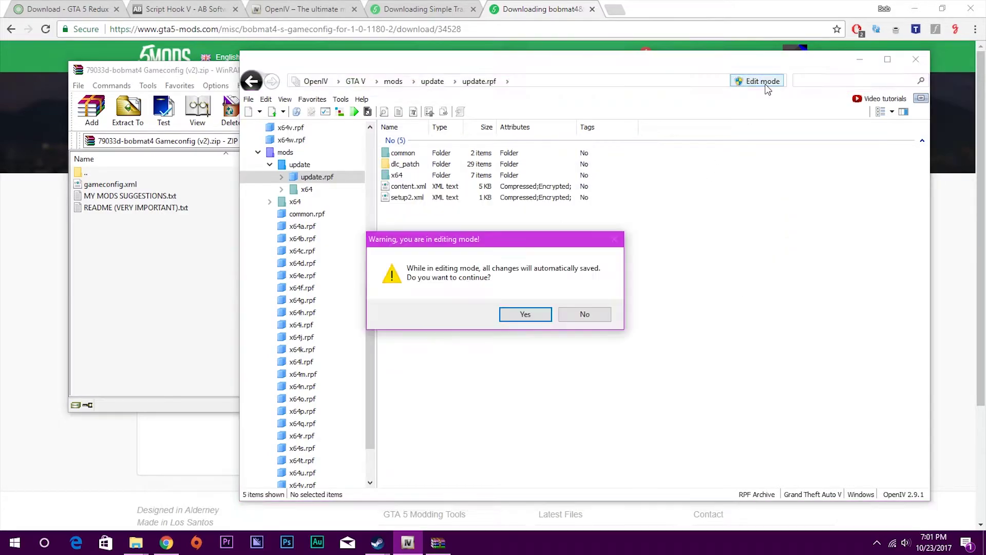
pyautogui.click(525, 314)
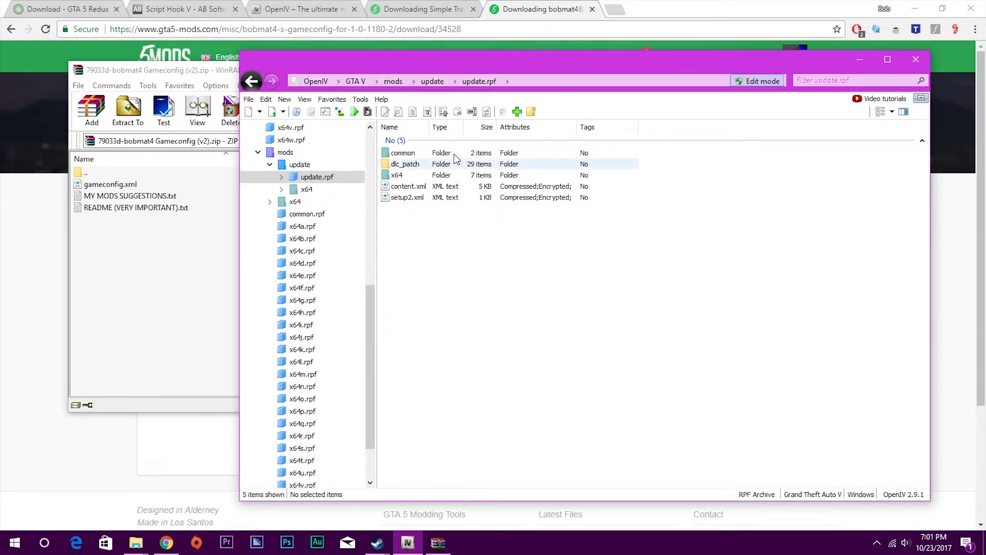
# Drag gameconfig.xml from the archive into update.rpf's common\data folder, replacing the existing one
pyautogui.doubleClick(403, 154)
pyautogui.doubleClick(398, 153)
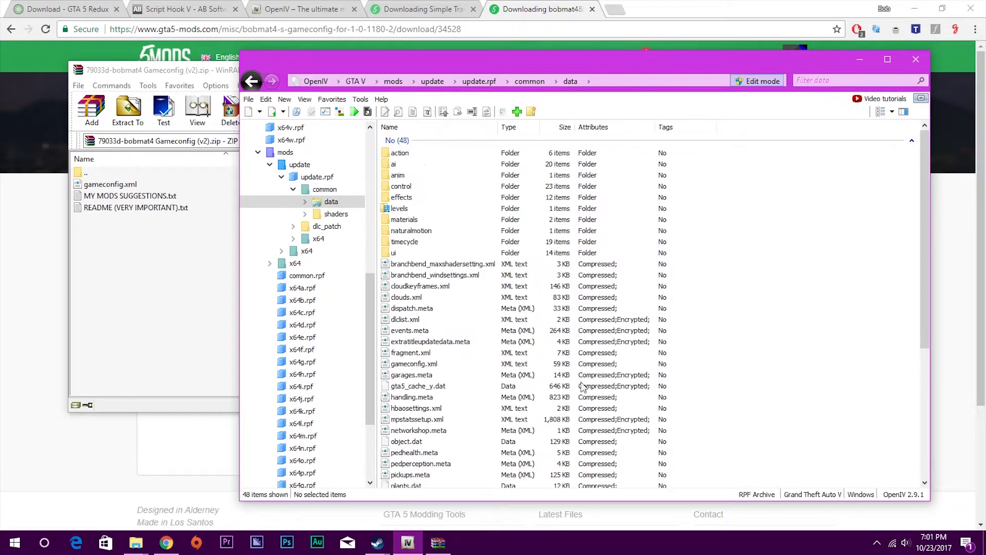
pyautogui.moveTo(120, 186); pyautogui.dragTo(588, 202)
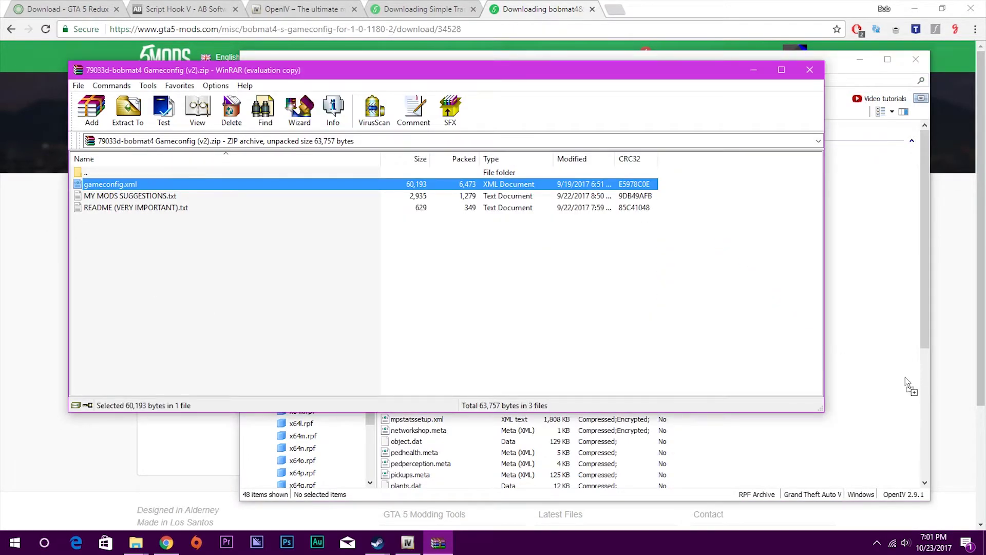
pyautogui.moveTo(905, 377); pyautogui.dragTo(886, 377)
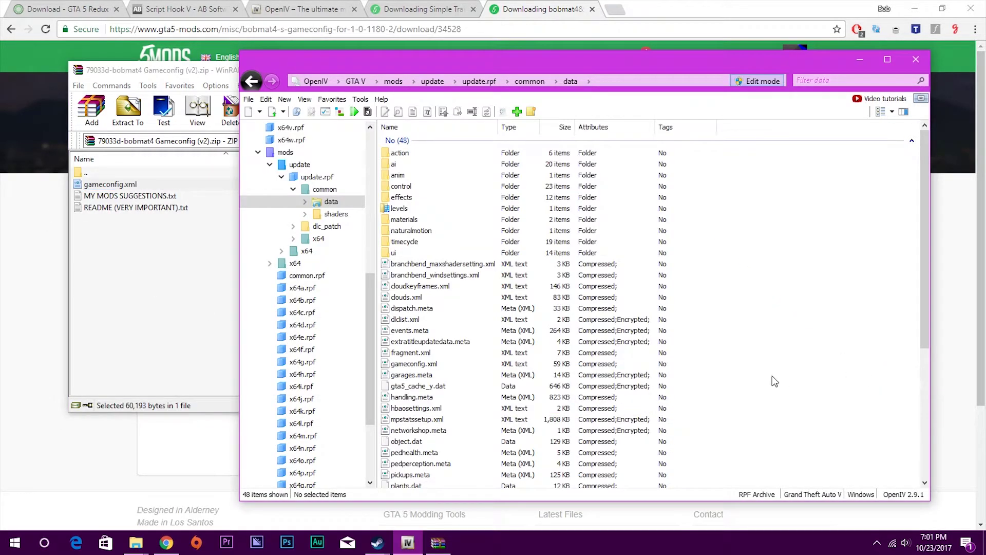
pyautogui.click(450, 364)
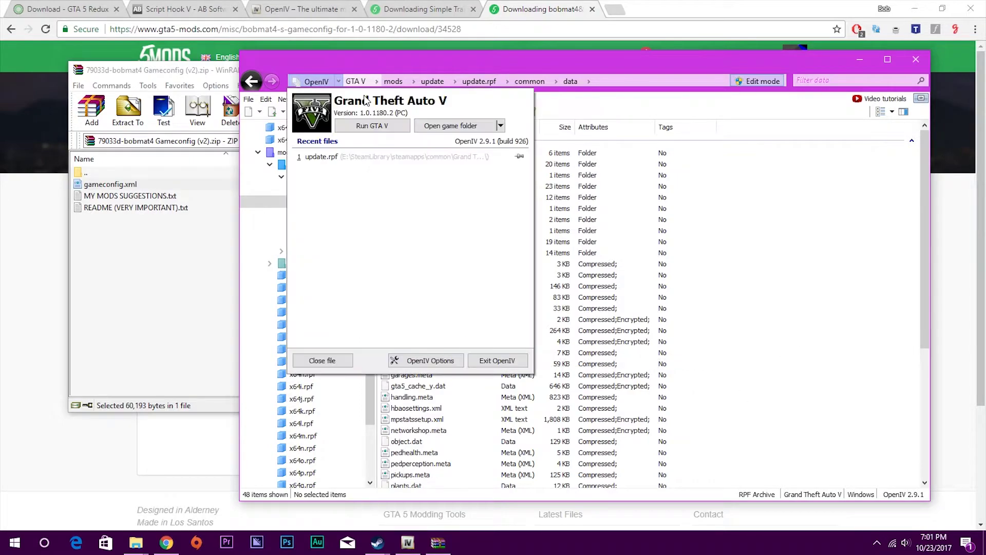
# Switch to the Redux Explorer window and open GTA5_REDUX_v1.2.1 > Options (only for advanced users)
pyautogui.click(354, 82)
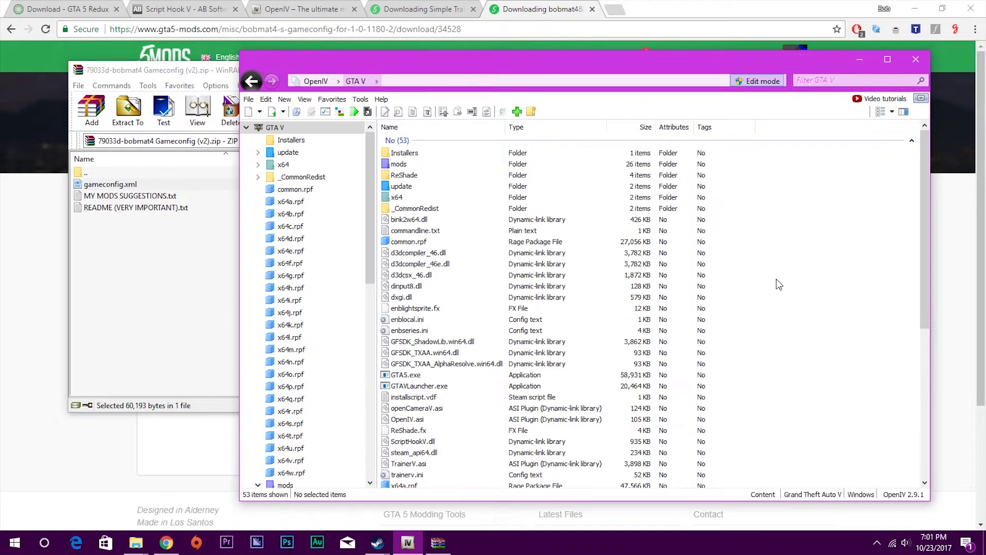
pyautogui.click(136, 542)
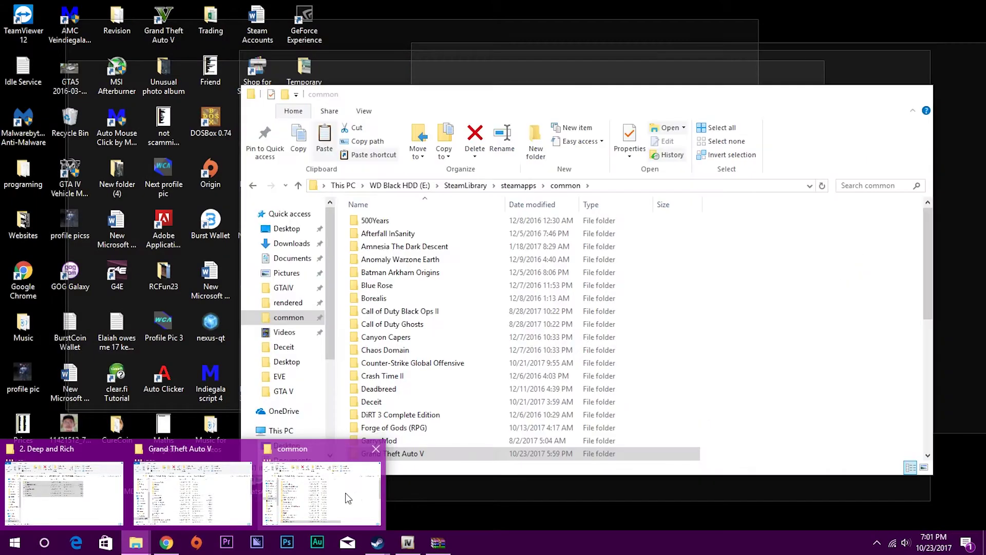
pyautogui.click(276, 487)
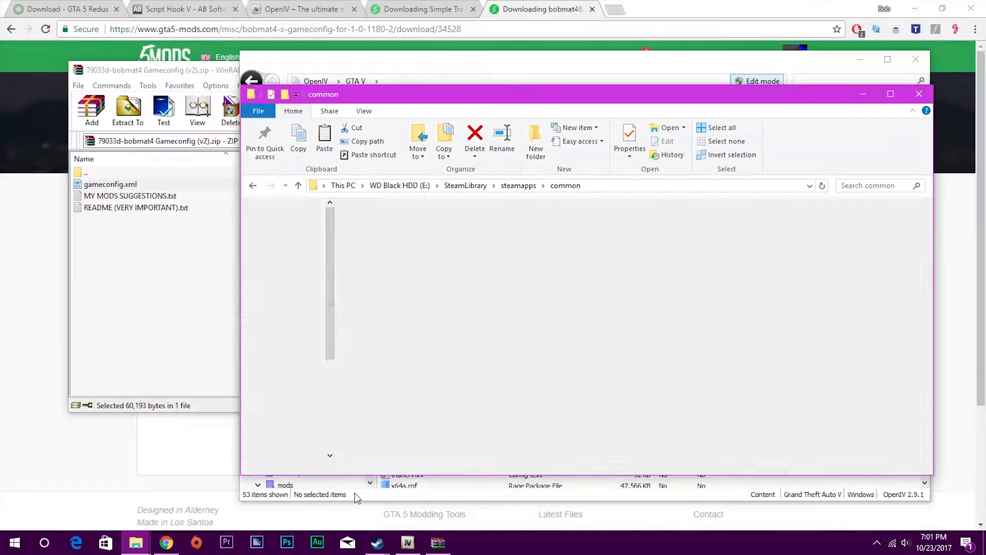
pyautogui.click(139, 372)
pyautogui.click(136, 543)
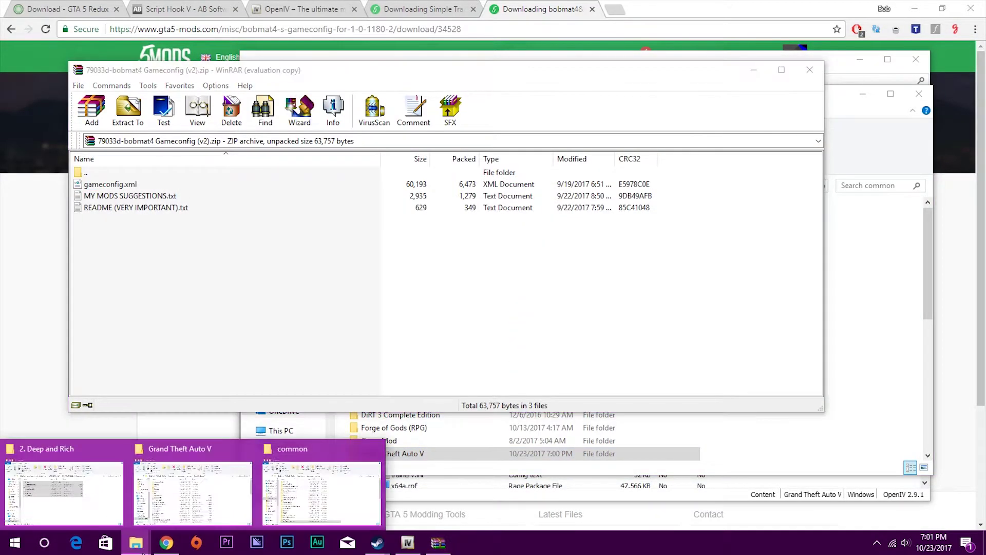
pyautogui.click(70, 513)
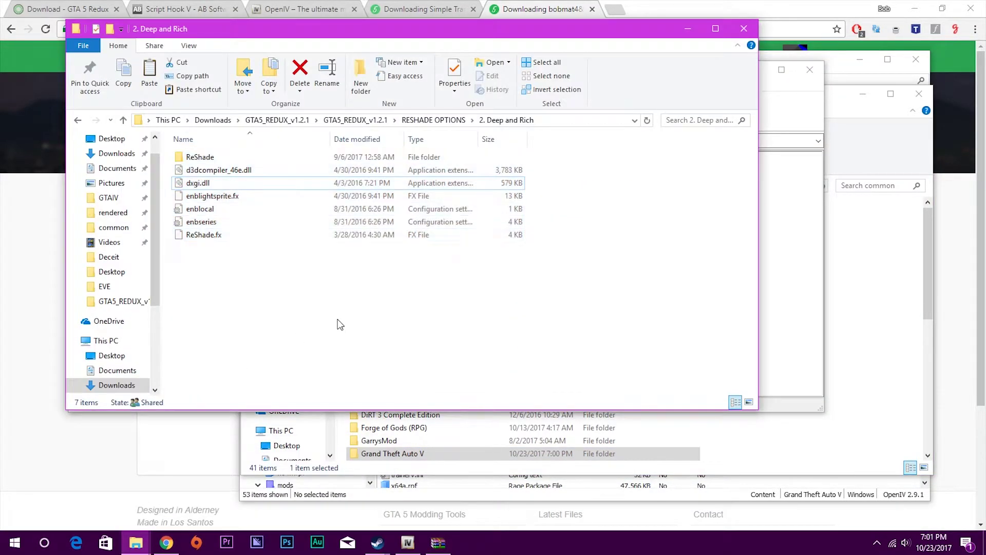
pyautogui.click(278, 120)
pyautogui.doubleClick(228, 159)
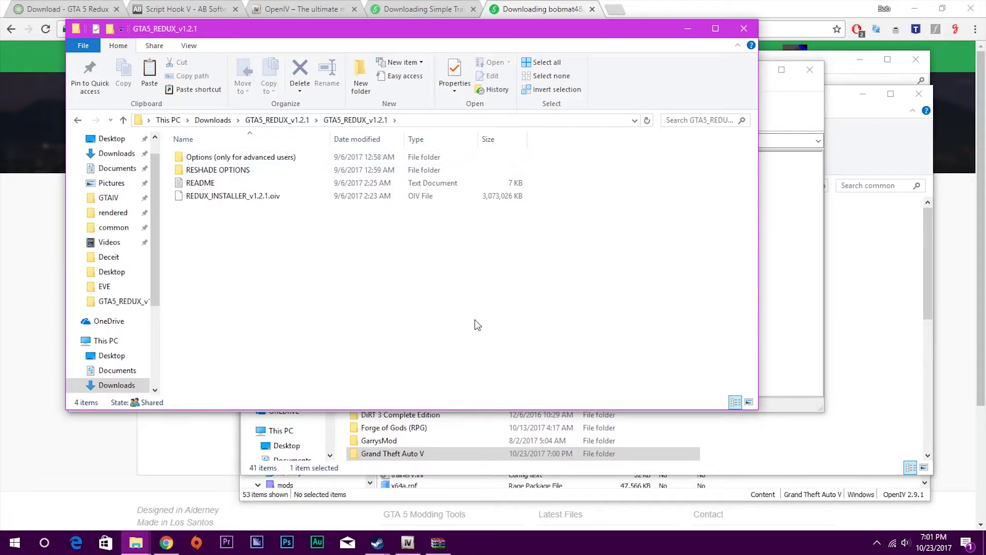
pyautogui.doubleClick(267, 157)
pyautogui.moveTo(433, 38); pyautogui.dragTo(385, 34)
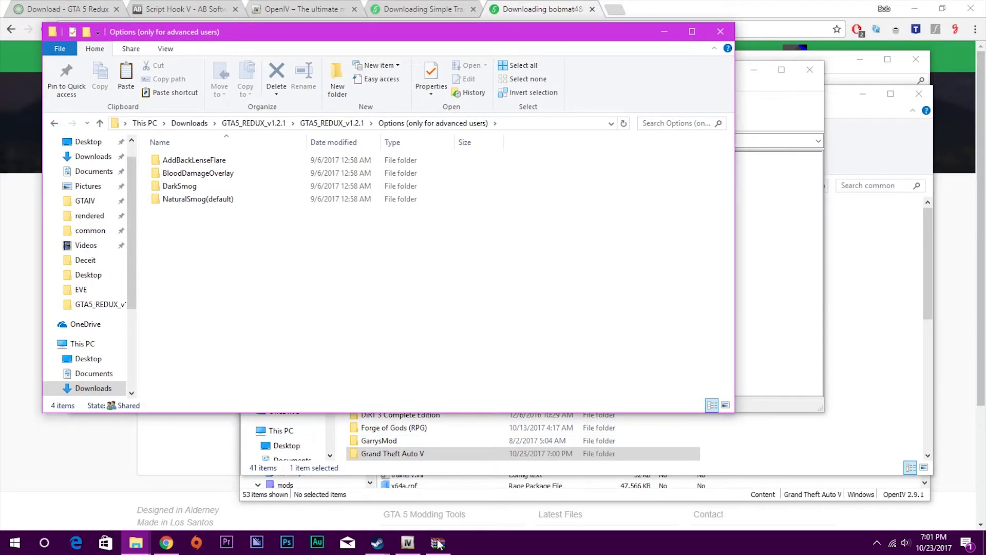
# Place OpenIV beside Explorer, then open AddBackLenseFlare's update.rpf and OpenIV's mods\update\update.rpf
pyautogui.click(408, 544)
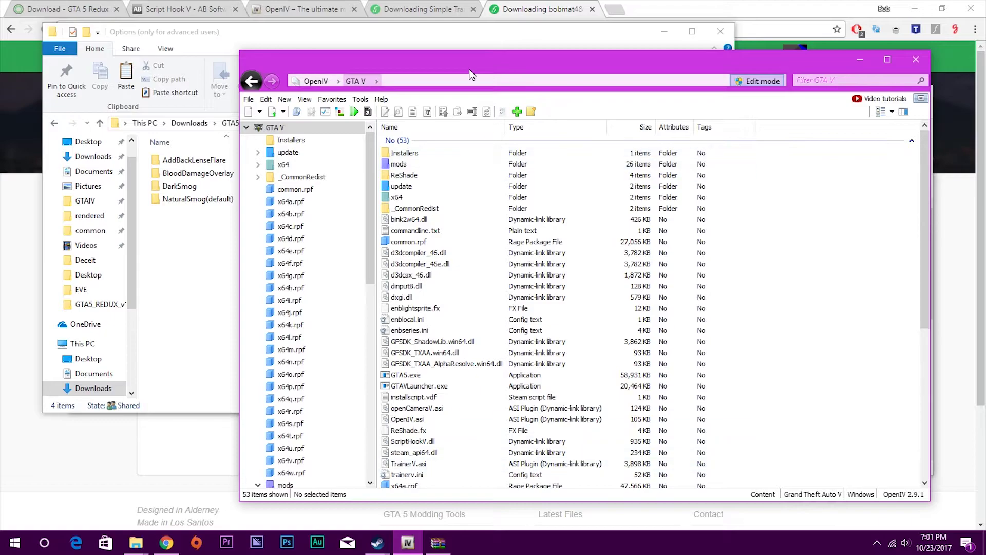
pyautogui.moveTo(470, 73); pyautogui.dragTo(626, 67)
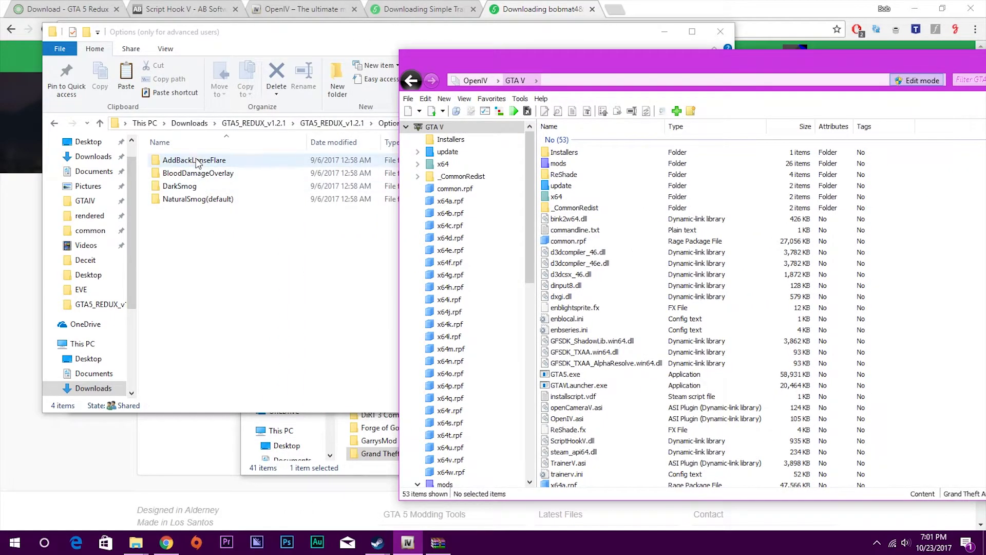
pyautogui.click(231, 161)
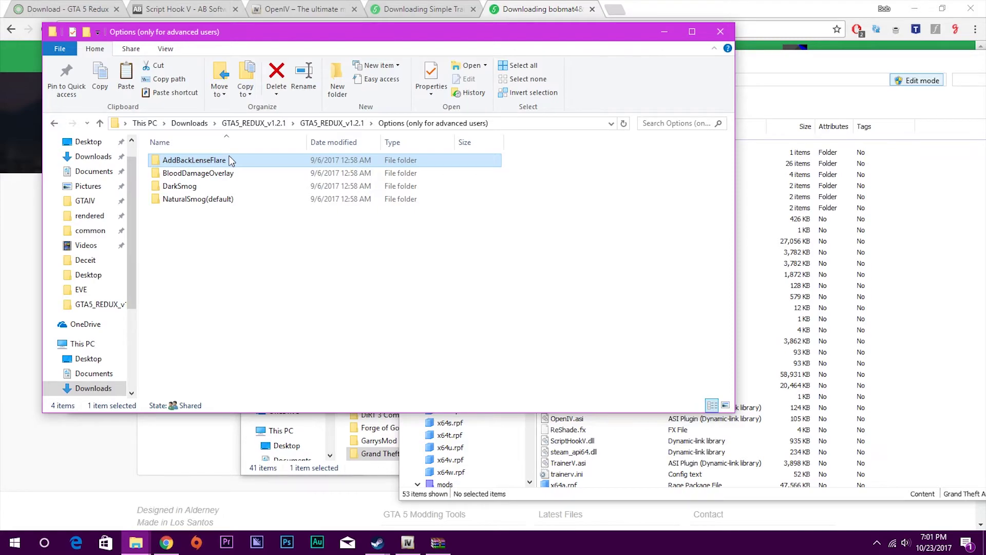
pyautogui.doubleClick(231, 160)
pyautogui.click(776, 251)
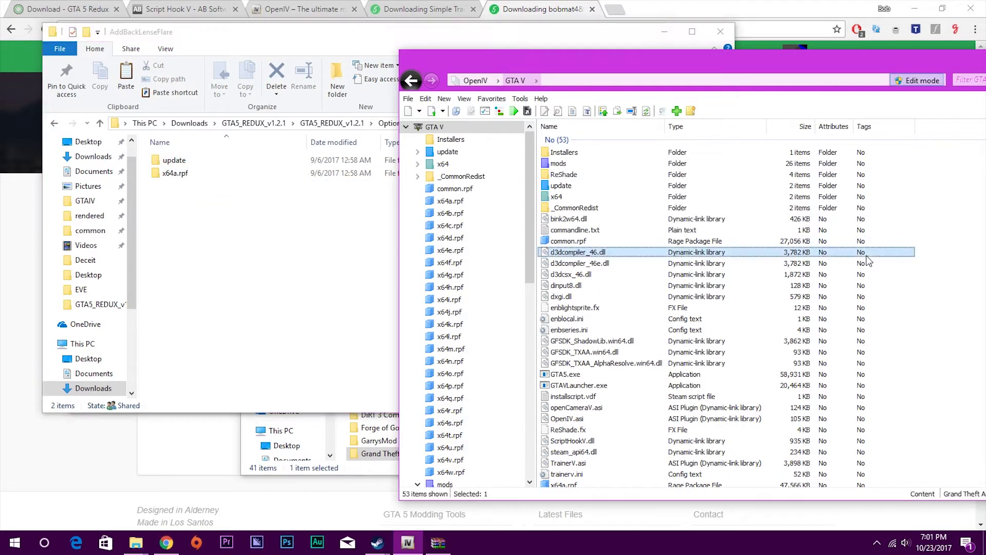
pyautogui.doubleClick(573, 163)
pyautogui.doubleClick(574, 152)
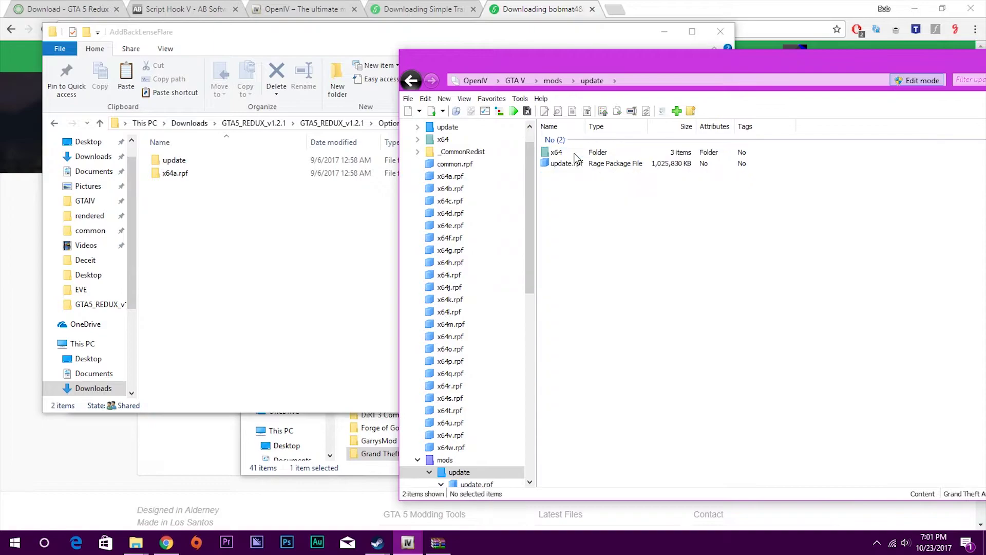
pyautogui.doubleClick(565, 163)
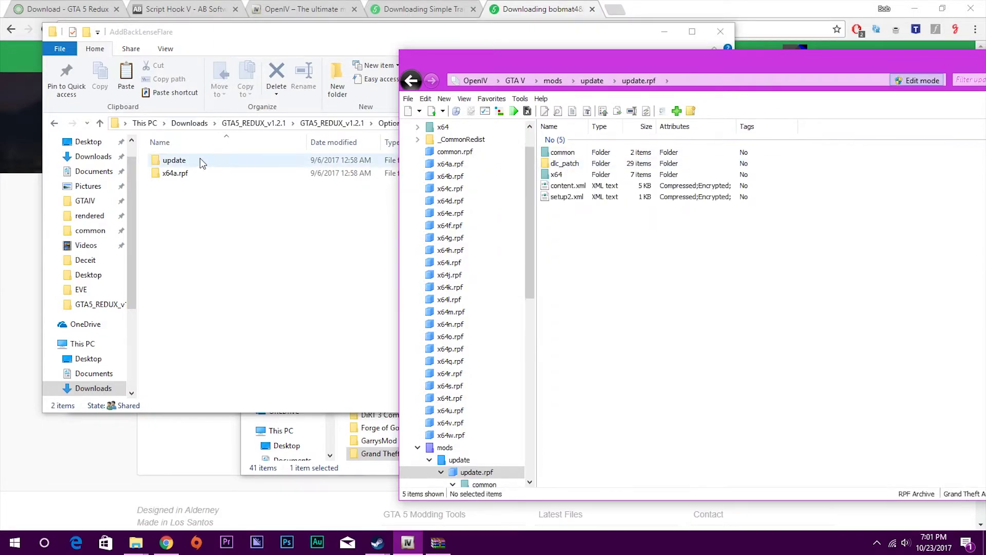
pyautogui.doubleClick(199, 159)
pyautogui.doubleClick(220, 160)
# Navigate both windows to common\data\timecycle and select all 14 lens flare weather XMLs
pyautogui.click(601, 174)
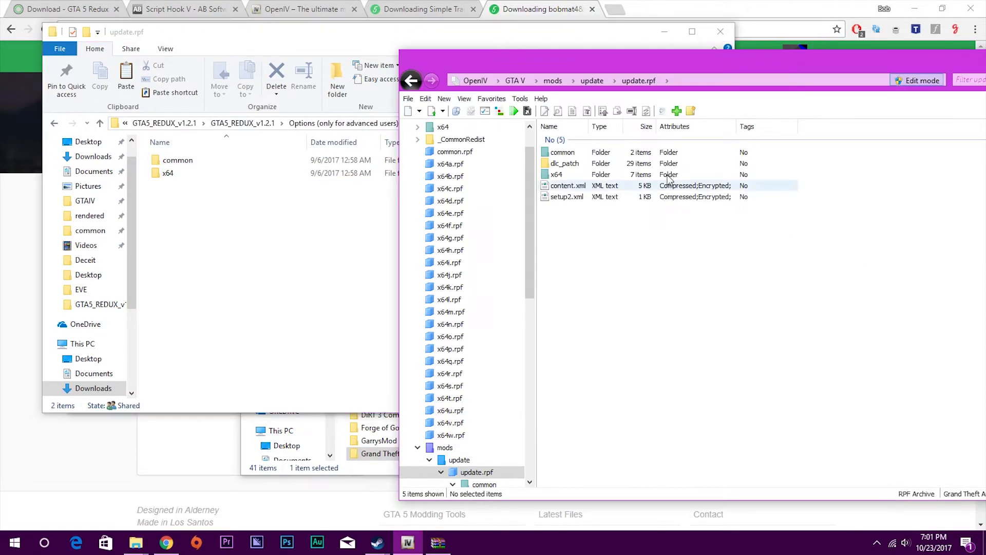
pyautogui.click(602, 155)
pyautogui.doubleClick(602, 154)
pyautogui.click(600, 153)
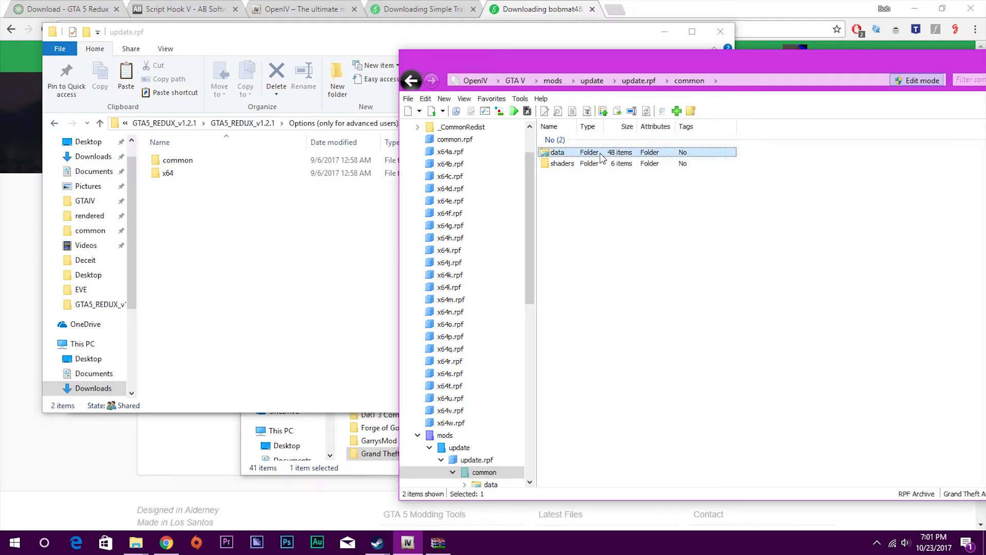
pyautogui.doubleClick(600, 153)
pyautogui.doubleClick(181, 160)
pyautogui.doubleClick(181, 159)
pyautogui.doubleClick(203, 164)
pyautogui.click(920, 245)
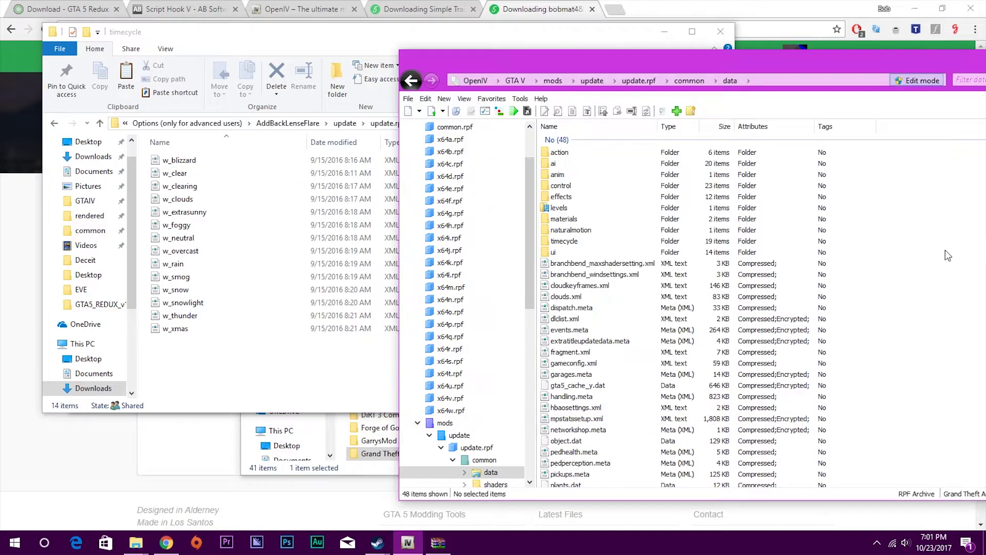
pyautogui.doubleClick(612, 240)
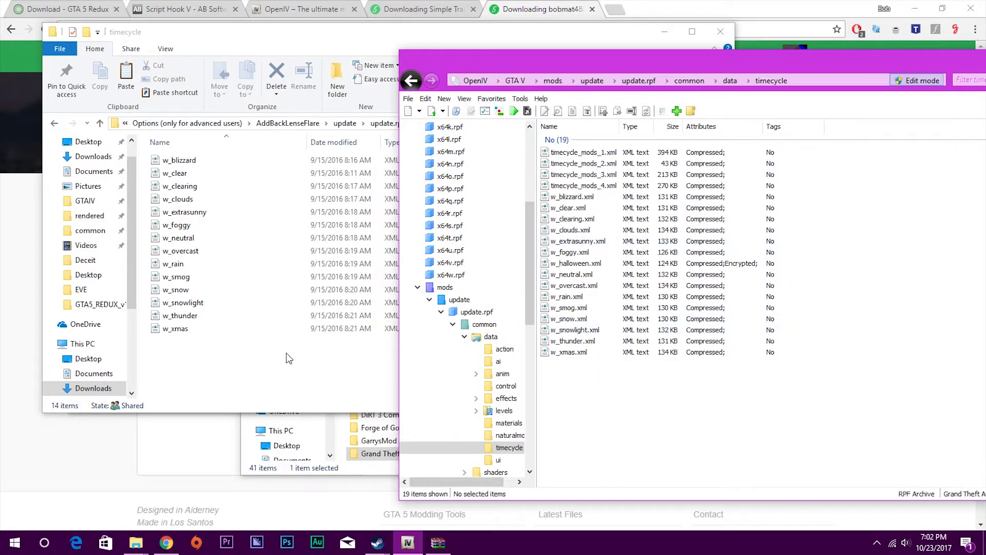
pyautogui.moveTo(290, 358); pyautogui.dragTo(224, 157)
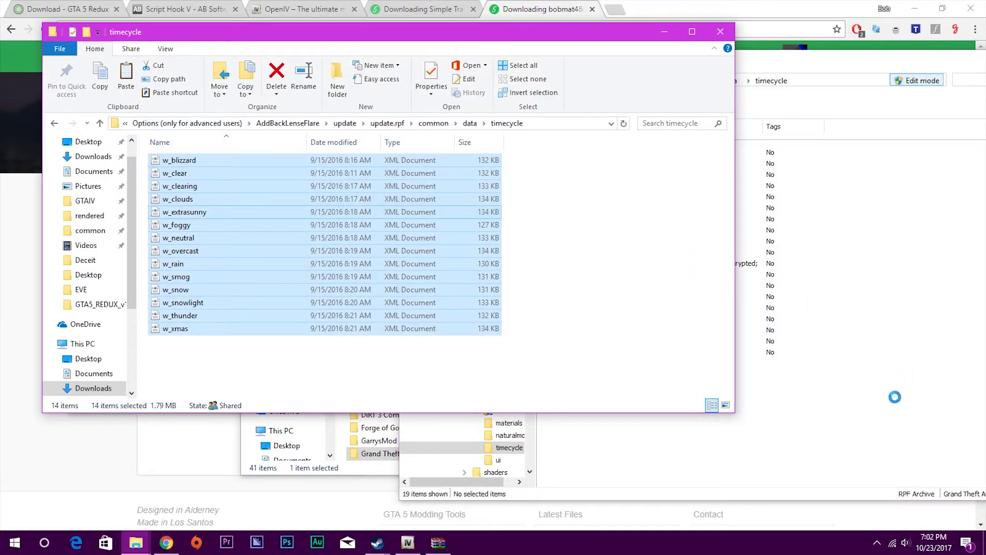
# Go back up to update.rpf in both the OpenIV archive and the lens flare folder
pyautogui.click(891, 410)
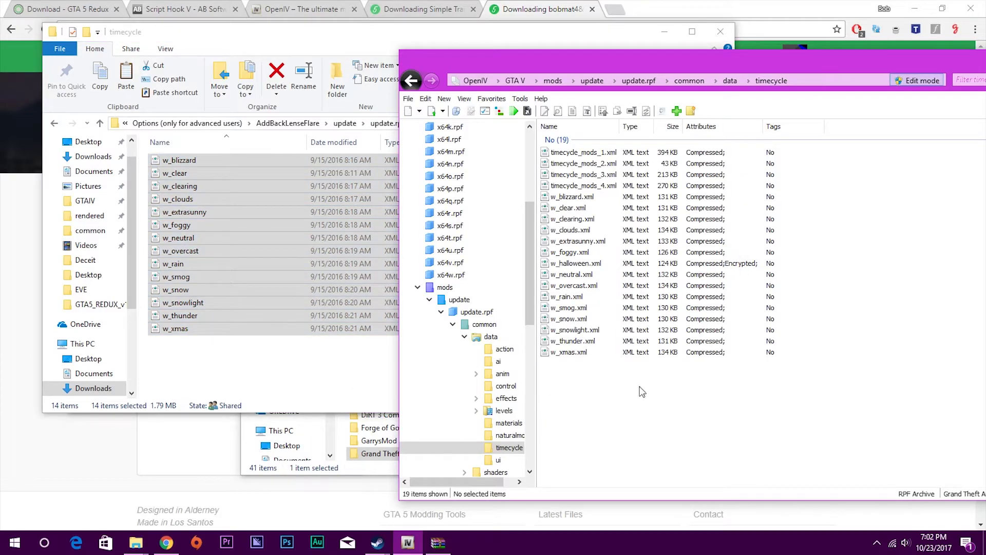
pyautogui.press('BackSpace')
pyautogui.click(235, 388)
pyautogui.press('BackSpace')
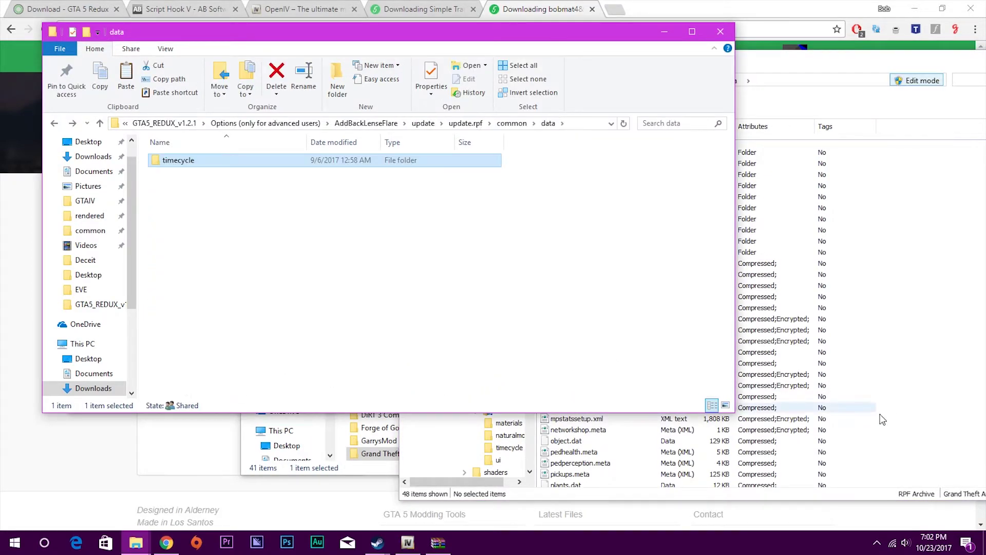
pyautogui.click(894, 415)
pyautogui.press('BackSpace')
pyautogui.click(310, 314)
pyautogui.press('BackSpace')
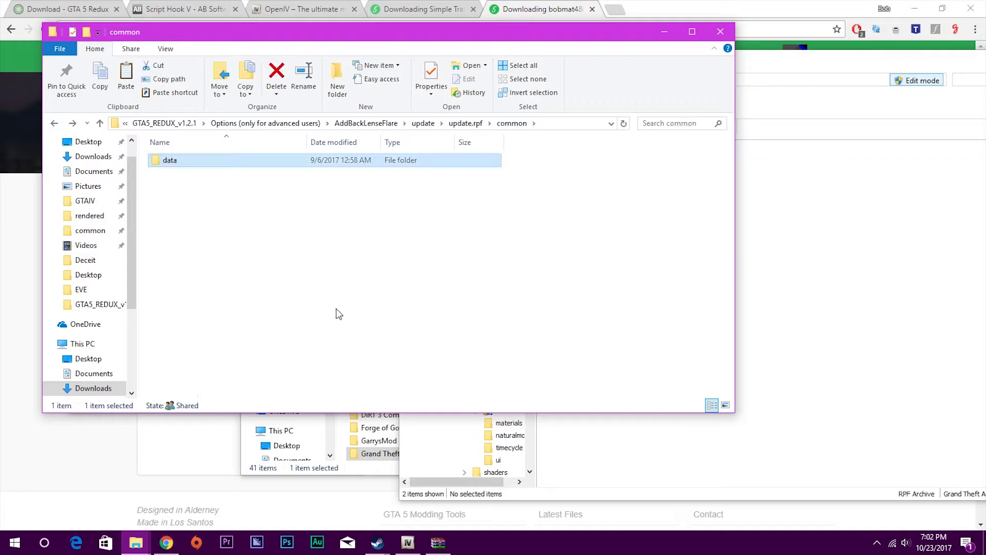
pyautogui.click(874, 308)
pyautogui.press('BackSpace')
pyautogui.click(303, 301)
pyautogui.press('BackSpace')
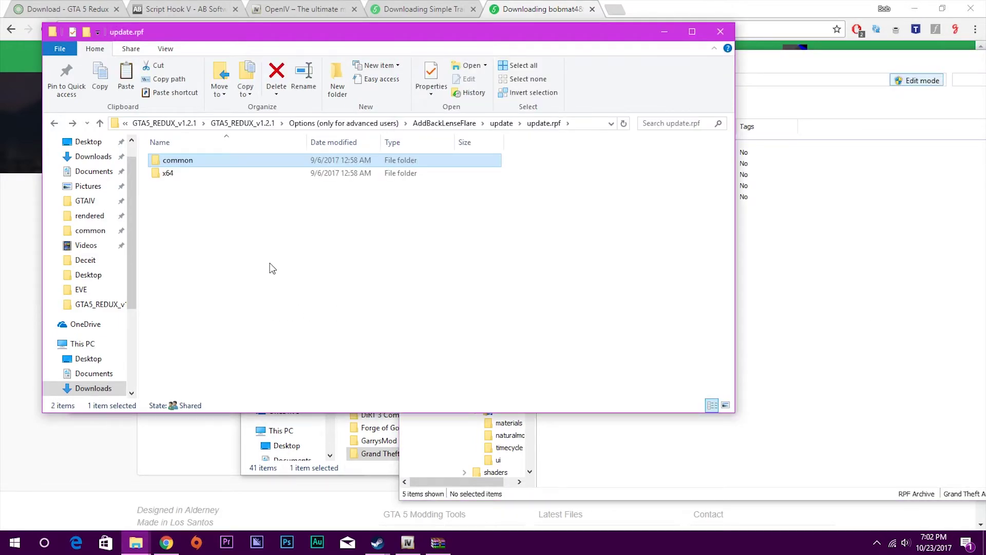
# Open x64\textures in both windows and drag graphics.ytd into OpenIV's textures folder
pyautogui.click(865, 271)
pyautogui.doubleClick(558, 175)
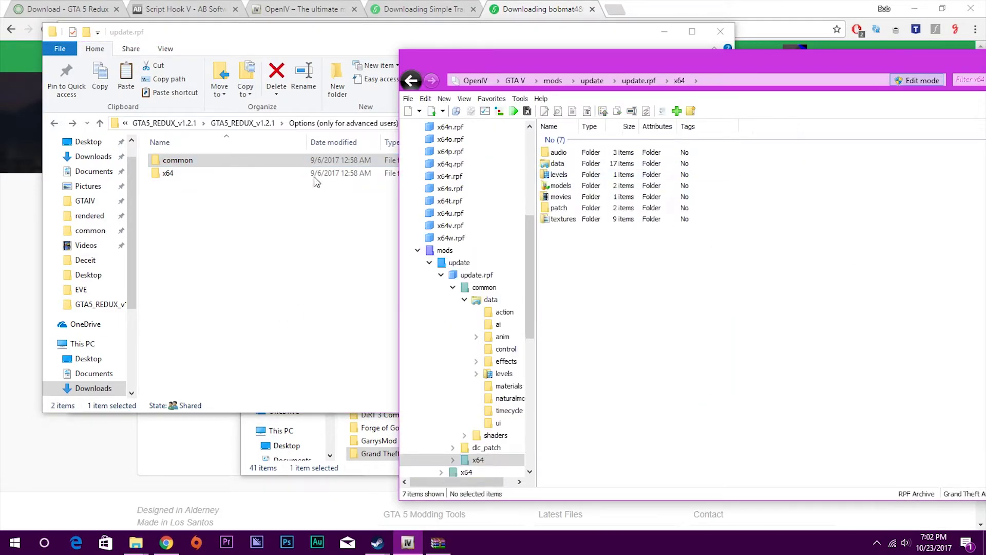
pyautogui.doubleClick(181, 173)
pyautogui.doubleClick(205, 160)
pyautogui.click(782, 193)
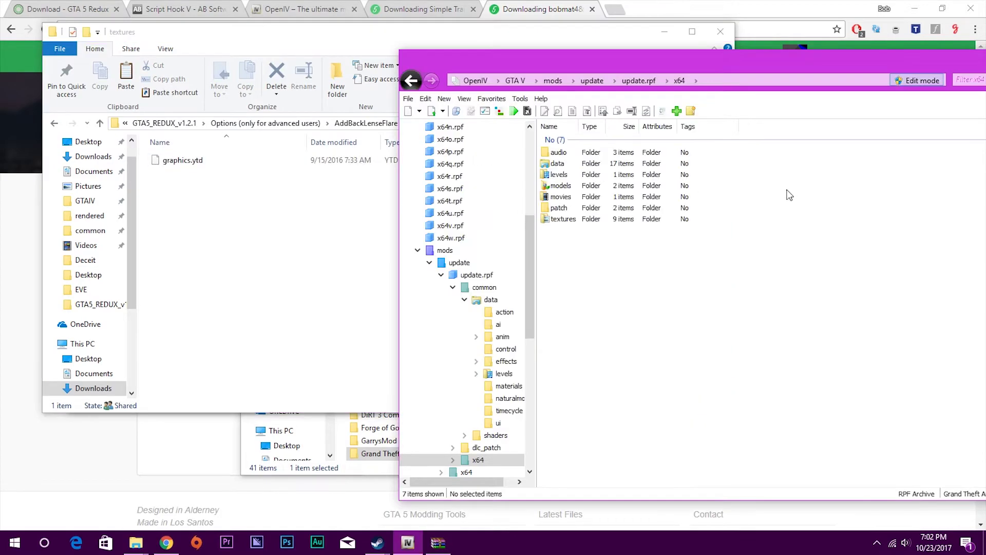
pyautogui.doubleClick(571, 221)
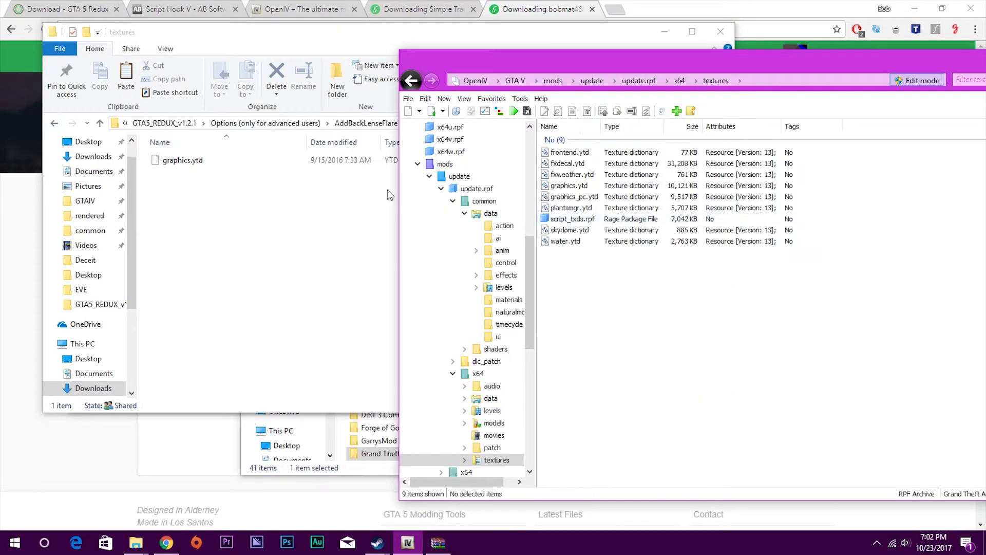
pyautogui.click(178, 160)
pyautogui.moveTo(177, 160); pyautogui.dragTo(727, 282)
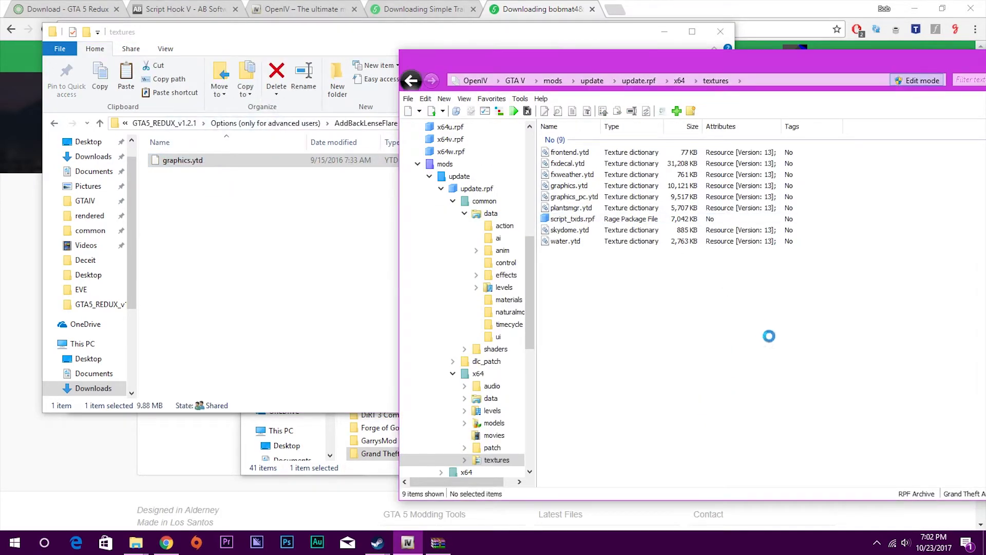
pyautogui.click(237, 243)
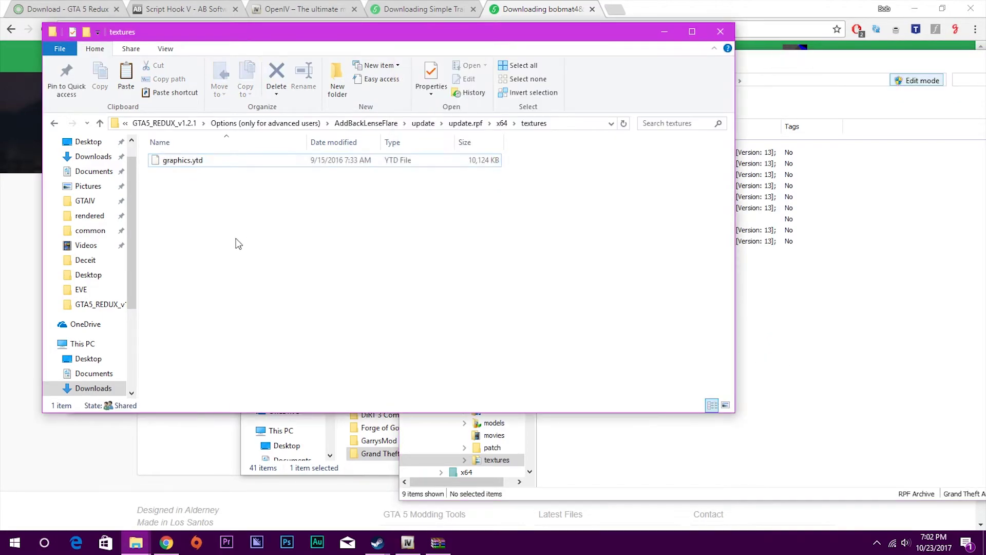
# Back out of the textures folders to the GTA V root in OpenIV and AddBackLenseFlare in Explorer
pyautogui.press('BackSpace')
pyautogui.hotkey('alt', 'Tab')
pyautogui.click(214, 273)
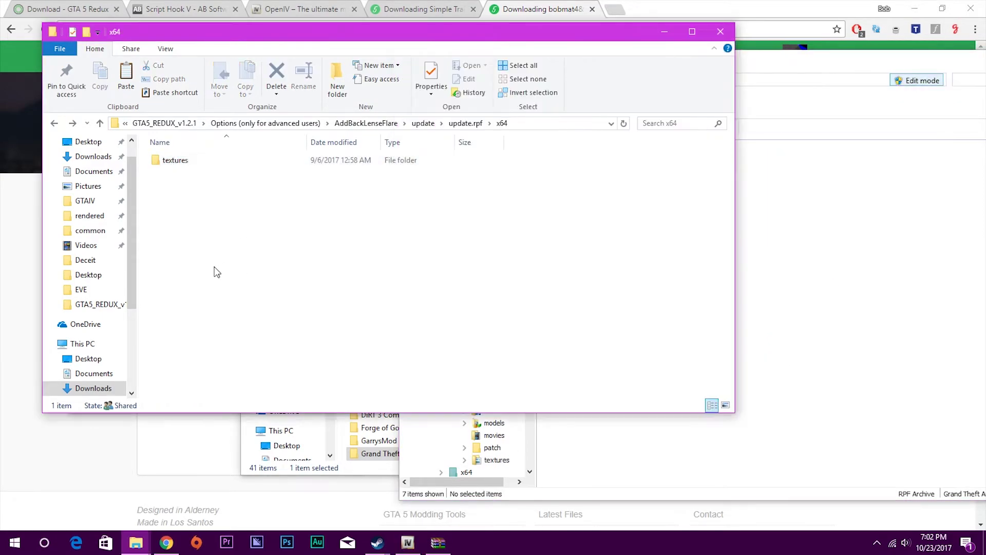
pyautogui.press('BackSpace')
pyautogui.click(828, 273)
pyautogui.press('BackSpace')
pyautogui.click(305, 265)
pyautogui.press('BackSpace')
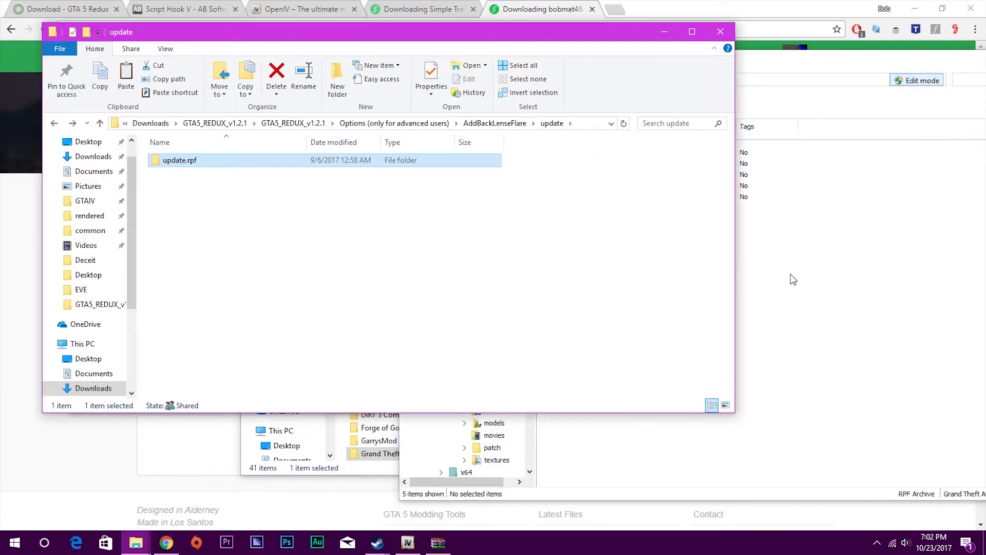
pyautogui.click(847, 290)
pyautogui.press('BackSpace')
pyautogui.click(514, 83)
pyautogui.click(294, 266)
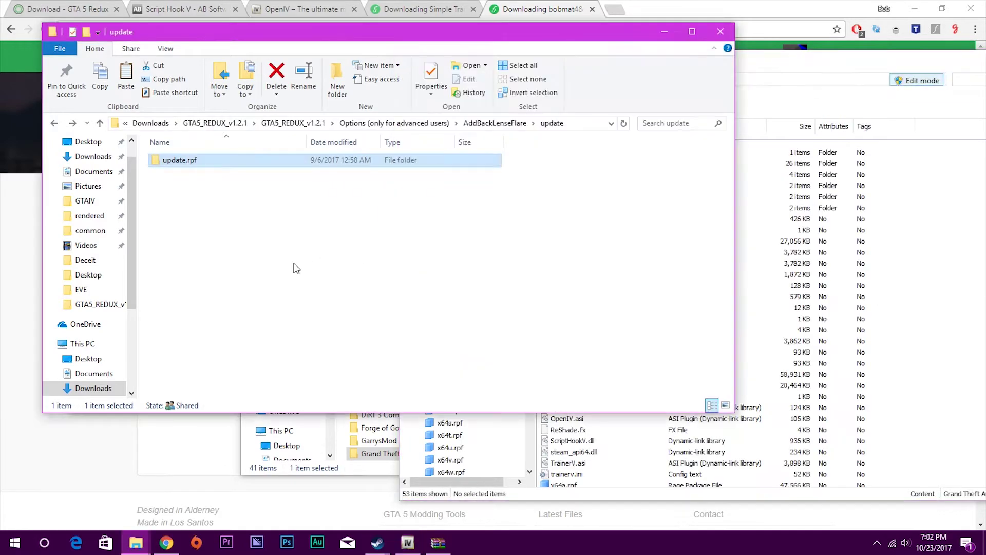
pyautogui.press('BackSpace')
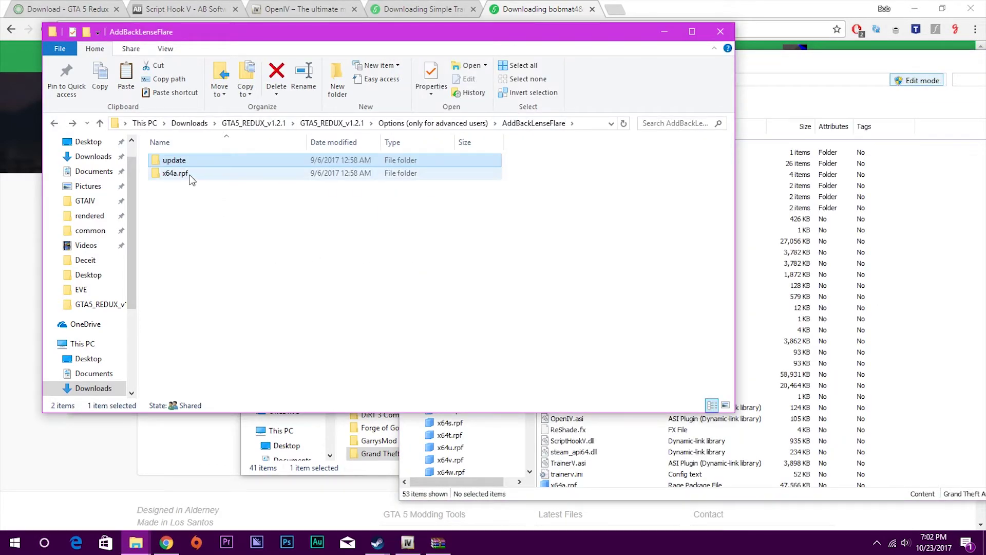
pyautogui.click(892, 229)
# Open x64a.rpf from the GTA V root and copy it into the mods folder
pyautogui.scroll(-8, 913, 192)
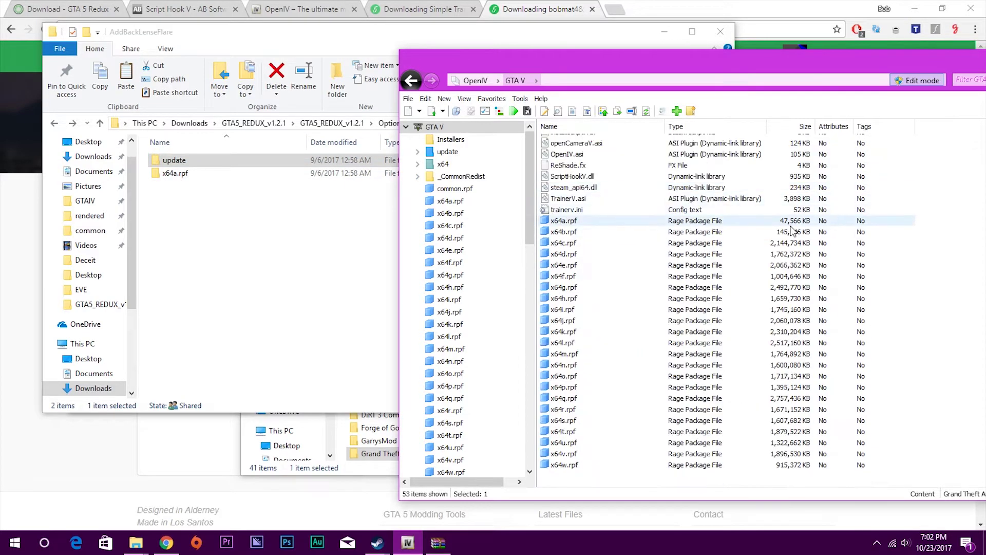
pyautogui.doubleClick(560, 220)
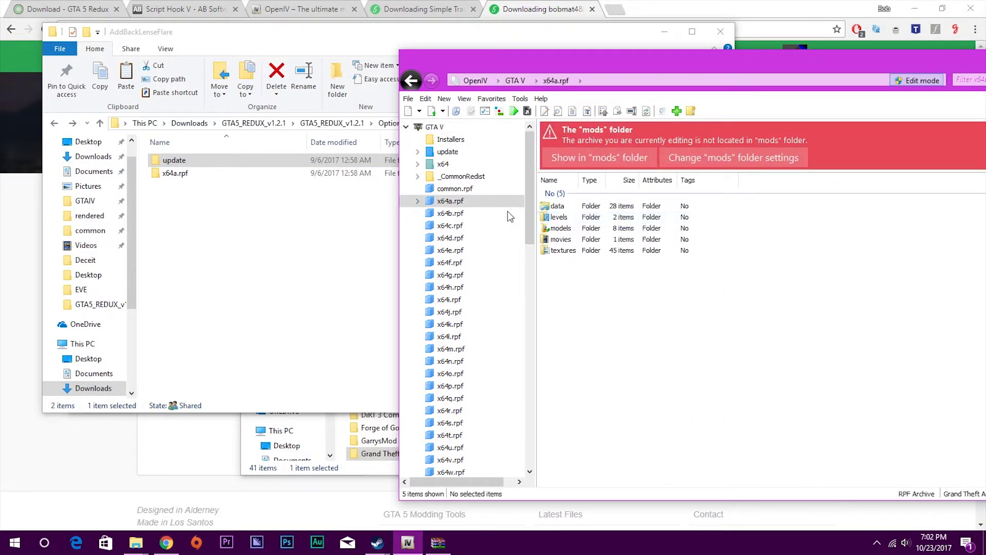
pyautogui.click(608, 163)
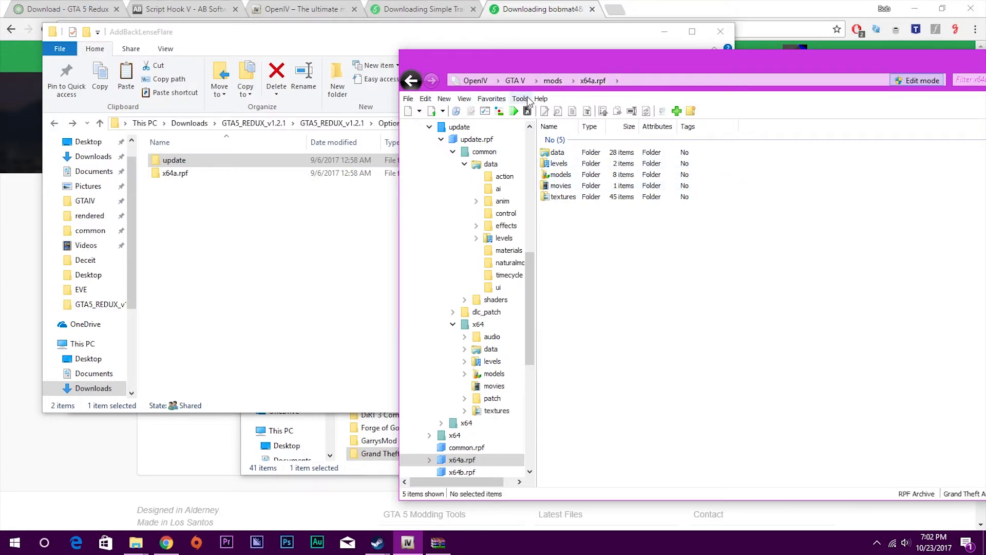
# Drag the lens flare graphics.ytd into the mods x64a.rpf textures folder
pyautogui.doubleClick(236, 175)
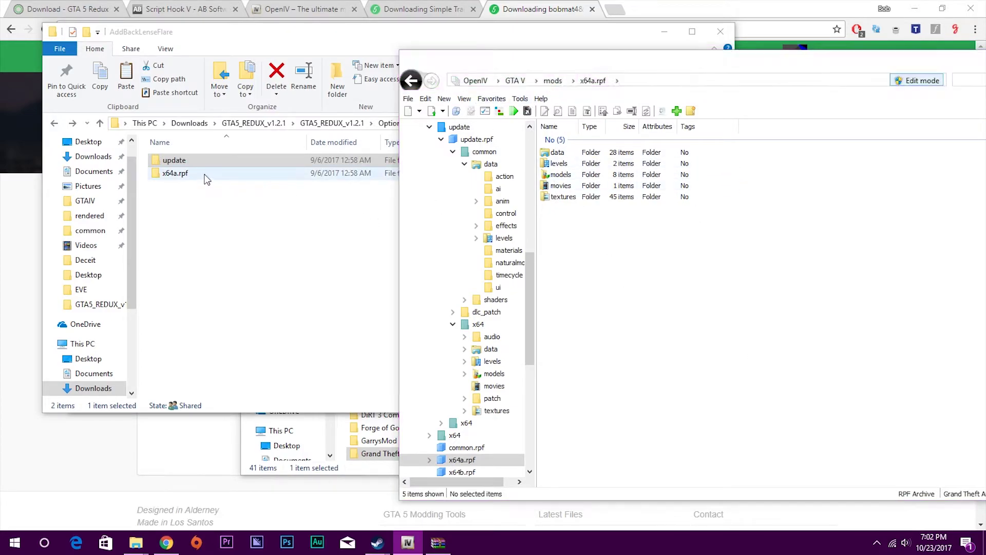
pyautogui.doubleClick(208, 161)
pyautogui.hotkey('alt', 'Tab')
pyautogui.doubleClick(597, 193)
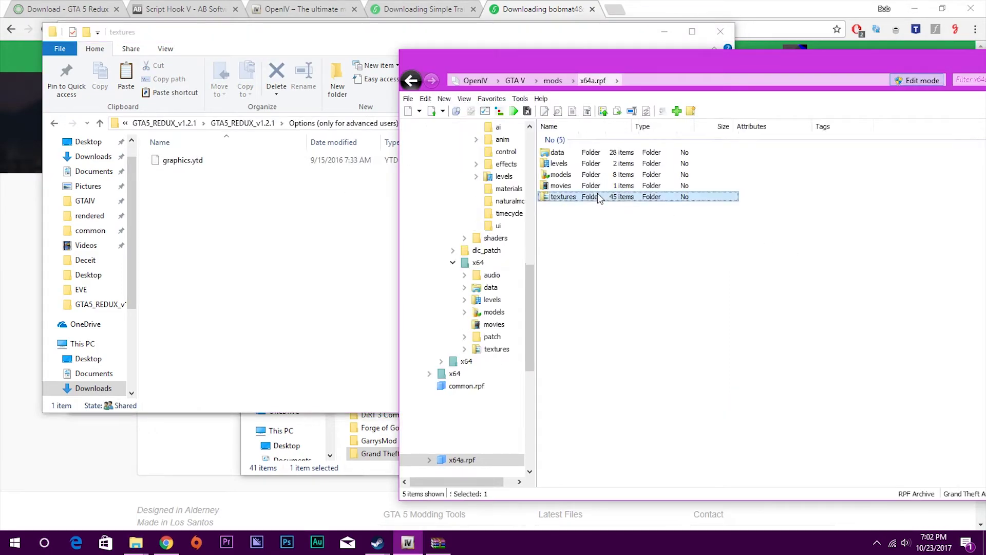
pyautogui.moveTo(200, 160); pyautogui.dragTo(850, 361)
# Return OpenIV to the GTA V root and Explorer to the Options (only for advanced users) folder
pyautogui.click(515, 81)
pyautogui.click(310, 196)
pyautogui.hotkey('alt', 'Up')
pyautogui.click(369, 127)
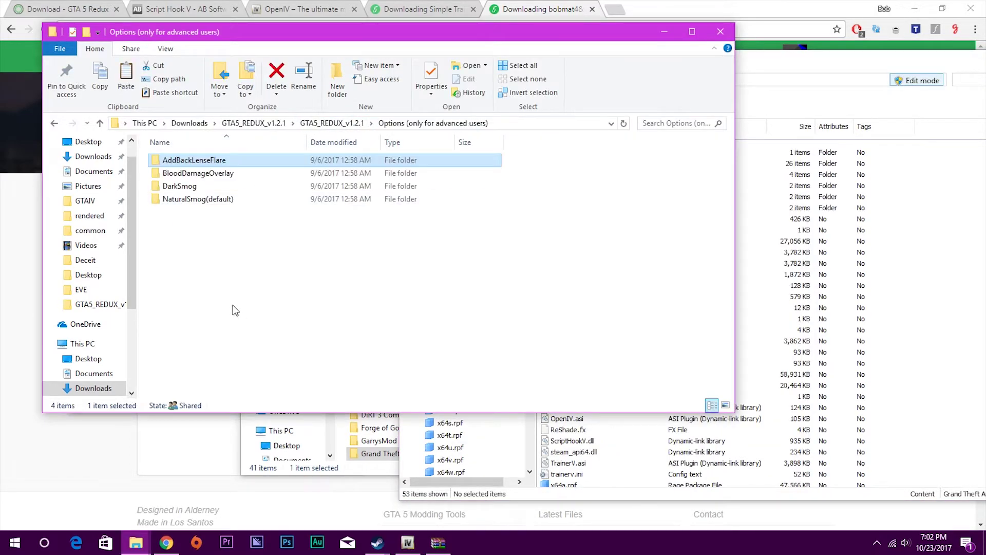
# Open the BloodDamageOverlay folder in Explorer and mods\update in OpenIV
pyautogui.click(220, 178)
pyautogui.doubleClick(220, 179)
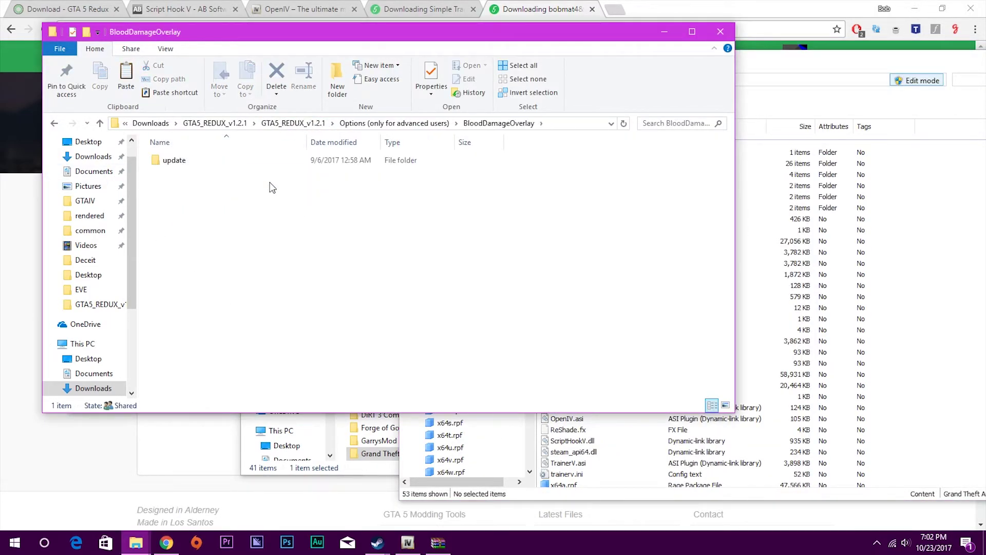
pyautogui.click(822, 212)
pyautogui.click(574, 164)
pyautogui.doubleClick(575, 165)
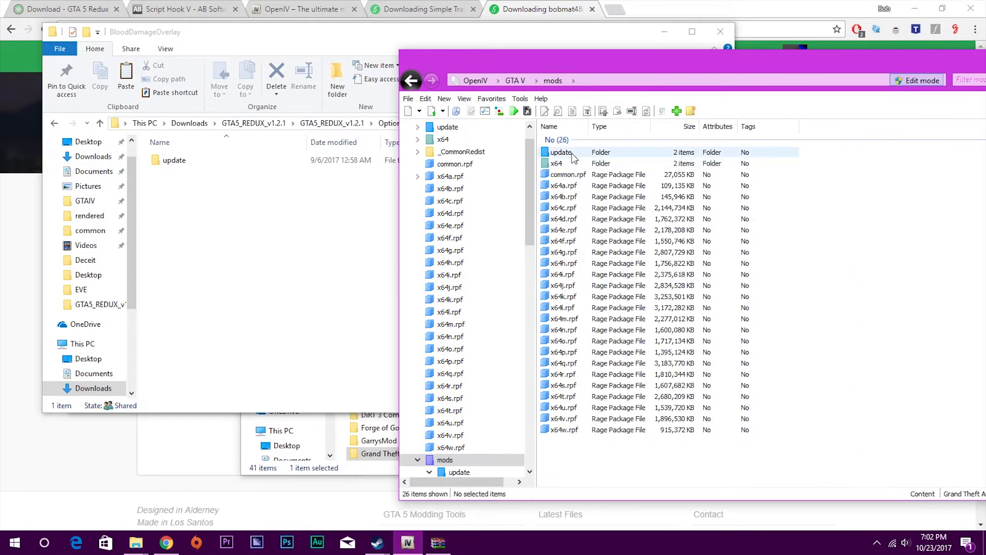
pyautogui.doubleClick(560, 153)
# Browse both windows to update.rpf's common\data folder and drag over visualsettings.dat
pyautogui.doubleClick(174, 160)
pyautogui.click(756, 180)
pyautogui.doubleClick(565, 163)
pyautogui.doubleClick(205, 160)
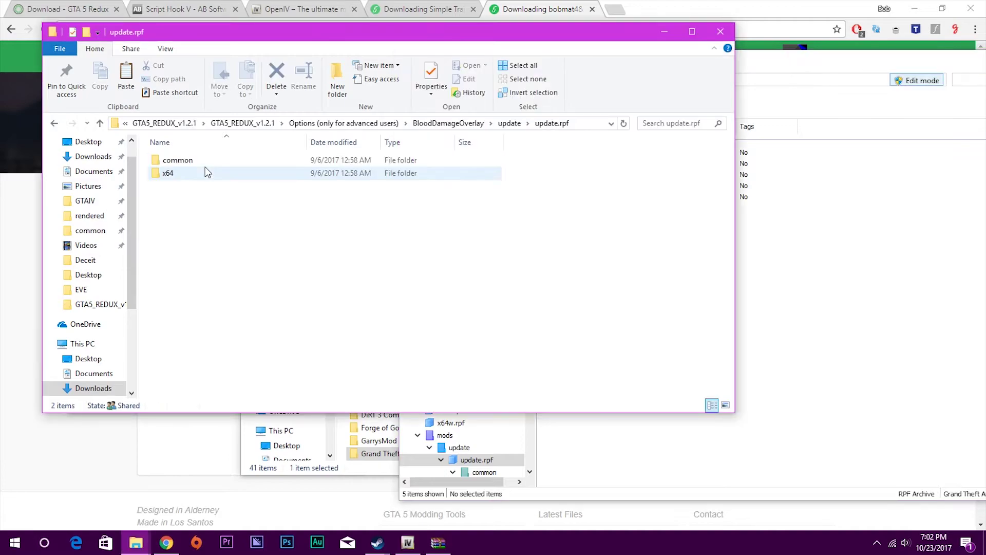
pyautogui.click(593, 152)
pyautogui.doubleClick(595, 153)
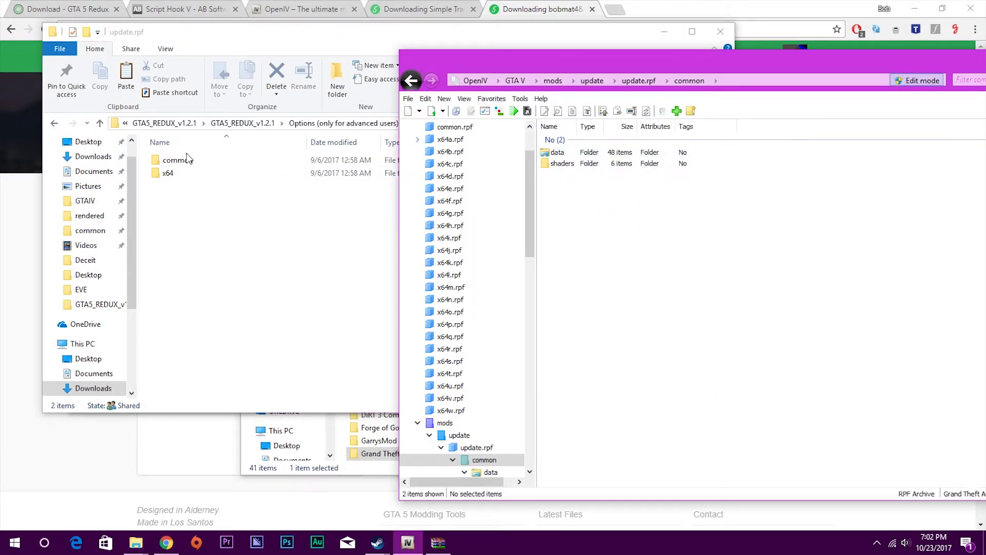
pyautogui.click(187, 159)
pyautogui.doubleClick(187, 159)
pyautogui.doubleClick(187, 159)
pyautogui.click(771, 196)
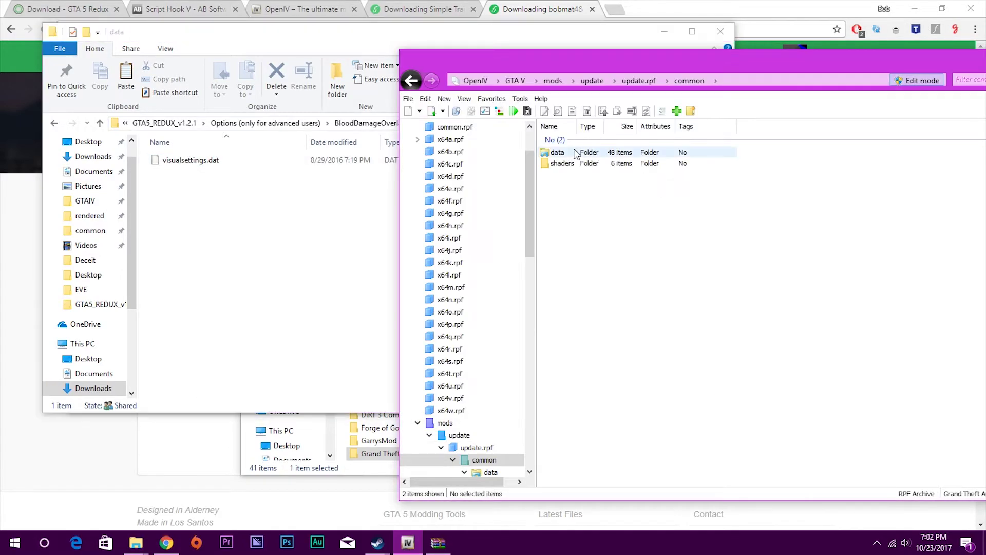
pyautogui.doubleClick(565, 153)
pyautogui.moveTo(226, 159); pyautogui.dragTo(948, 313)
# Replace graphics.ytd in mods update.rpf x64\textures with BloodDamageOverlay's version
pyautogui.click(962, 290)
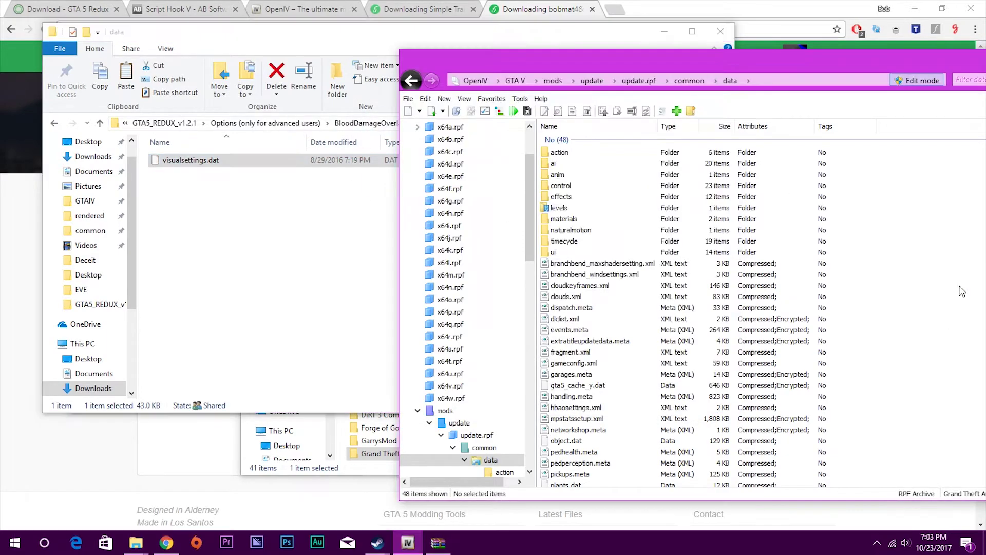
pyautogui.press('BackSpace')
pyautogui.hotkey('alt', 'Tab')
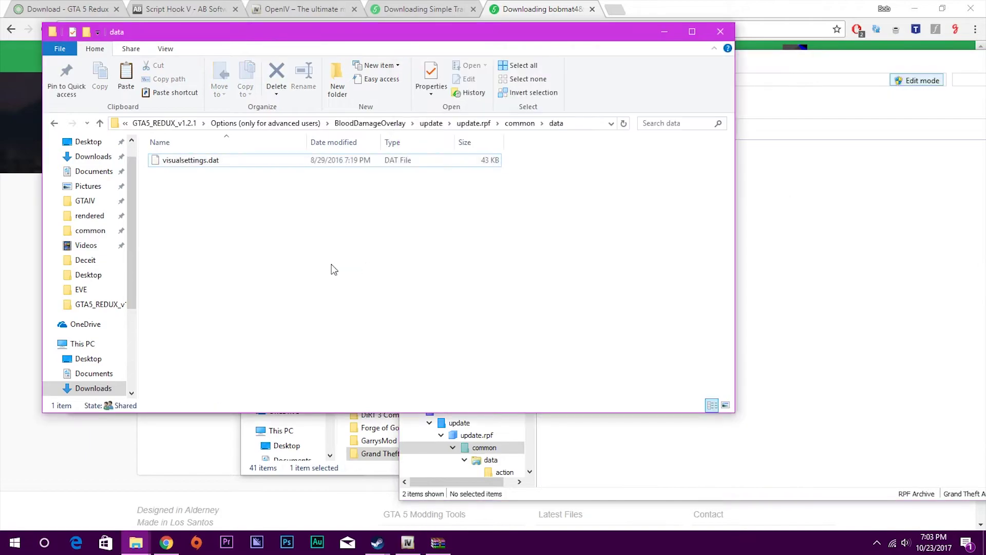
pyautogui.press('BackSpace')
pyautogui.press('BackSpace')
pyautogui.hotkey('alt', 'Tab')
pyautogui.press('BackSpace')
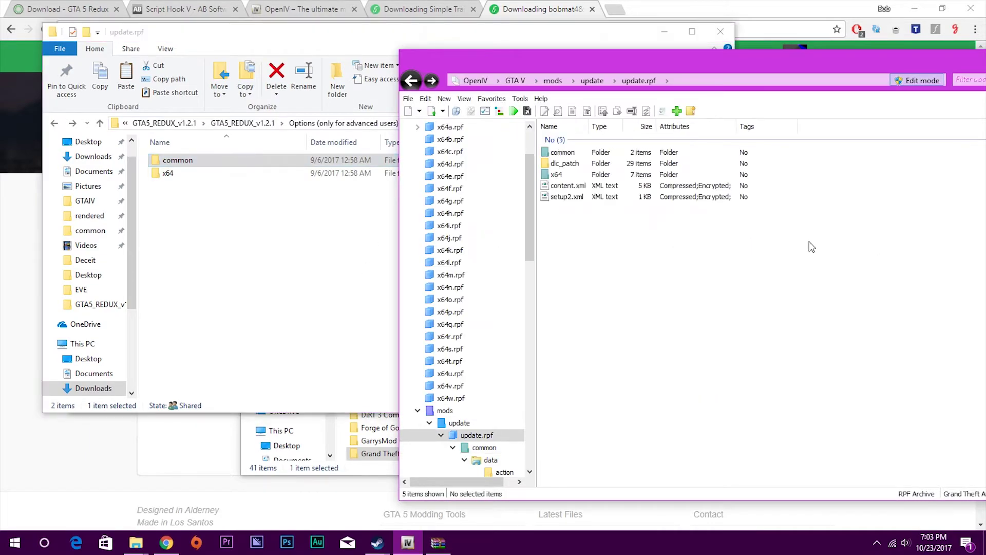
pyautogui.doubleClick(559, 176)
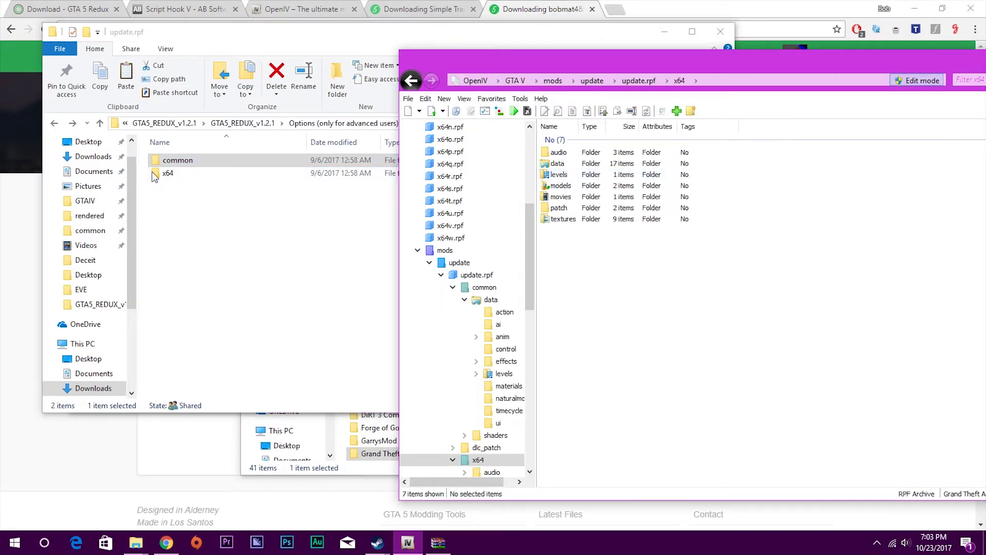
pyautogui.doubleClick(174, 173)
pyautogui.doubleClick(249, 161)
pyautogui.hotkey('alt', 'Tab')
pyautogui.doubleClick(563, 219)
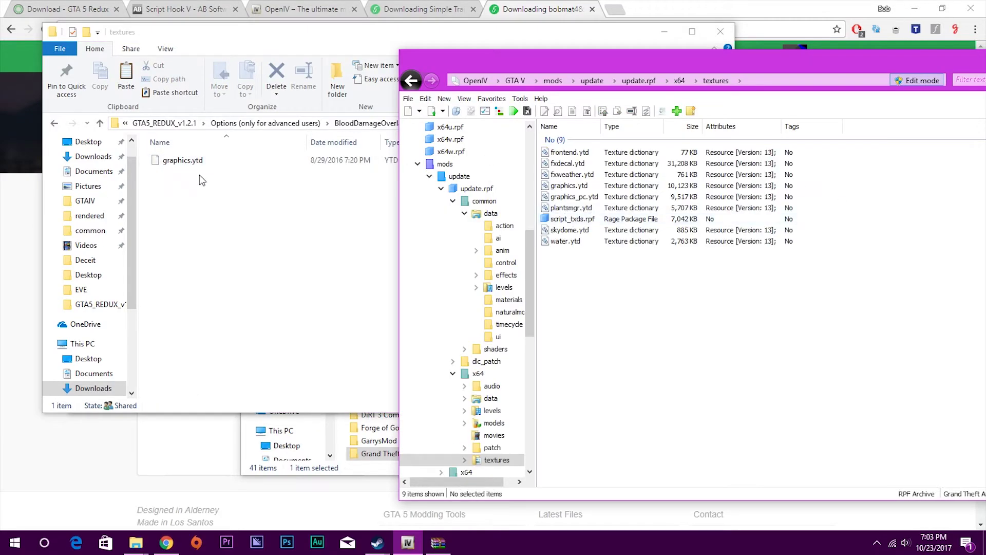
pyautogui.click(181, 164)
pyautogui.moveTo(181, 164); pyautogui.dragTo(769, 329)
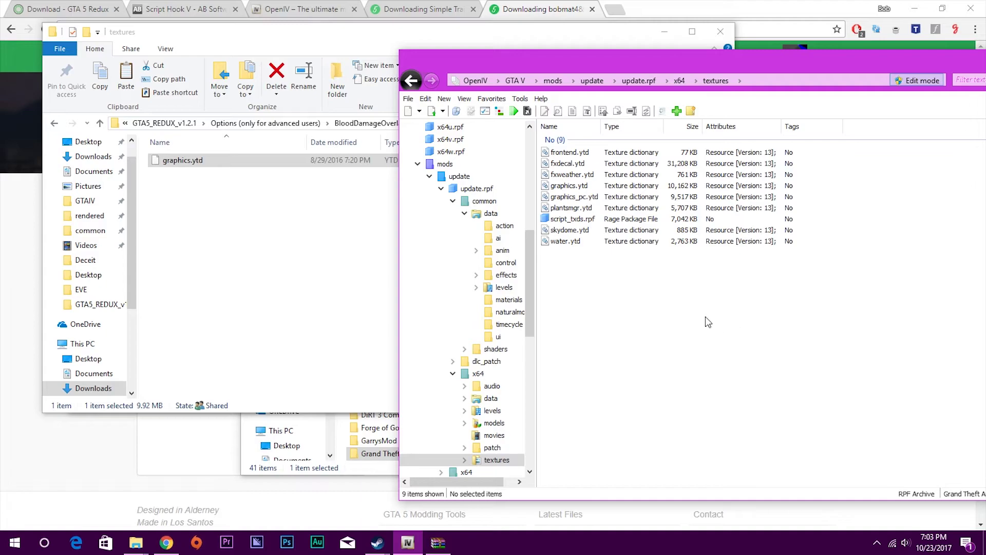
# Navigate Explorer back up to the Options (only for advanced users) folder
pyautogui.click(345, 248)
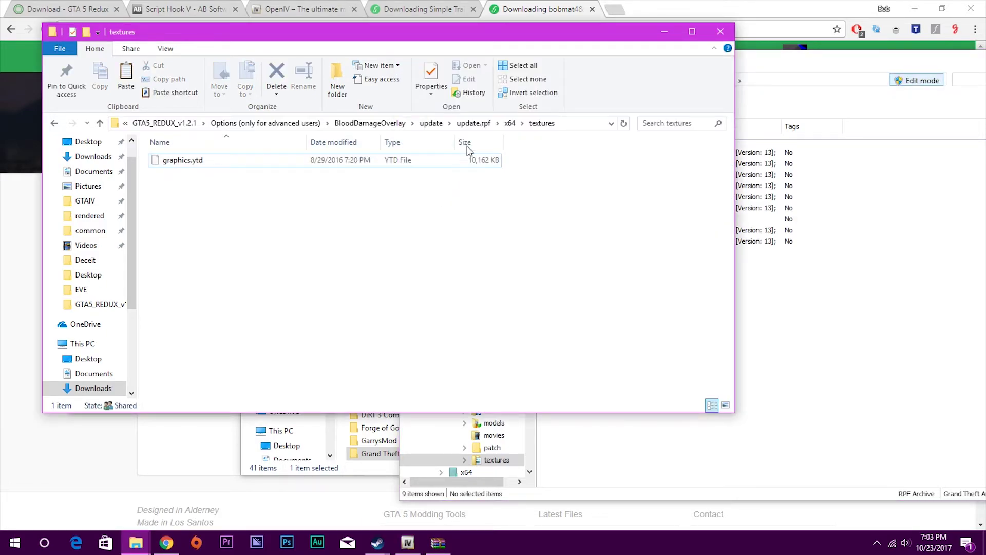
pyautogui.click(510, 123)
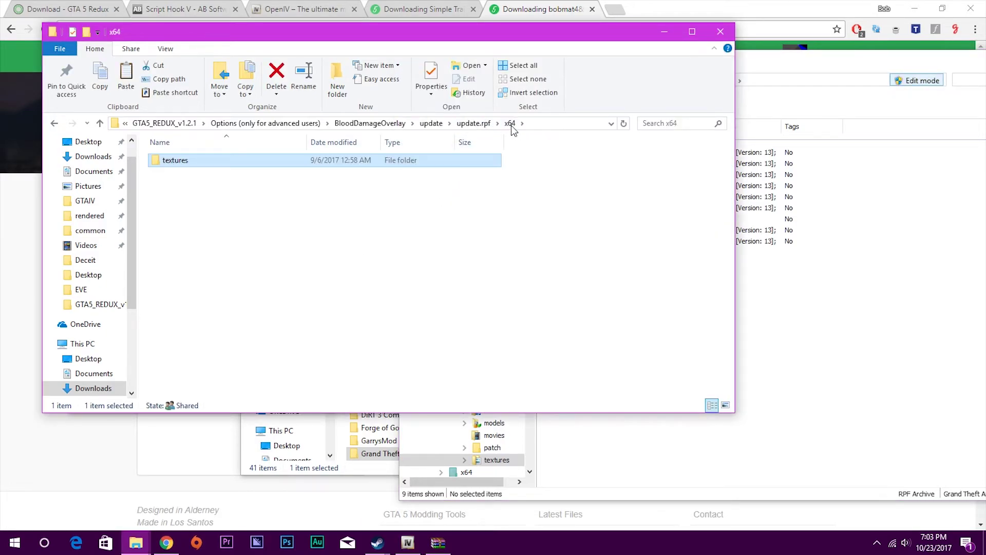
pyautogui.click(474, 124)
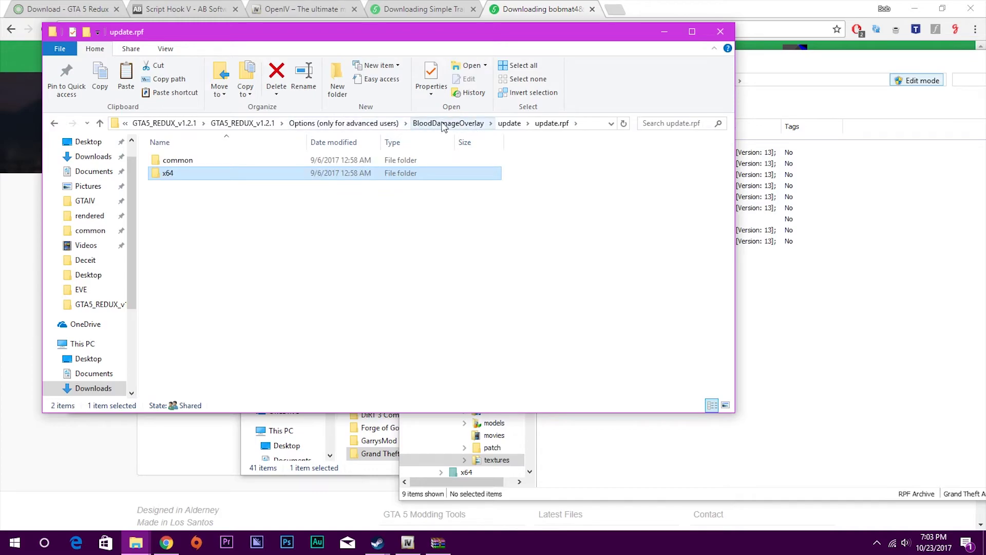
pyautogui.click(508, 123)
pyautogui.click(452, 124)
pyautogui.click(871, 308)
pyautogui.click(415, 152)
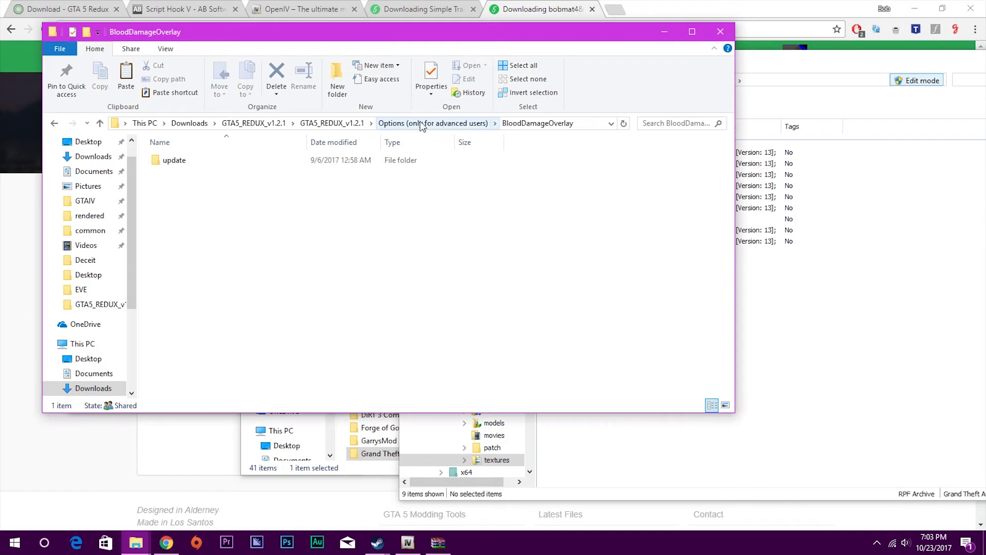
pyautogui.click(399, 127)
# Return OpenIV to the GTA V root and open the DarkSmog option folder
pyautogui.click(863, 337)
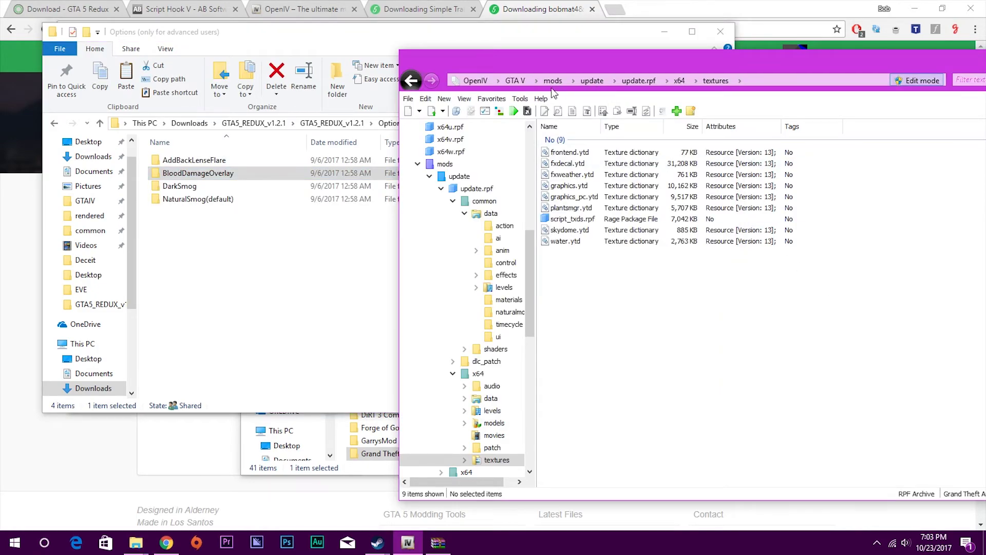
pyautogui.click(524, 84)
pyautogui.click(215, 278)
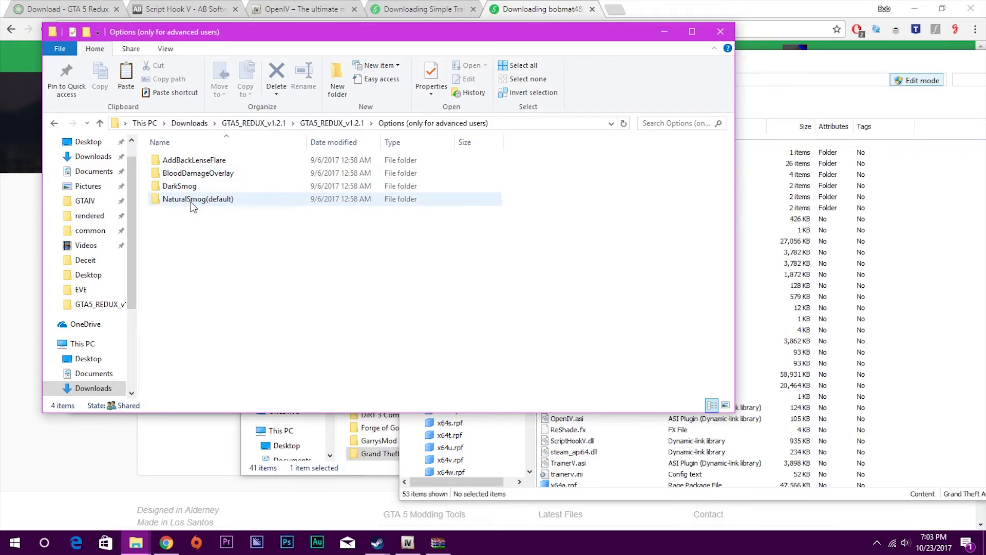
pyautogui.moveTo(192, 206)
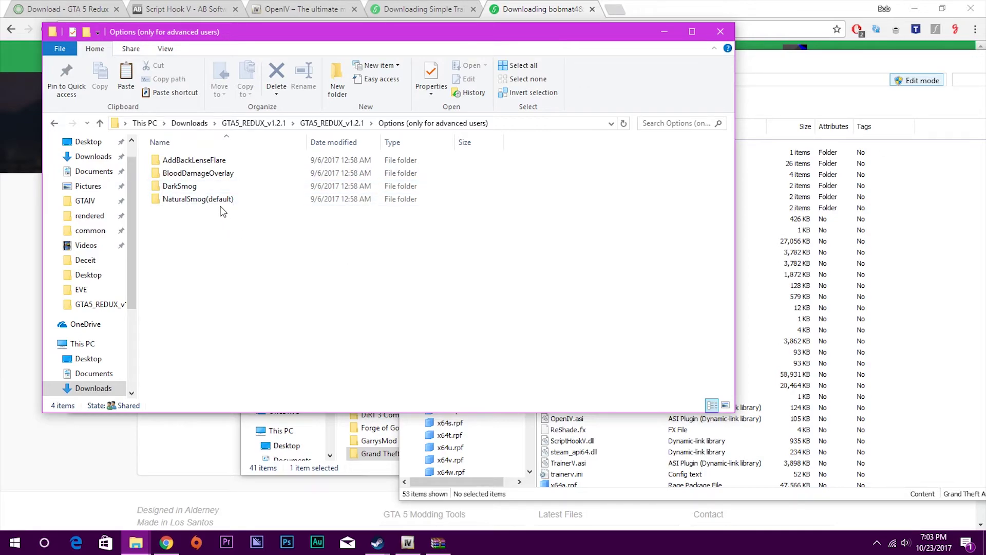
pyautogui.doubleClick(185, 186)
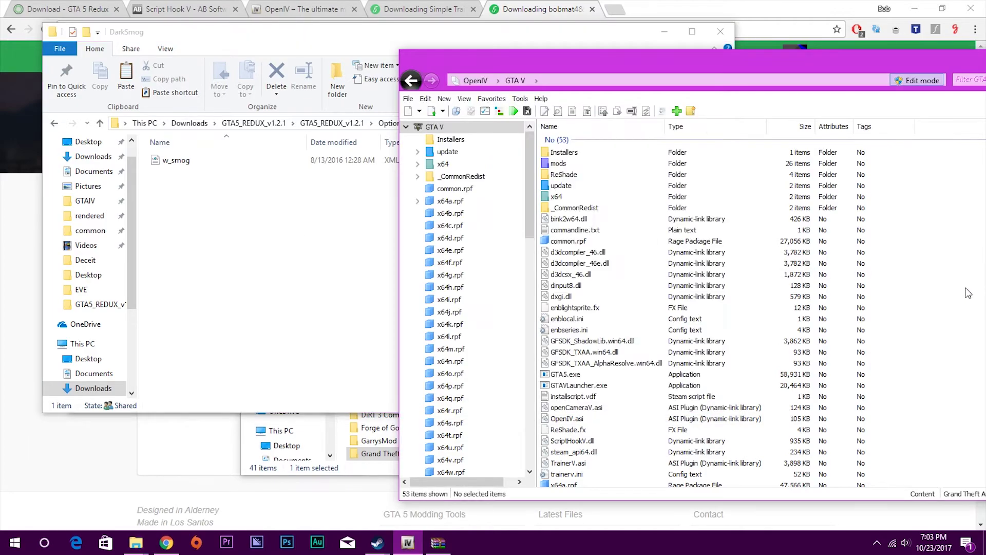
# Drag w_smog into OpenIV's GTA V root, then close OpenIV
pyautogui.click(962, 288)
pyautogui.click(195, 173)
pyautogui.moveTo(220, 165); pyautogui.dragTo(779, 213)
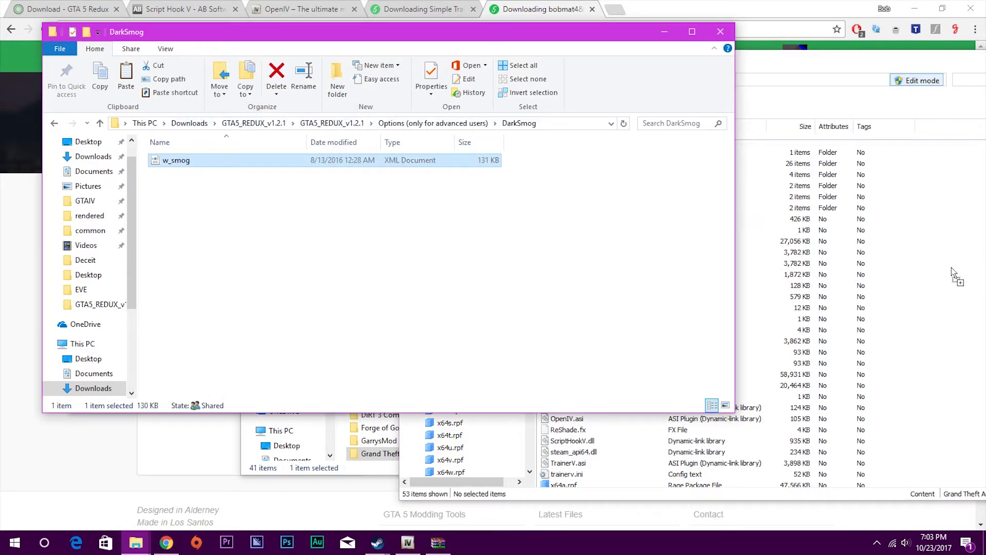
pyautogui.click(948, 347)
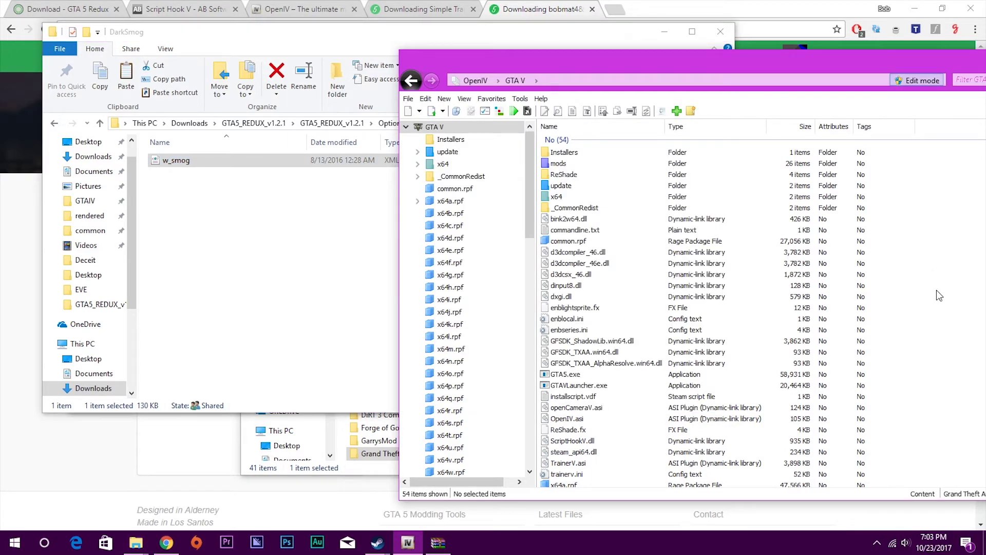
pyautogui.hotkey('alt', 'Tab')
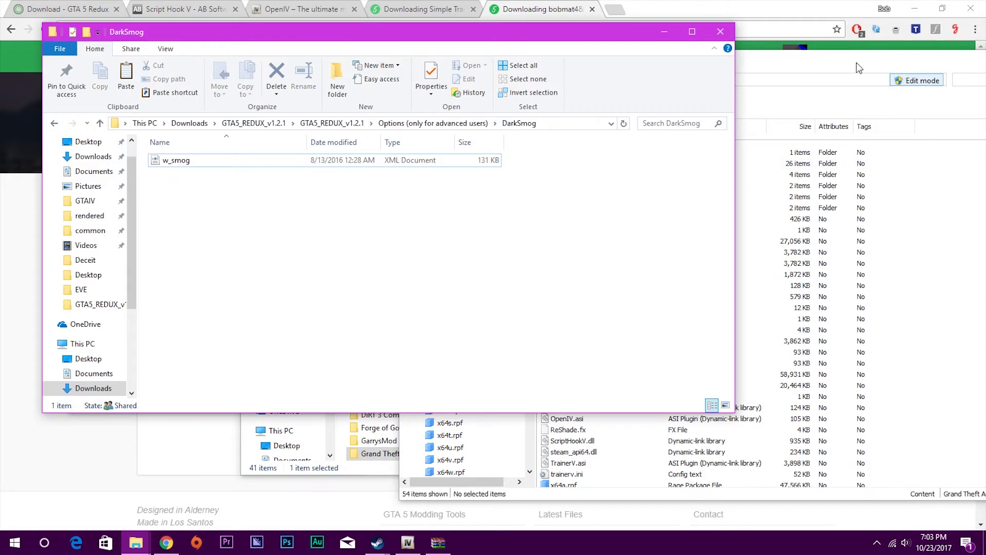
pyautogui.click(856, 62)
# Close the DarkSmog, gameconfig WinRAR and folder windows, show the desktop, and launch GTA V from Steam's recent games
pyautogui.hotkey('alt', 'F4')
pyautogui.click(721, 31)
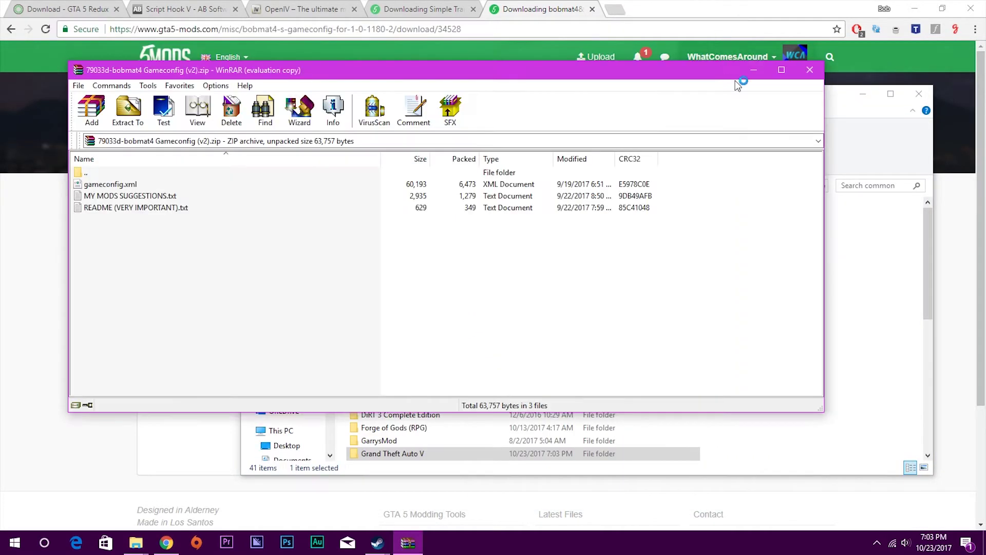
pyautogui.click(811, 70)
pyautogui.hotkey('alt', 'F4')
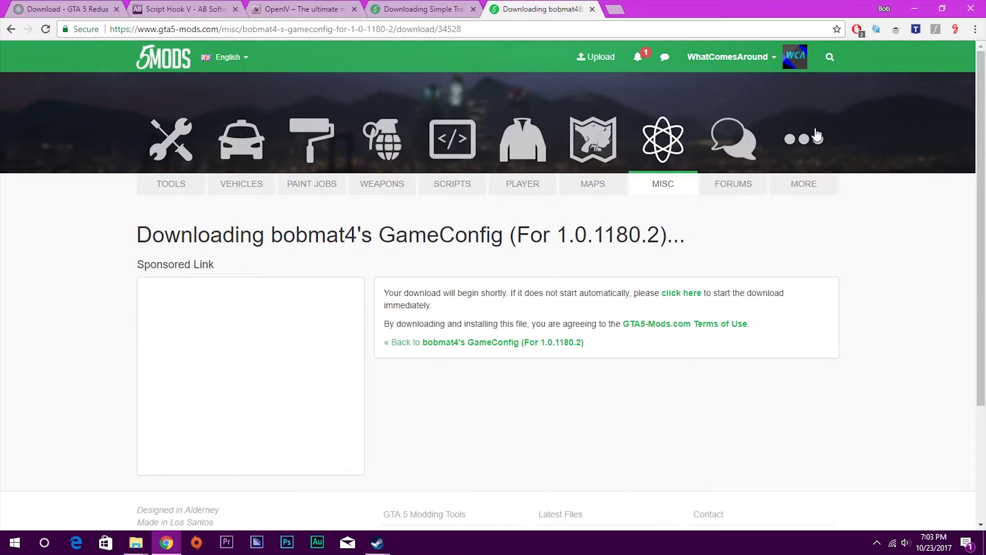
pyautogui.press('super+d')
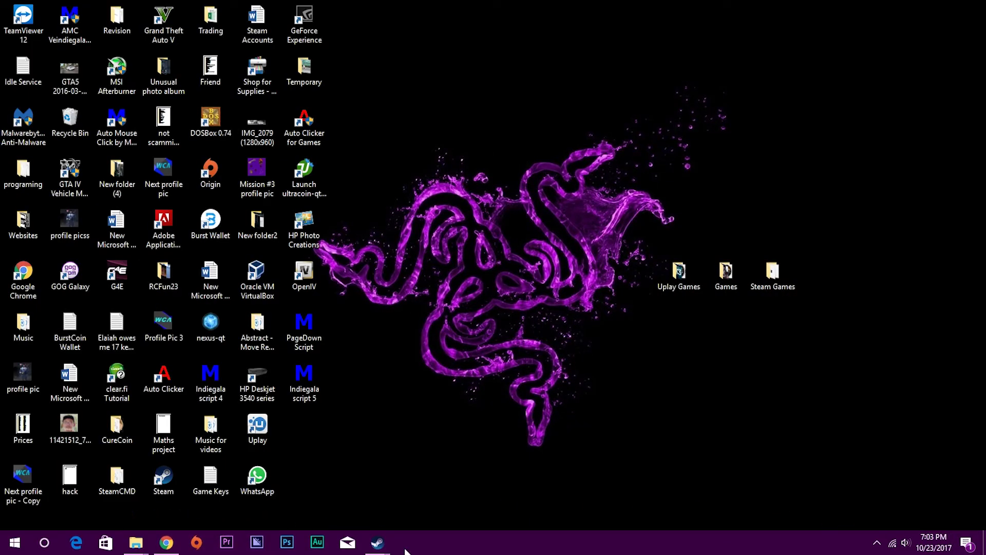
pyautogui.rightClick(380, 541)
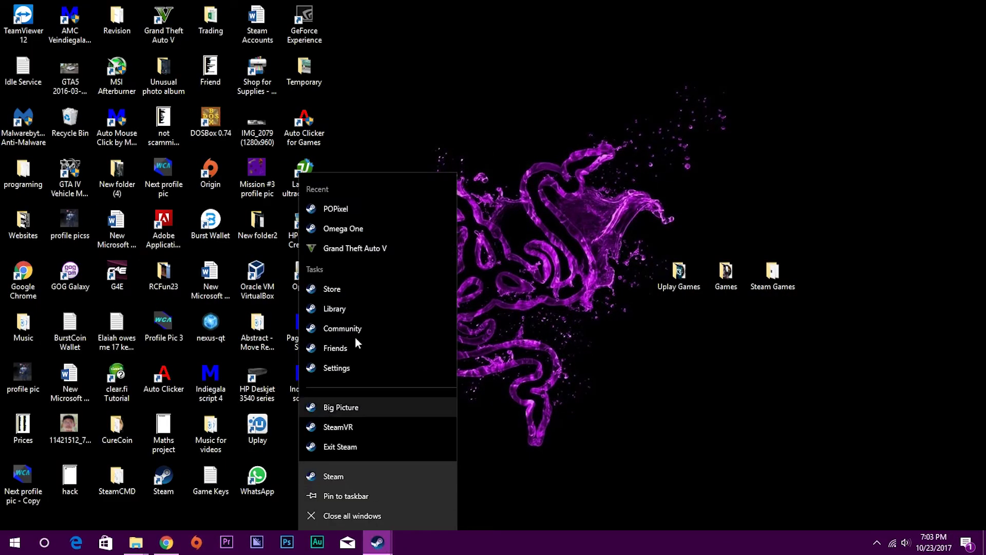
pyautogui.click(354, 247)
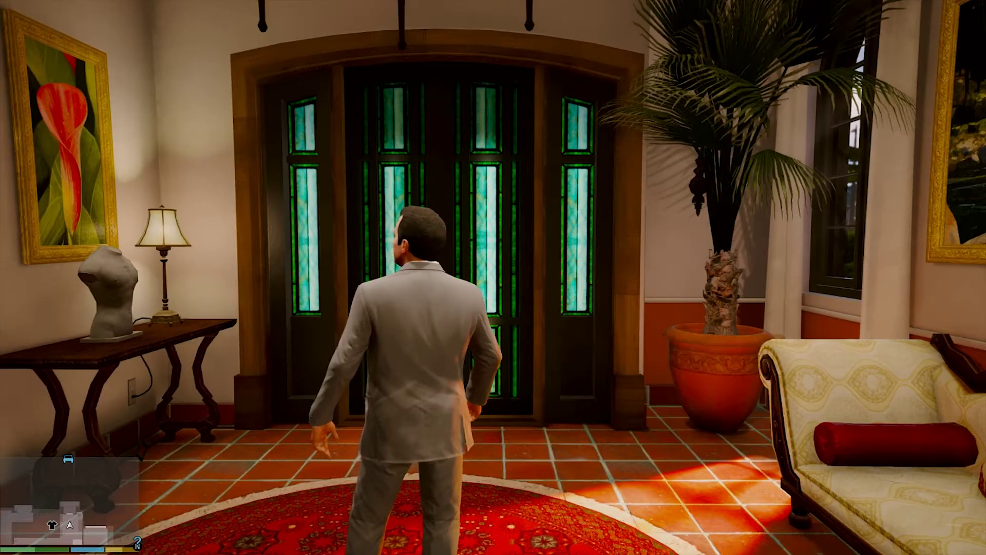
# Walk from the mansion to the parked sedan and drive out the gate onto Portola Dr and Edwood Way
pyautogui.press('w')
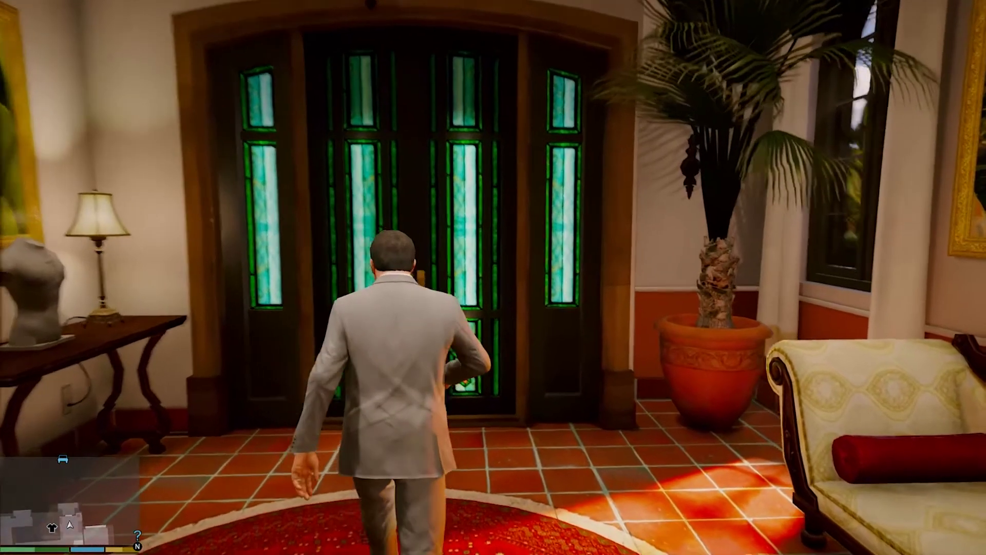
pyautogui.press('w')
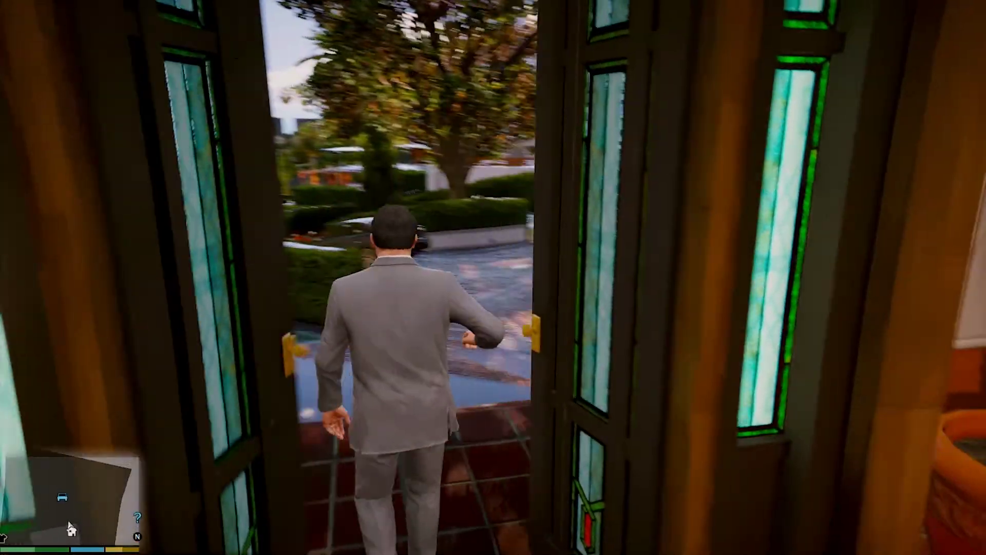
pyautogui.press('w')
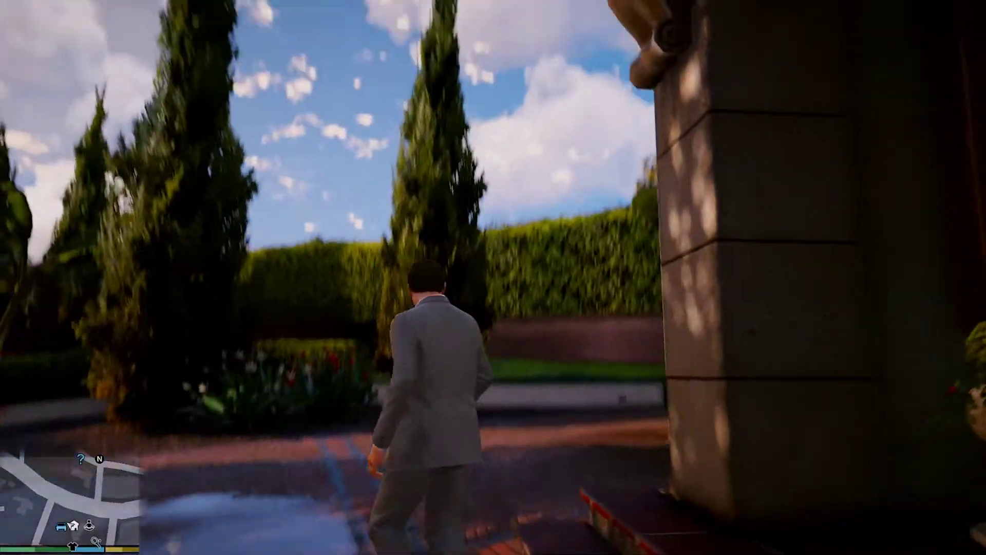
pyautogui.press('w')
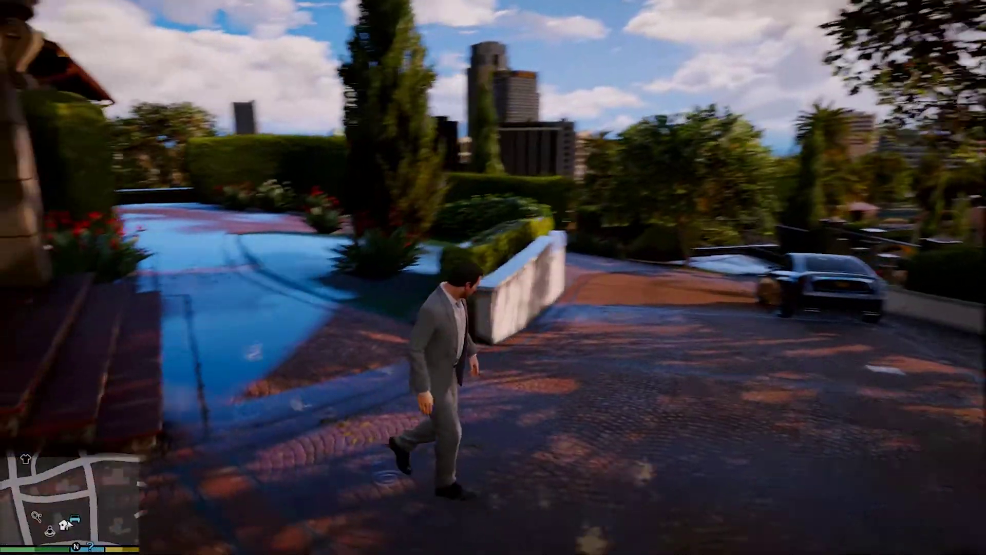
pyautogui.press('w')
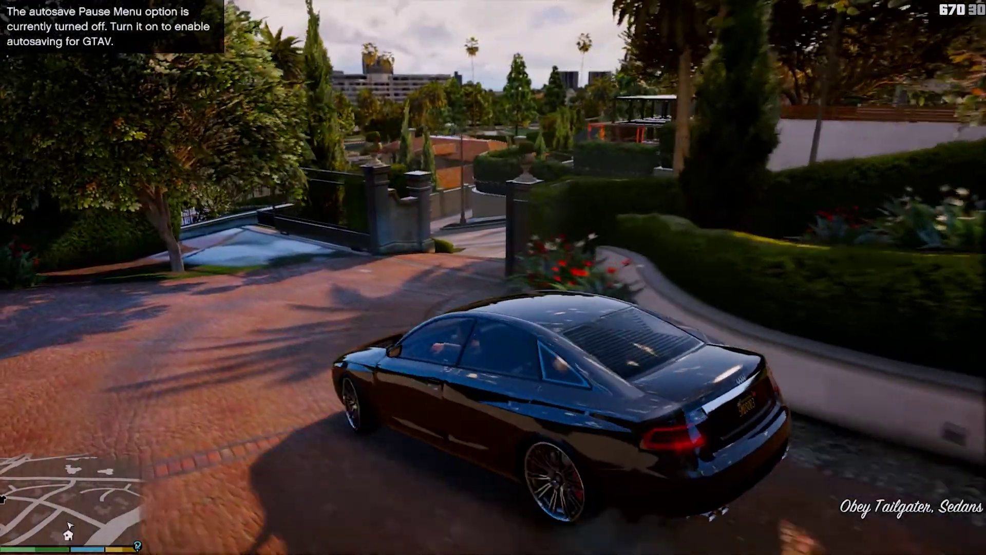
pyautogui.press('w')
pyautogui.press('a')
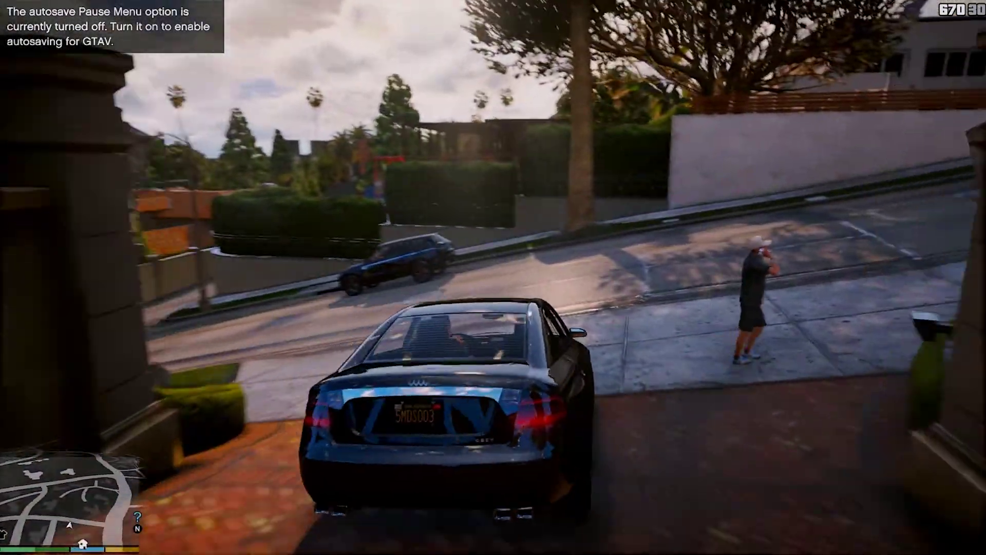
pyautogui.press('w')
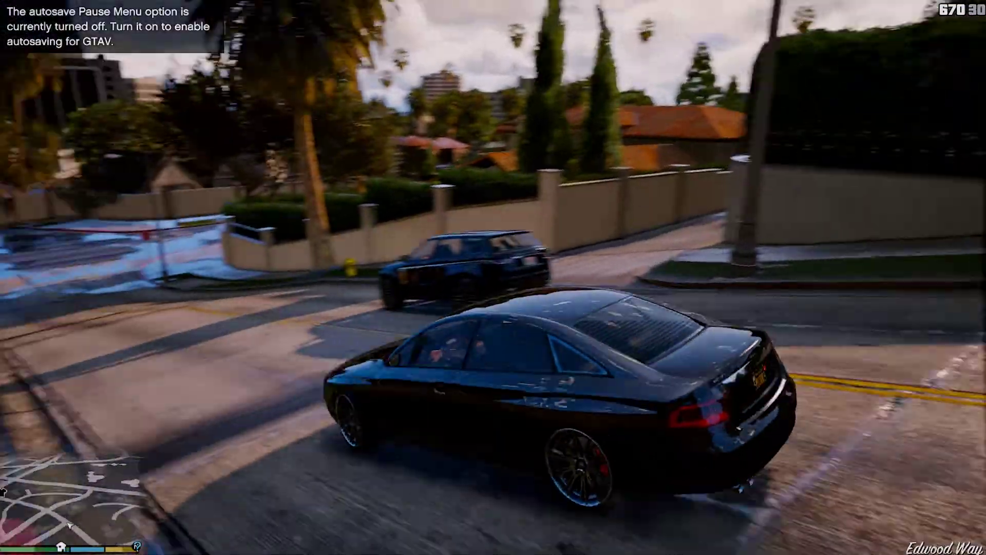
pyautogui.press('d')
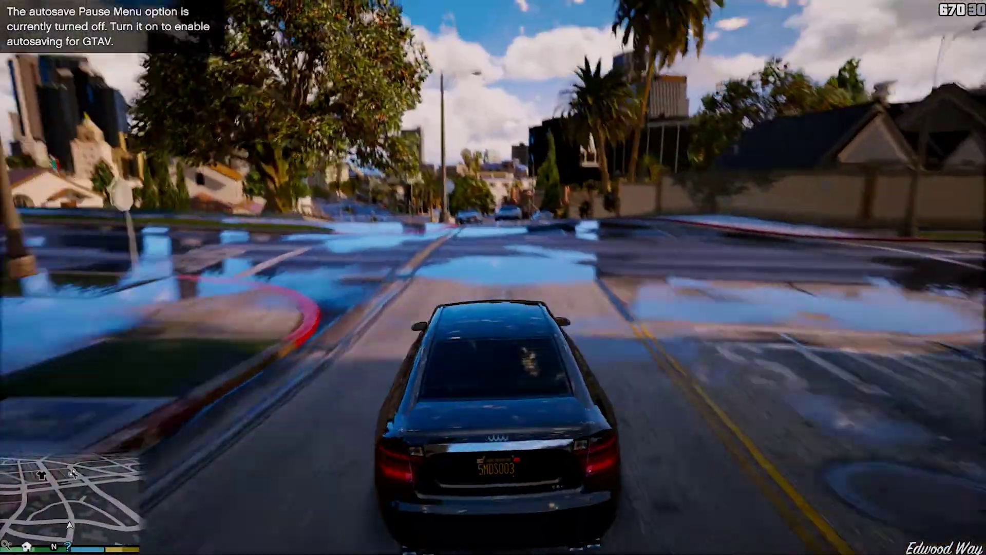